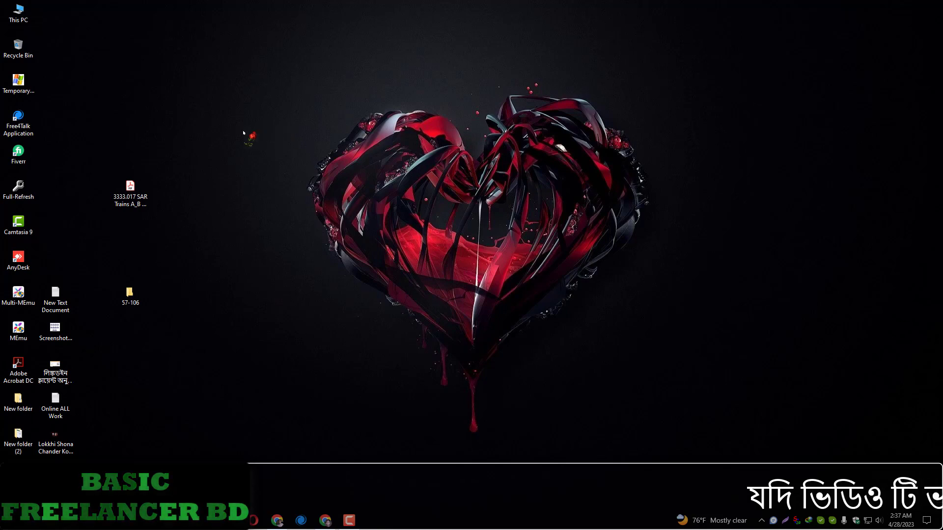
{"action": "right_click", "coordinate": [207, 117]}
{"action": "left_click", "coordinate": [229, 149]}
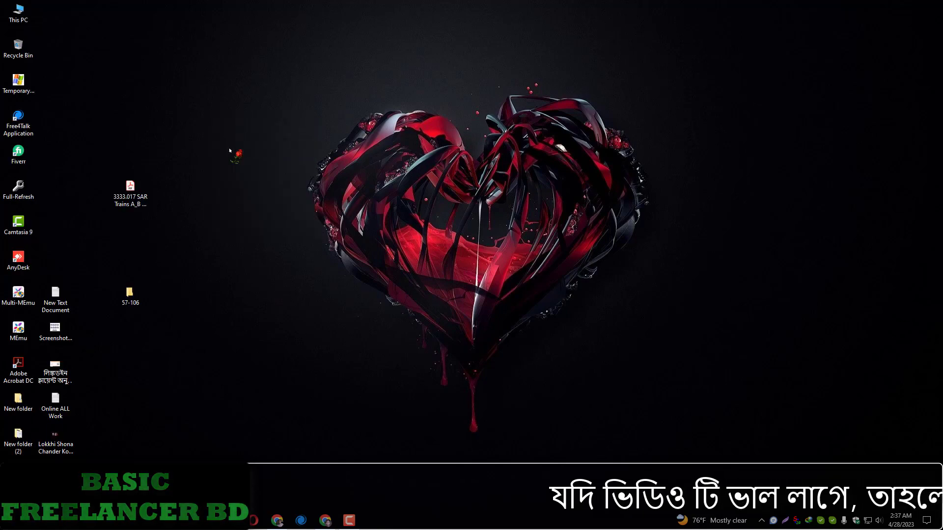
{"action": "right_click", "coordinate": [207, 177]}
{"action": "left_click", "coordinate": [230, 204]}
{"action": "right_click", "coordinate": [205, 174]}
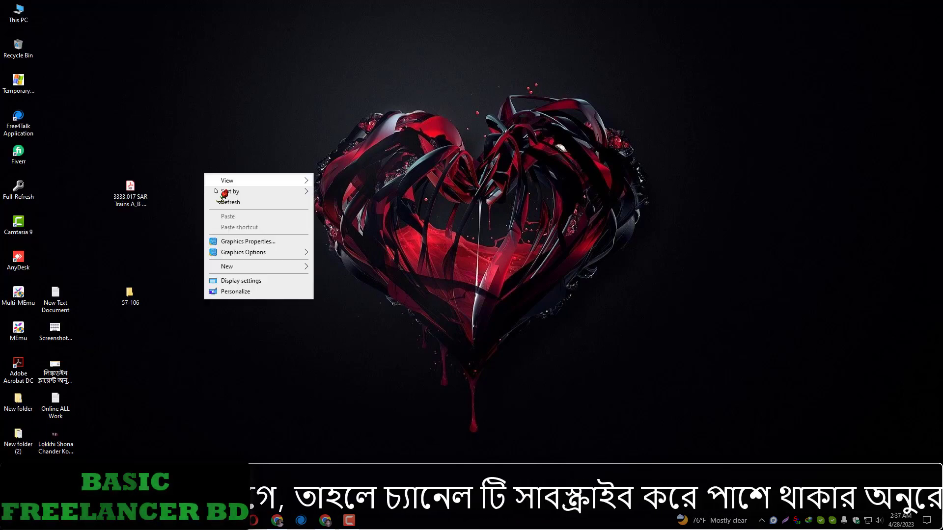
{"action": "left_click", "coordinate": [229, 202]}
Open the 3333.017 SAR Trains A_B PDF from the desktop, browse to page 17 and restore its window to a smaller size.
{"action": "double_click", "coordinate": [131, 207]}
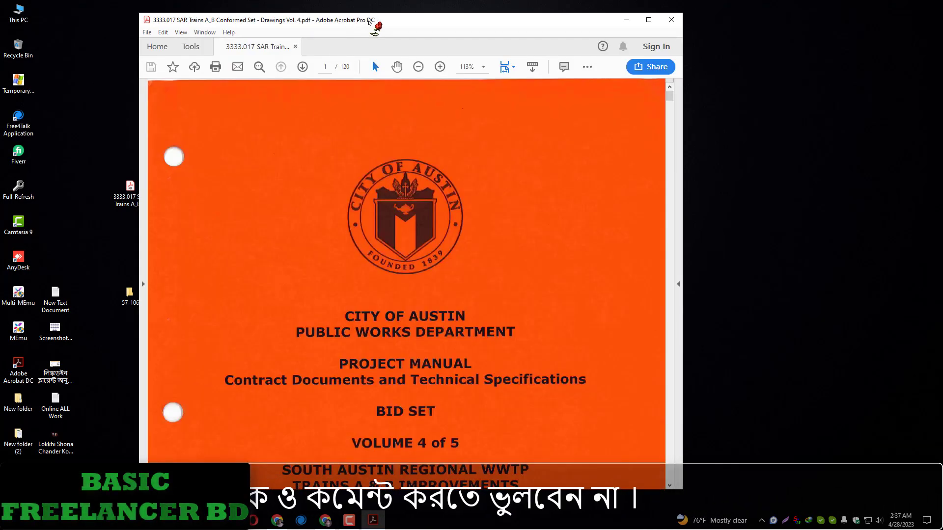
{"action": "left_click_drag", "start_coordinate": [369, 22], "coordinate": [511, 5]}
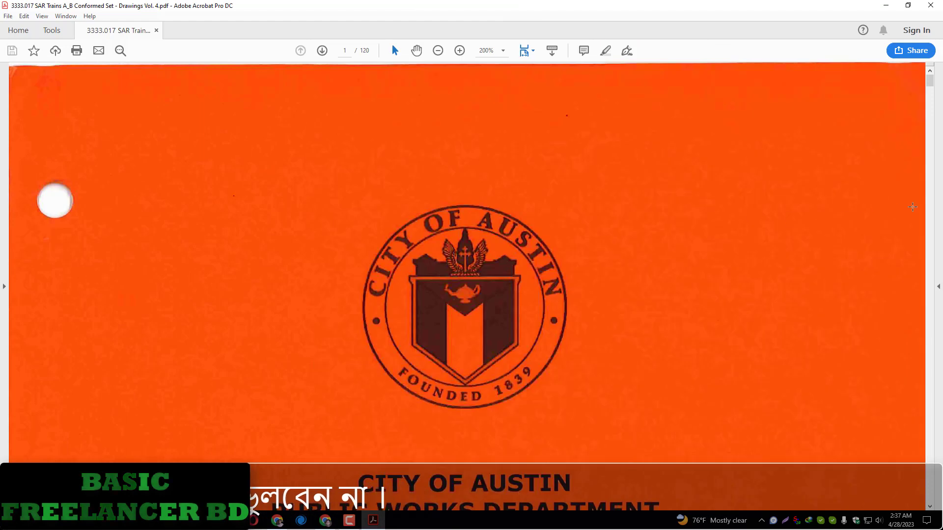
{"action": "left_click_drag", "start_coordinate": [931, 79], "coordinate": [935, 147]}
{"action": "mouse_move", "coordinate": [617, 21]}
{"action": "left_mouse_down"}
{"action": "mouse_move", "coordinate": [687, 41]}
{"action": "mouse_move", "coordinate": [607, 22]}
{"action": "left_mouse_up"}
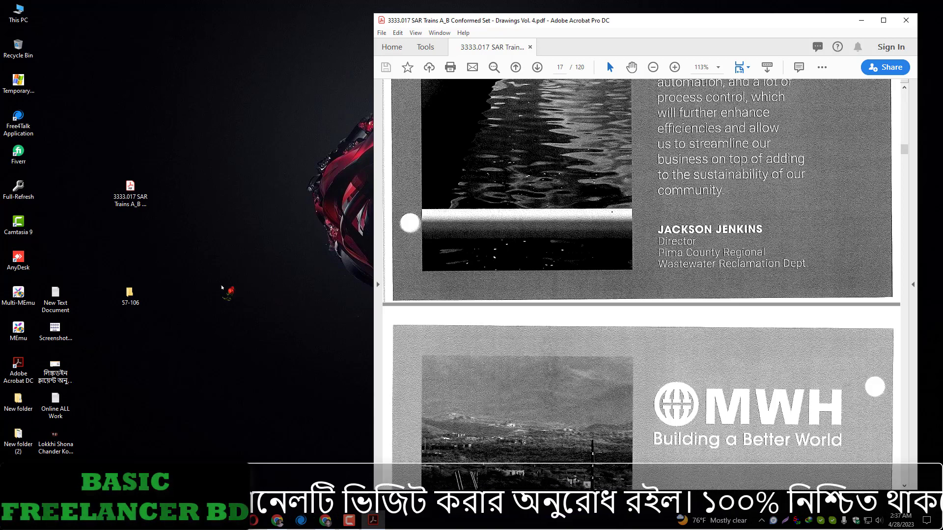
{"action": "left_click", "coordinate": [133, 306]}
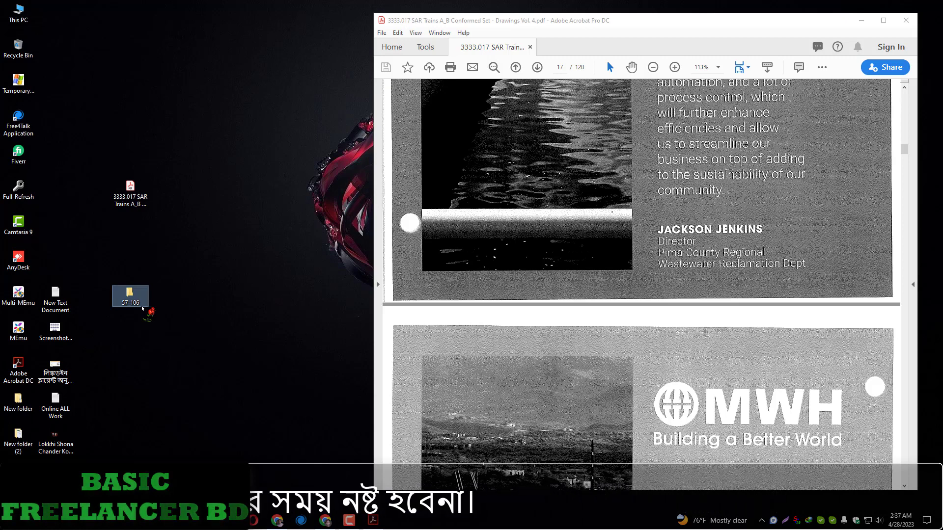
{"action": "left_click", "coordinate": [277, 521]}
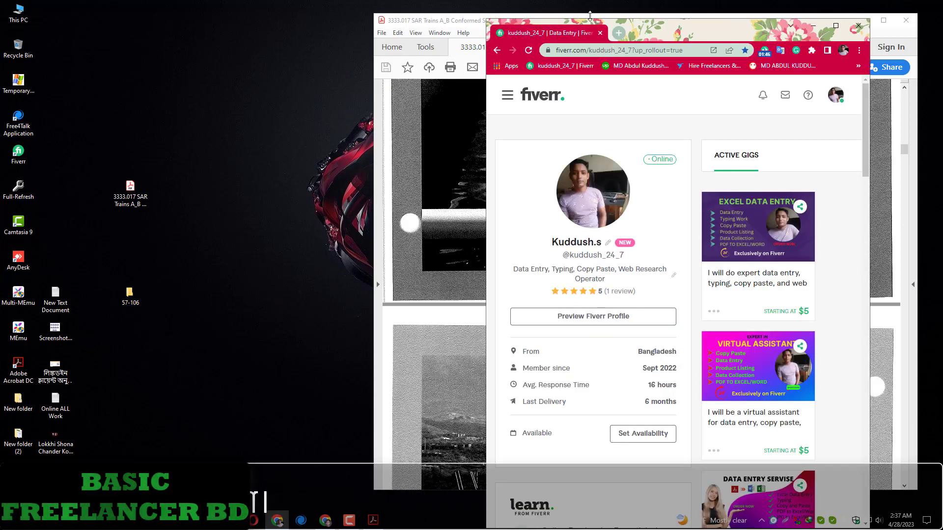
{"action": "left_click", "coordinate": [814, 26]}
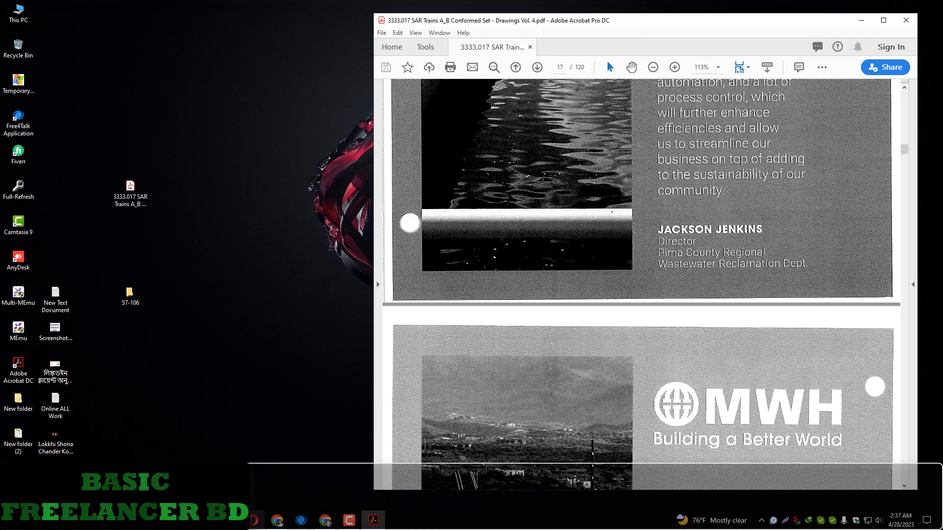
Bring up the PDF Data spreadsheet at cell E233 and arrange the PDF window beside it in the other half of the screen.
{"action": "left_click", "coordinate": [325, 521]}
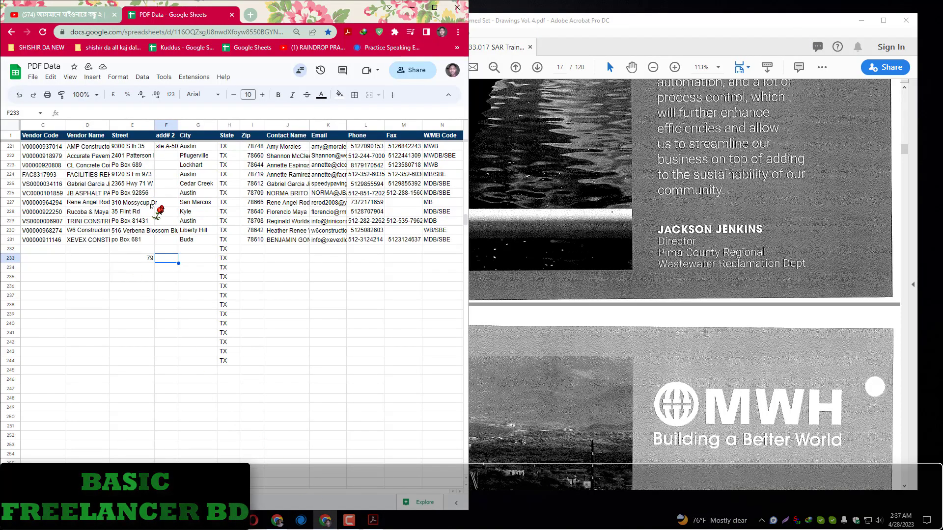
{"action": "left_click", "coordinate": [151, 259]}
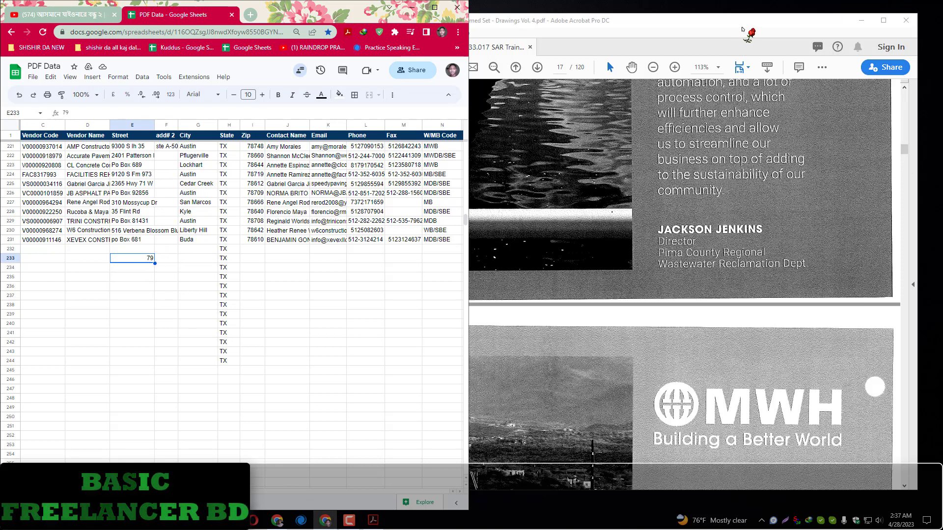
{"action": "left_click", "coordinate": [743, 30]}
{"action": "left_click_drag", "start_coordinate": [725, 23], "coordinate": [725, 17]}
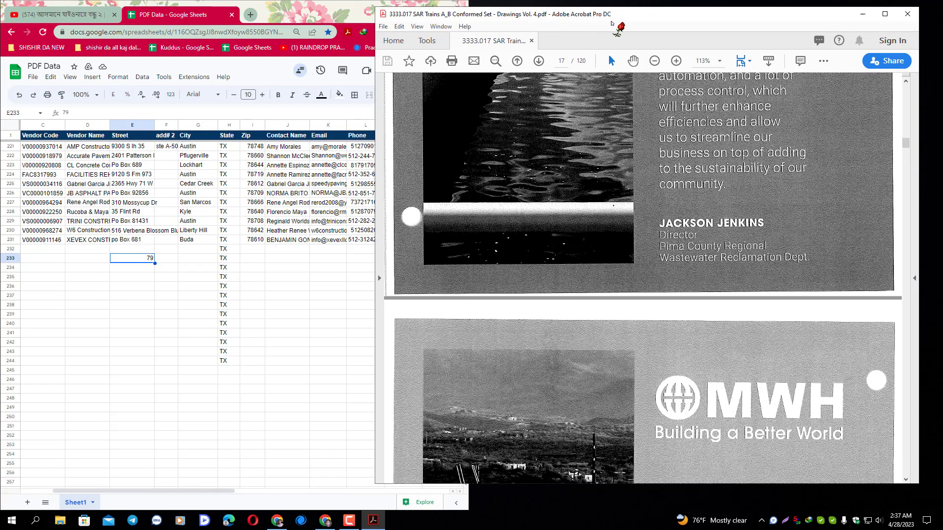
{"action": "left_click_drag", "start_coordinate": [623, 16], "coordinate": [942, 54]}
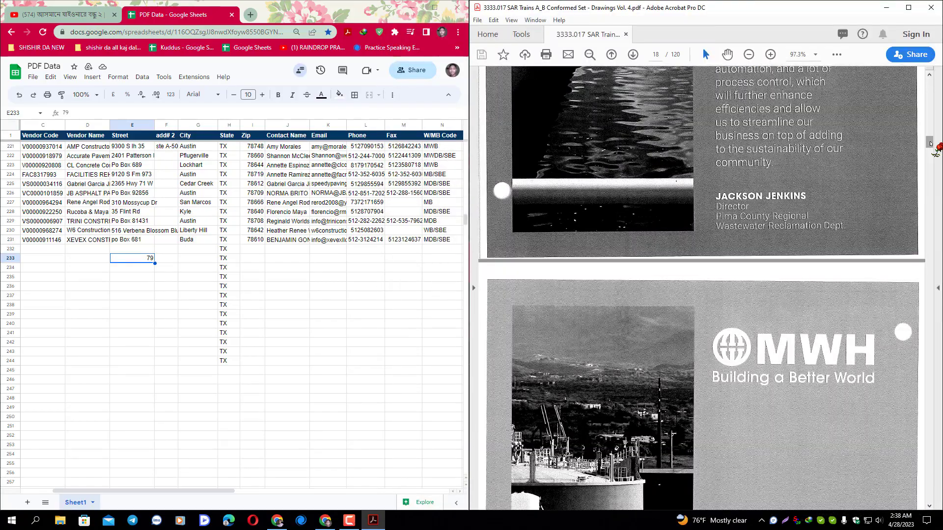
Examine the Subcontract Vendor List pages of the PDF from page 62 to page 69 in a maximized window.
{"action": "left_click_drag", "start_coordinate": [930, 143], "coordinate": [941, 301]}
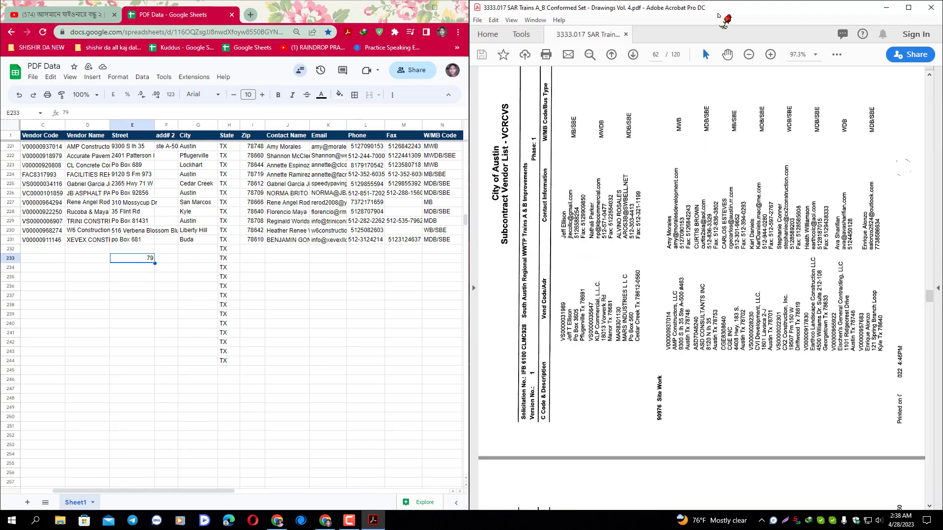
{"action": "left_click_drag", "start_coordinate": [726, 19], "coordinate": [942, 39]}
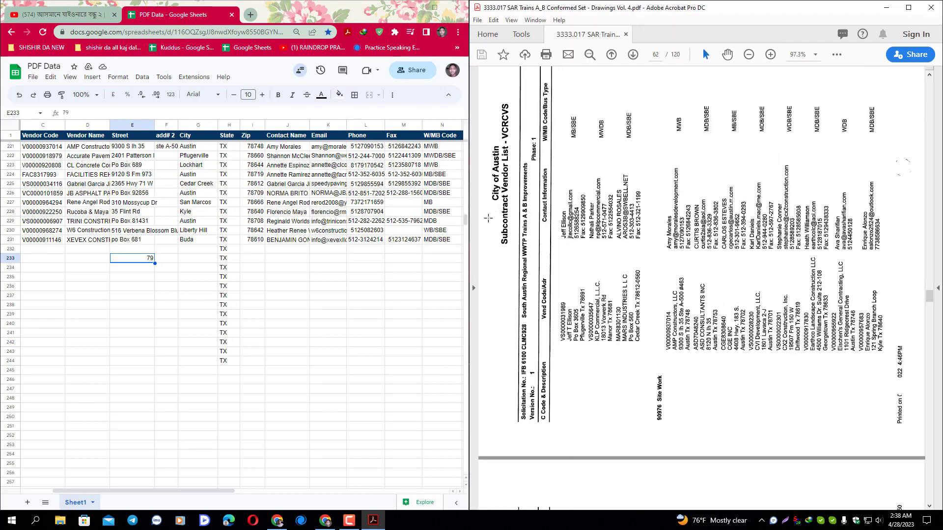
{"action": "double_click", "coordinate": [712, 13]}
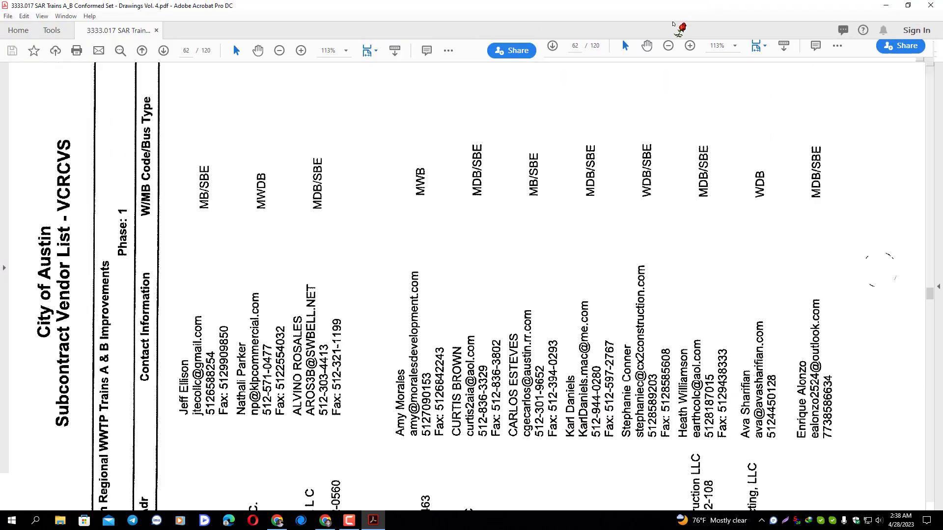
{"action": "scroll", "coordinate": [608, 298], "scroll_direction": "down", "scroll_amount": 5}
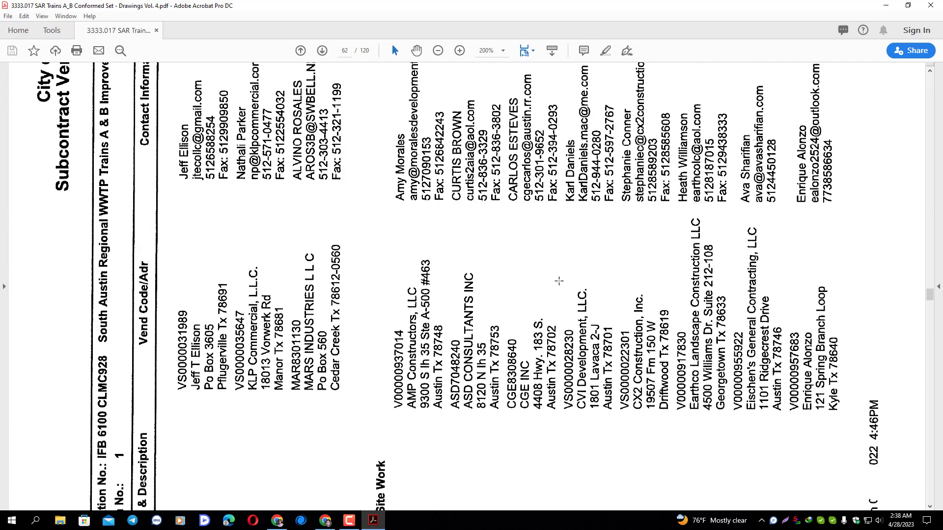
{"action": "scroll", "coordinate": [559, 281], "scroll_direction": "down", "scroll_amount": 15}
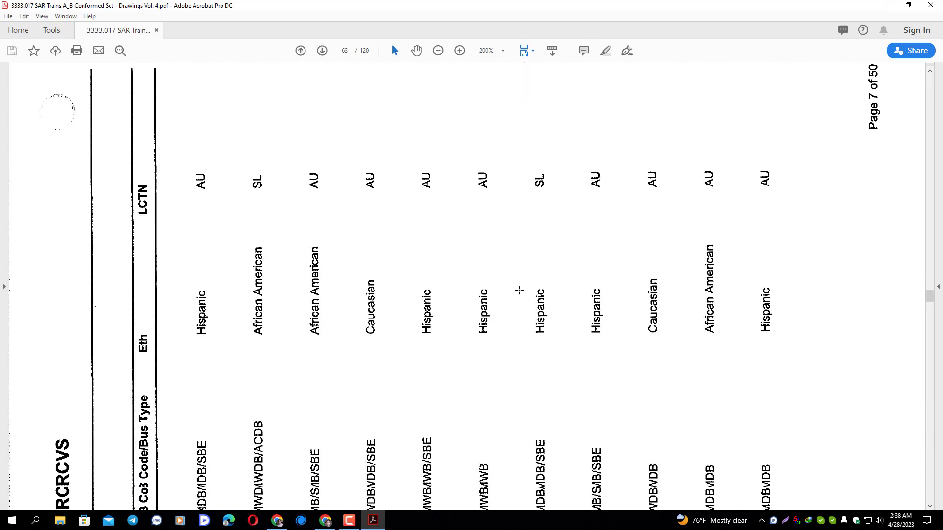
{"action": "scroll", "coordinate": [519, 290], "scroll_direction": "down", "scroll_amount": 10}
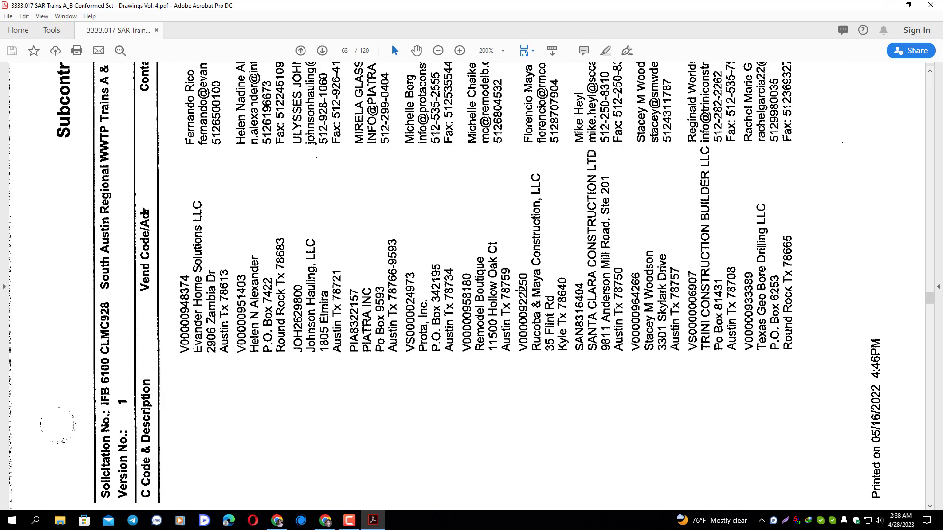
{"action": "scroll", "coordinate": [519, 290], "scroll_direction": "down", "scroll_amount": 3}
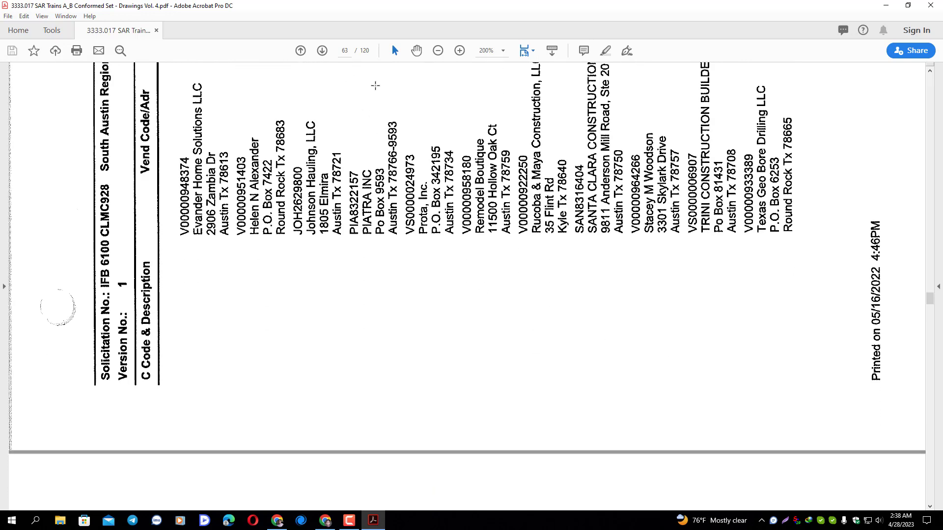
{"action": "left_click_drag", "start_coordinate": [932, 303], "coordinate": [933, 320]}
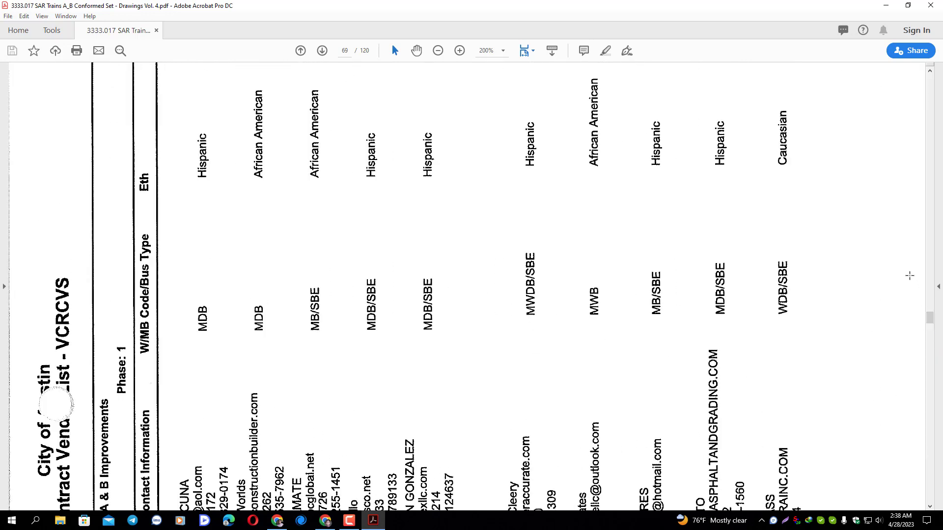
Zoom the vendor list on page 69 to 125% and rotate the pages clockwise so the text reads upright.
{"action": "right_click", "coordinate": [909, 276]}
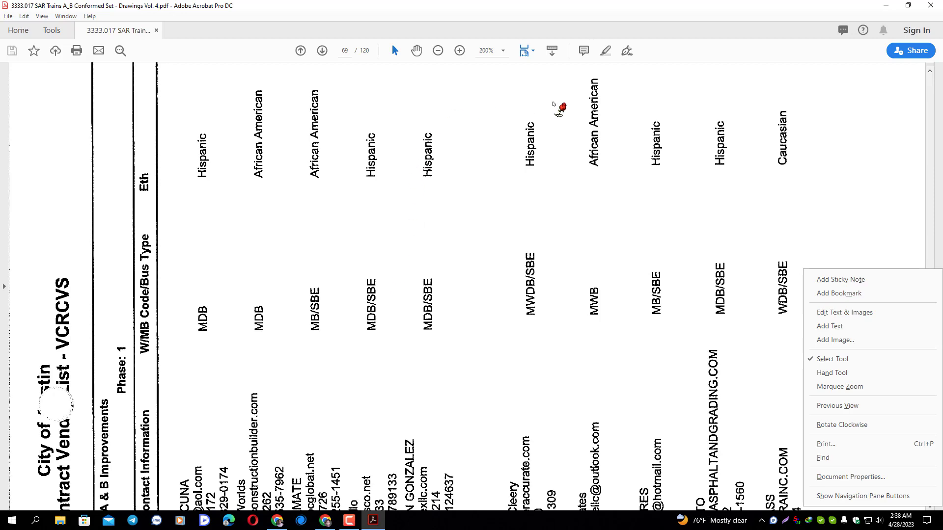
{"action": "left_click", "coordinate": [730, 55]}
{"action": "scroll", "coordinate": [644, 132], "scroll_direction": "down", "scroll_amount": 3}
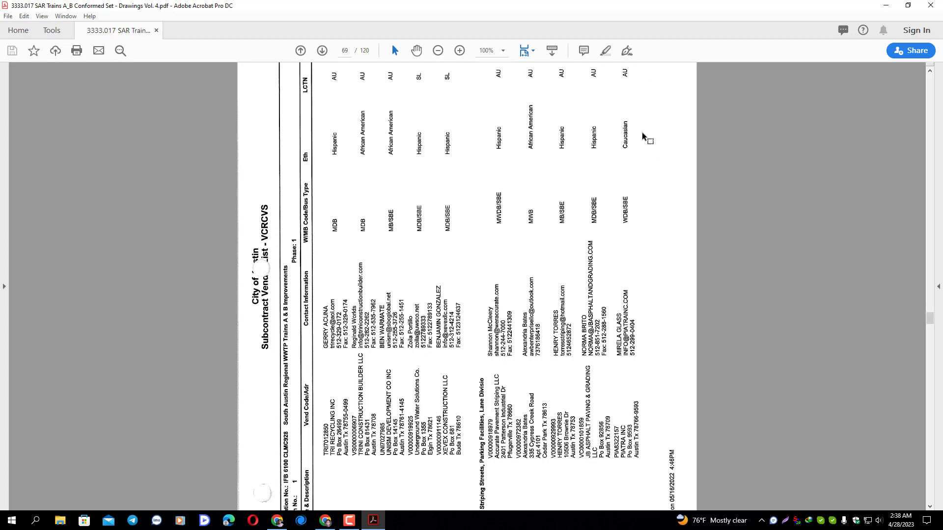
{"action": "scroll", "coordinate": [646, 138], "scroll_direction": "up", "scroll_amount": 1}
{"action": "right_click", "coordinate": [848, 171]}
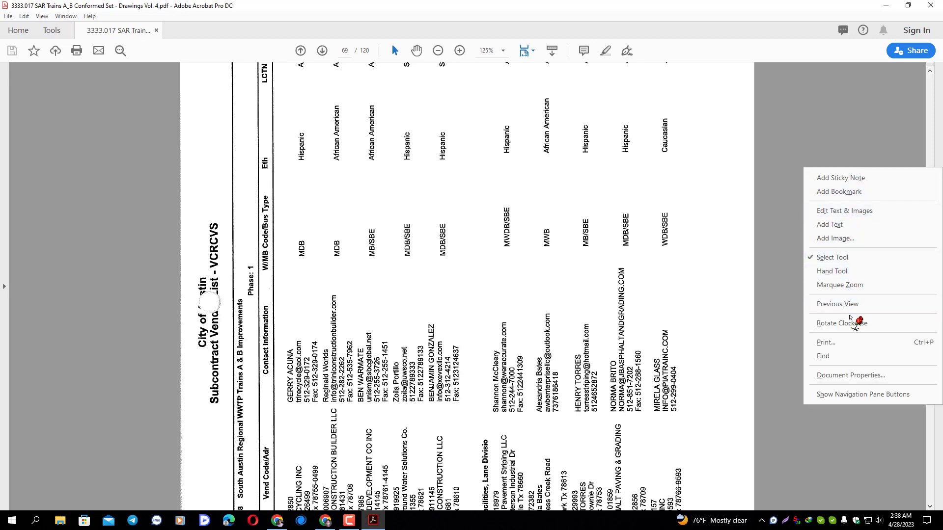
{"action": "left_click", "coordinate": [852, 324]}
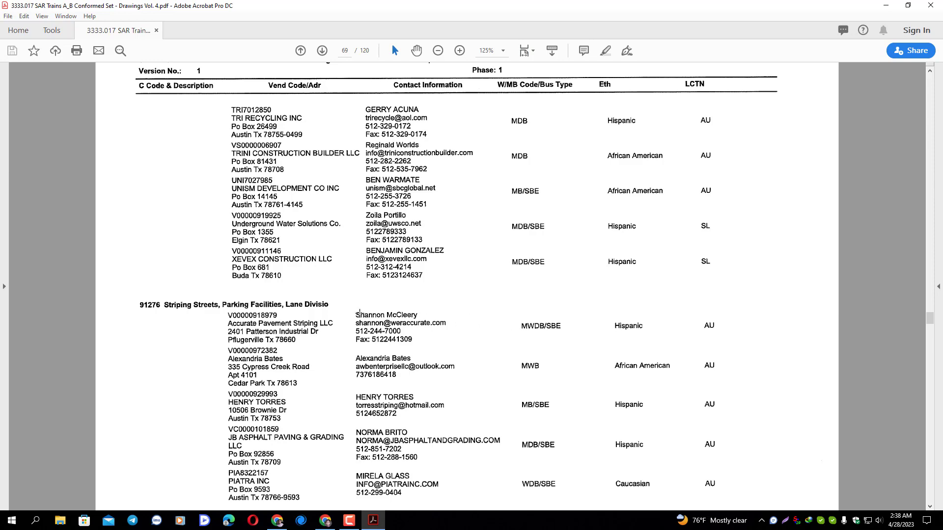
Try to select the first contact's details under Striping Streets, Parking Facilities as text, including with a select-all on the page.
{"action": "left_click_drag", "start_coordinate": [354, 311], "coordinate": [407, 333]}
{"action": "key", "text": "ctrl+a"}
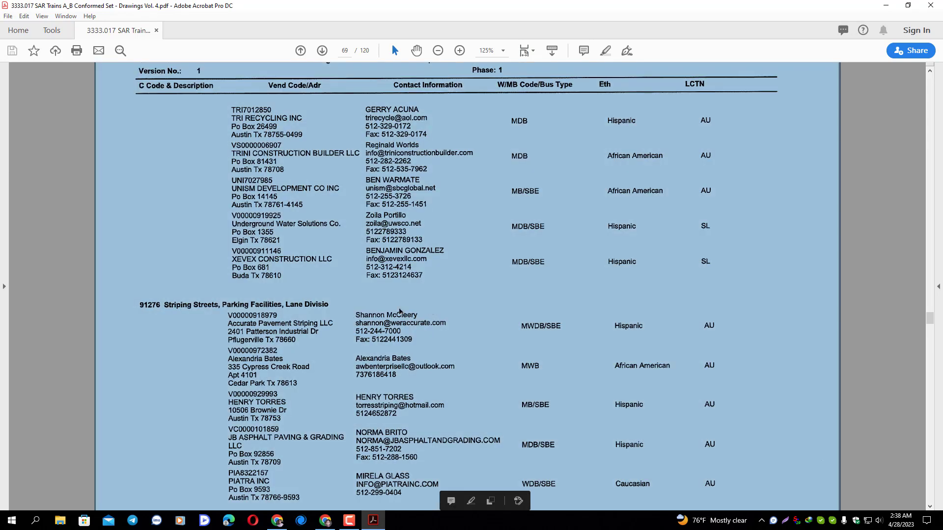
{"action": "left_click", "coordinate": [351, 298]}
{"action": "scroll", "coordinate": [351, 274], "scroll_direction": "up", "scroll_amount": 3}
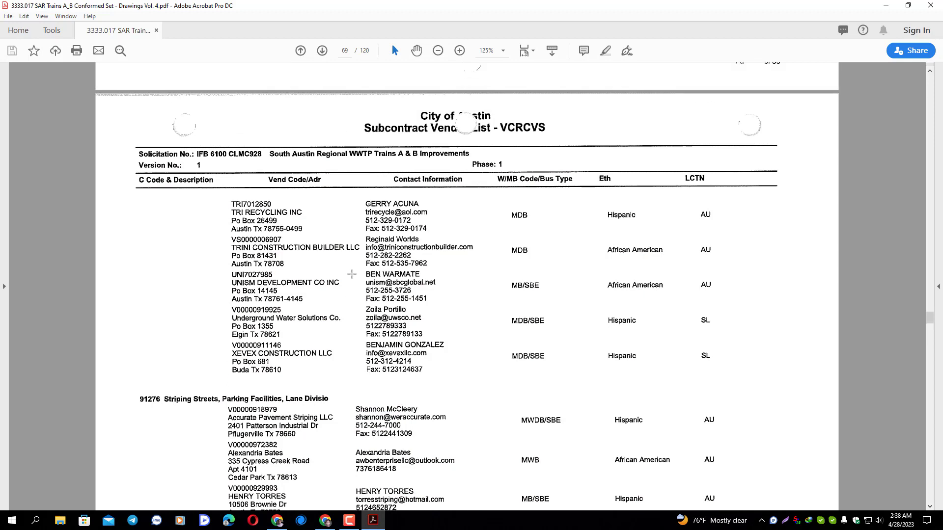
{"action": "right_click", "coordinate": [345, 249]}
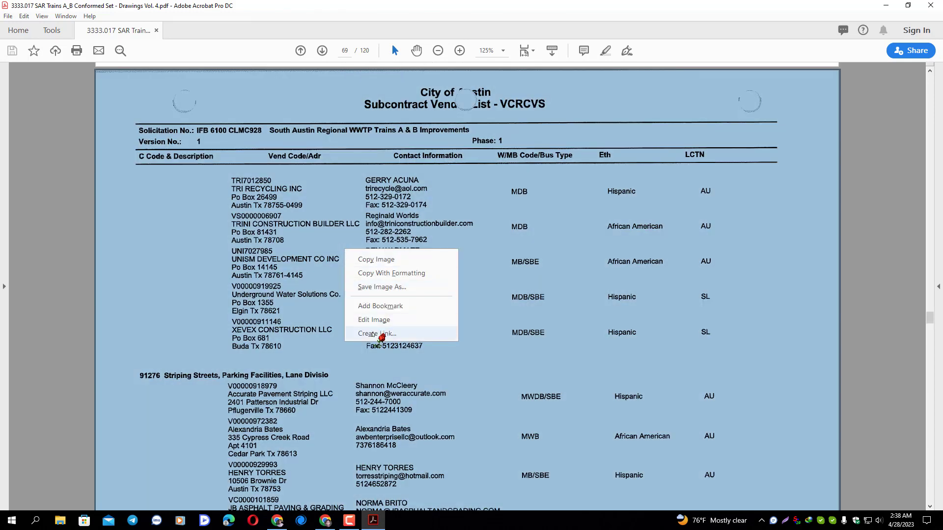
{"action": "left_click", "coordinate": [372, 335]}
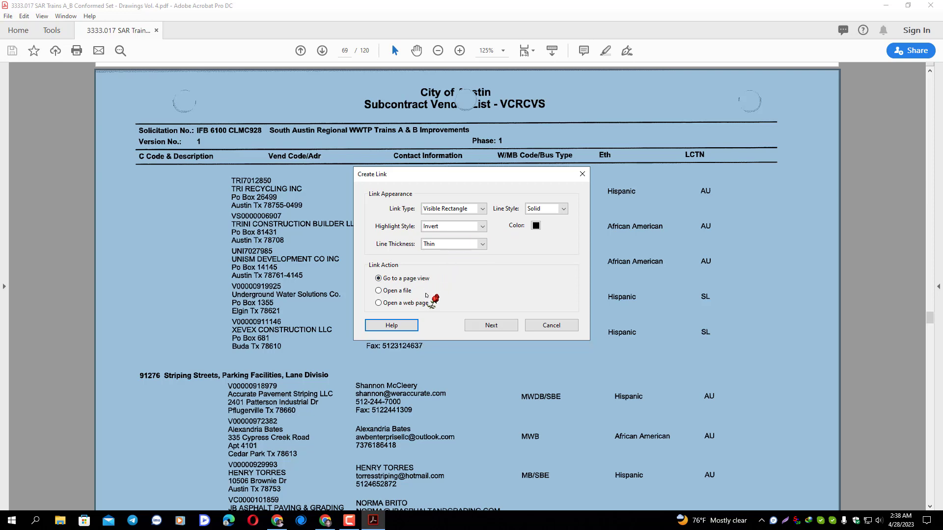
{"action": "left_click", "coordinate": [550, 326]}
{"action": "left_click", "coordinate": [464, 298]}
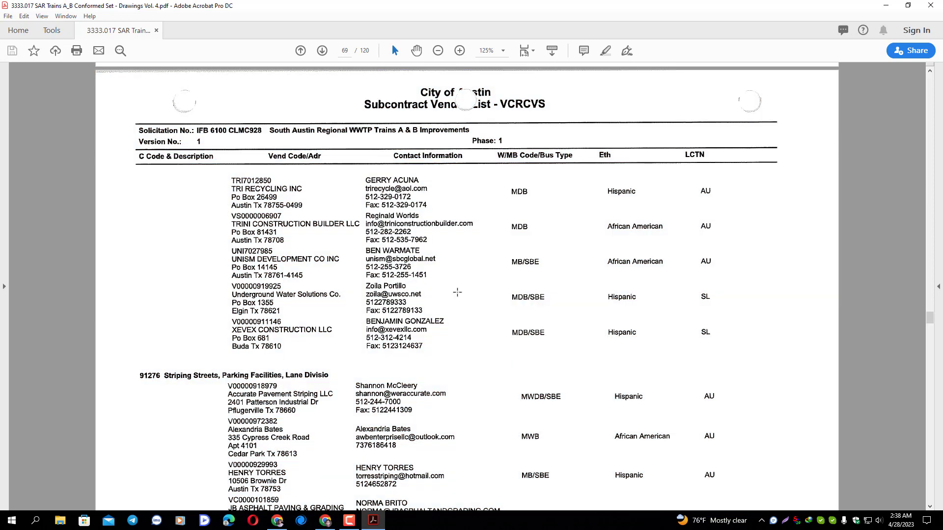
Zoom page 69 out to 75%, check the available copy options and try to select the vendor address text.
{"action": "scroll", "coordinate": [439, 279], "scroll_direction": "down", "scroll_amount": 1}
{"action": "scroll", "coordinate": [439, 279], "scroll_direction": "down", "scroll_amount": 2, "text": "ctrl"}
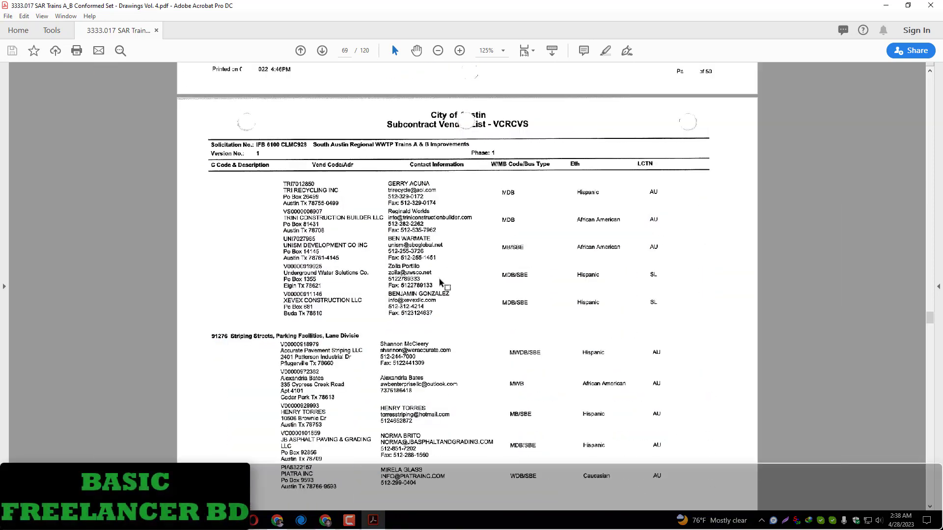
{"action": "left_click", "coordinate": [432, 267]}
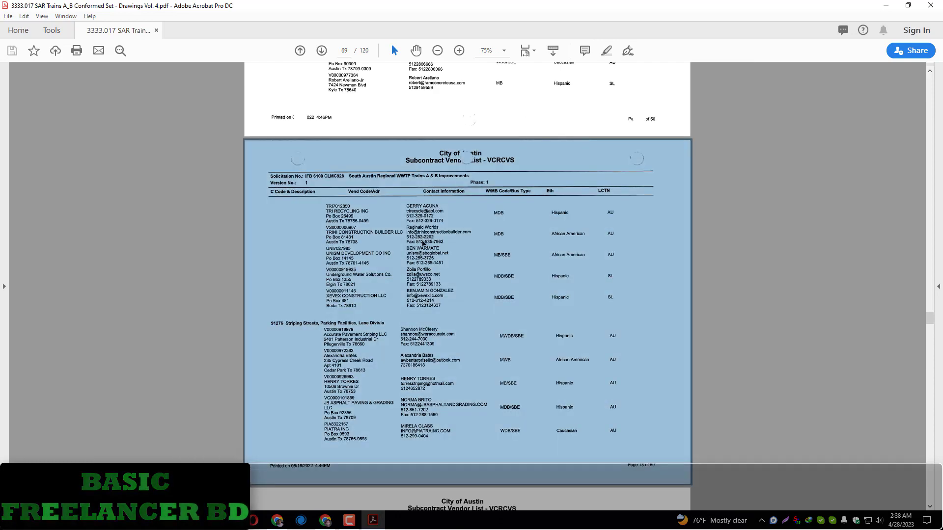
{"action": "right_click", "coordinate": [423, 243]}
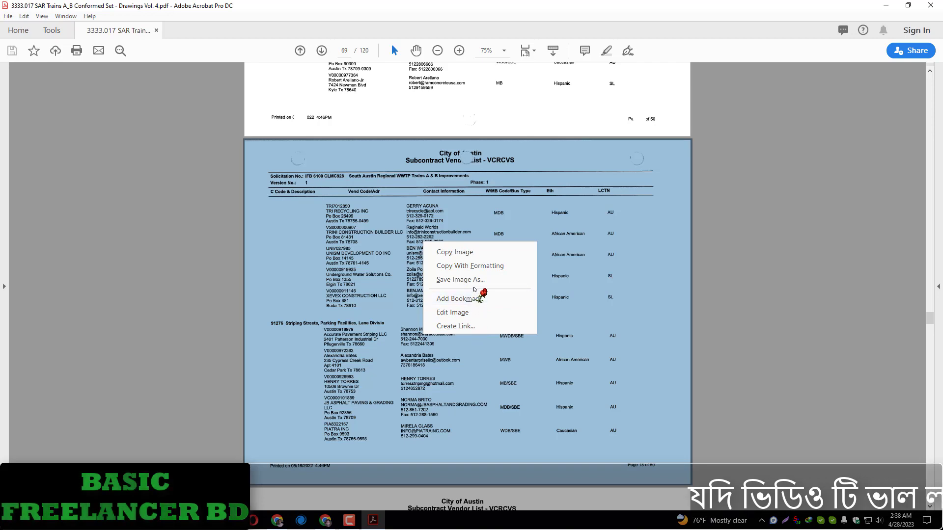
{"action": "left_click", "coordinate": [341, 249]}
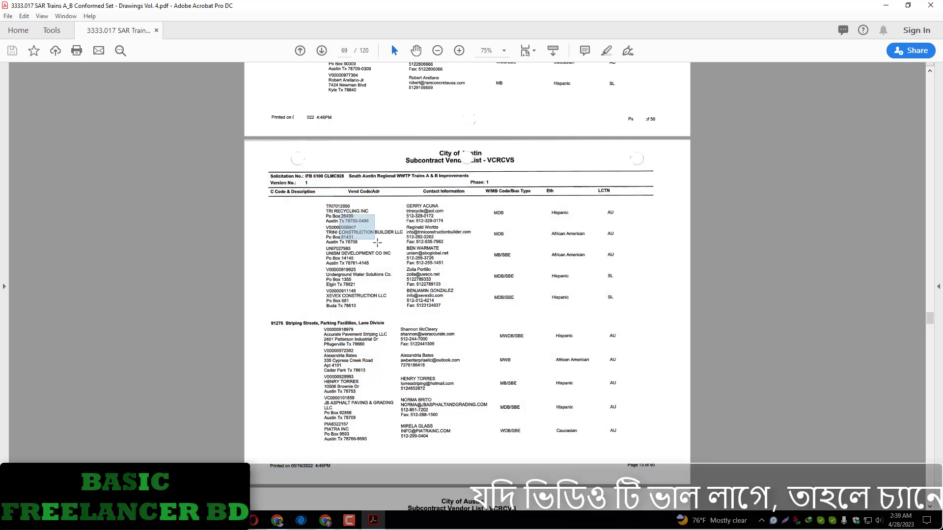
{"action": "left_click_drag", "start_coordinate": [339, 213], "coordinate": [407, 257]}
{"action": "left_click", "coordinate": [384, 239]}
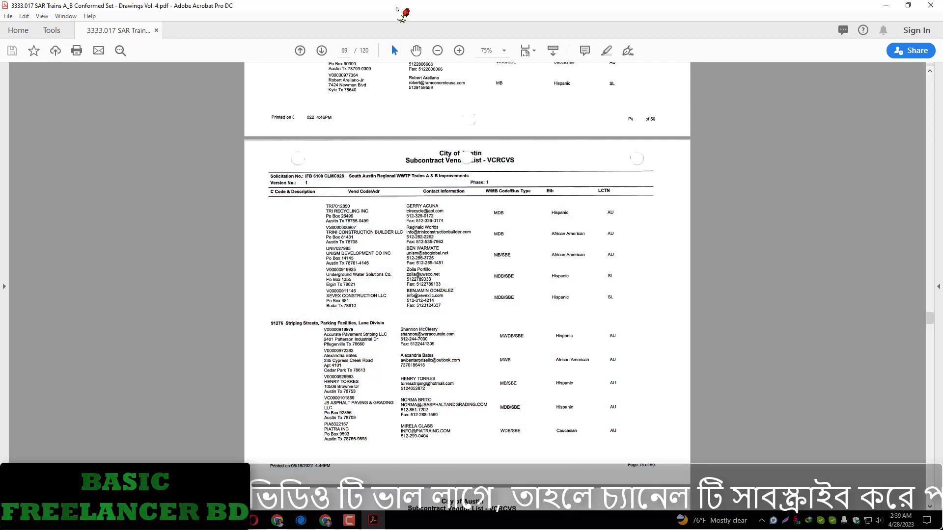
Restore the PDF window to a smaller size and show its navigation pane buttons while checking page 69's options for copying text.
{"action": "left_click_drag", "start_coordinate": [402, 8], "coordinate": [431, 50]}
{"action": "right_click", "coordinate": [381, 205]}
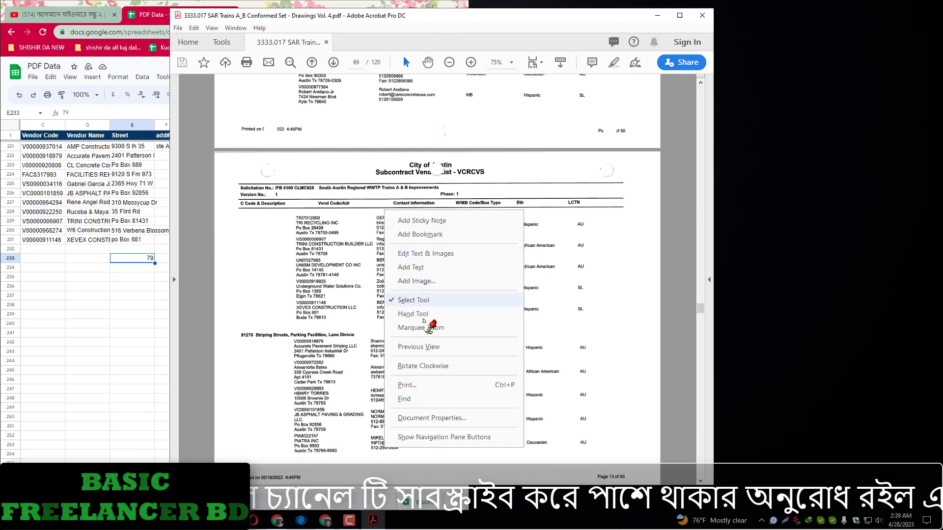
{"action": "left_click", "coordinate": [423, 437]}
{"action": "right_click", "coordinate": [428, 464]}
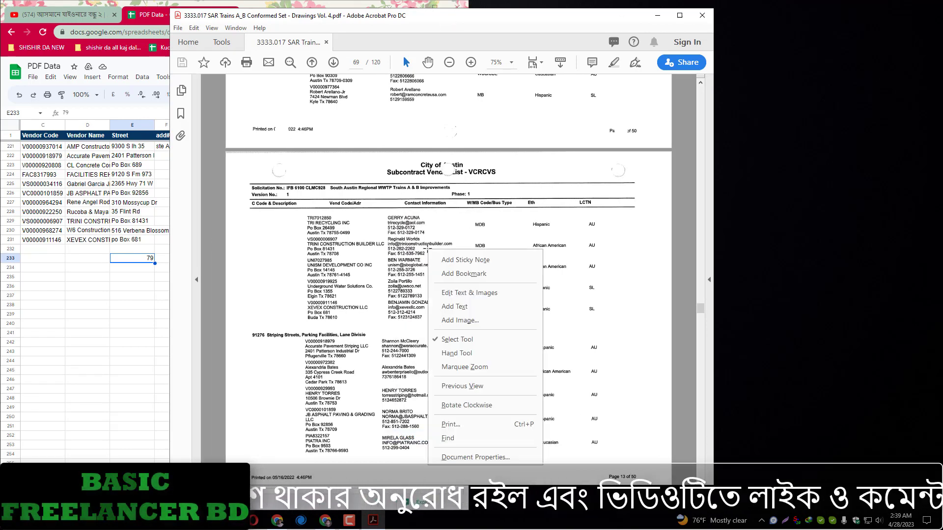
{"action": "left_click", "coordinate": [460, 457]}
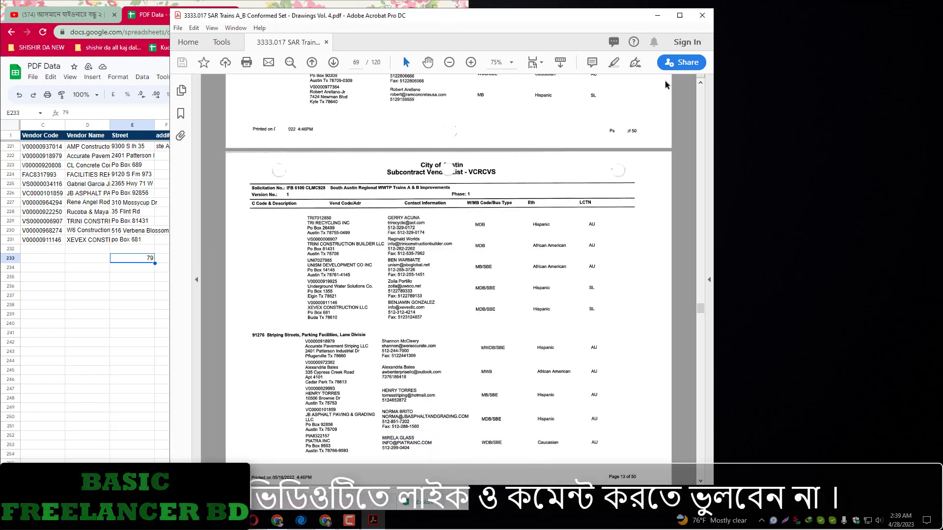
{"action": "left_click", "coordinate": [618, 407]}
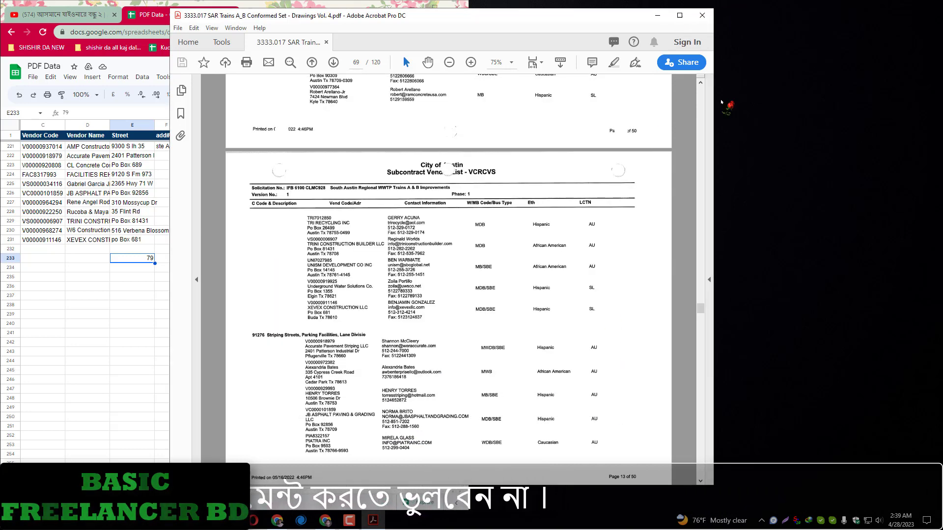
Close the PDF and move the spreadsheet window away from the desktop icons.
{"action": "left_click", "coordinate": [702, 15]}
{"action": "right_click", "coordinate": [559, 134]}
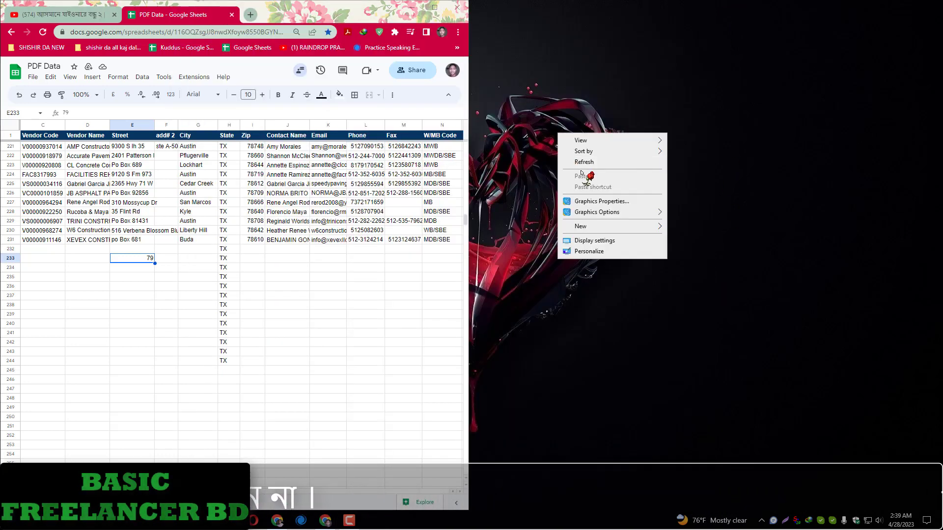
{"action": "left_click", "coordinate": [574, 162]}
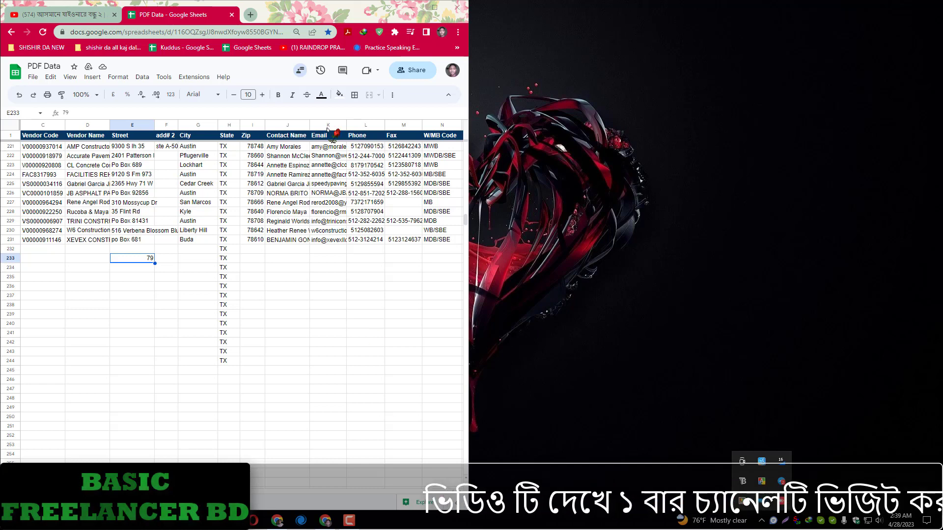
{"action": "left_click_drag", "start_coordinate": [299, 11], "coordinate": [587, 33]}
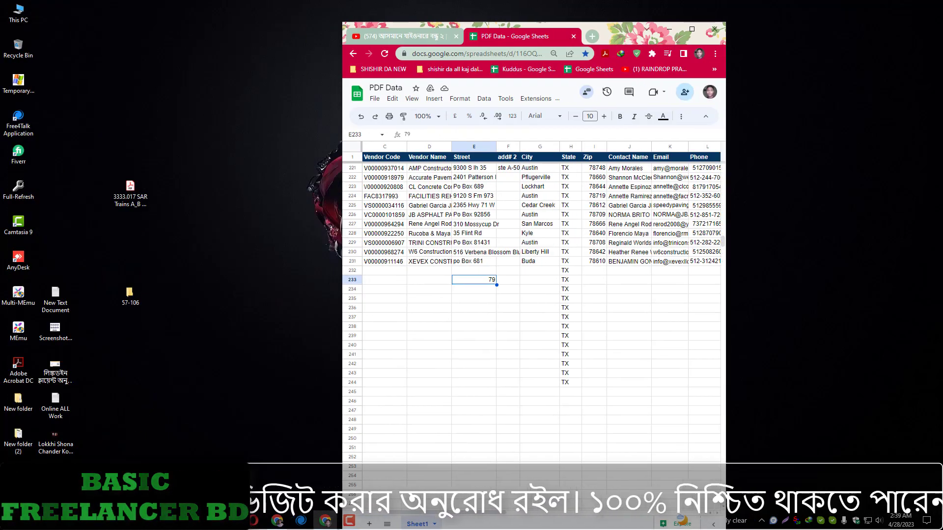
Open the Microsoft Store and search it for "power".
{"action": "left_click", "coordinate": [180, 520]}
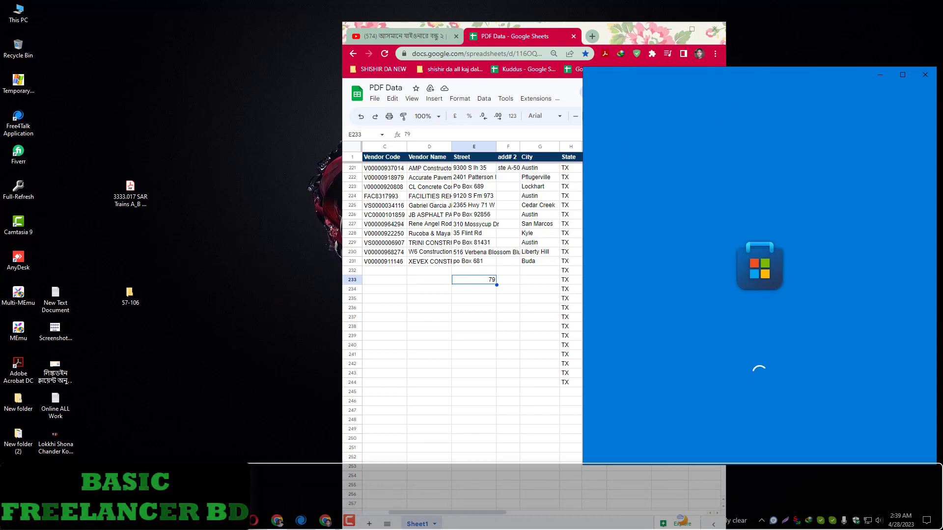
{"action": "left_click", "coordinate": [10, 521]}
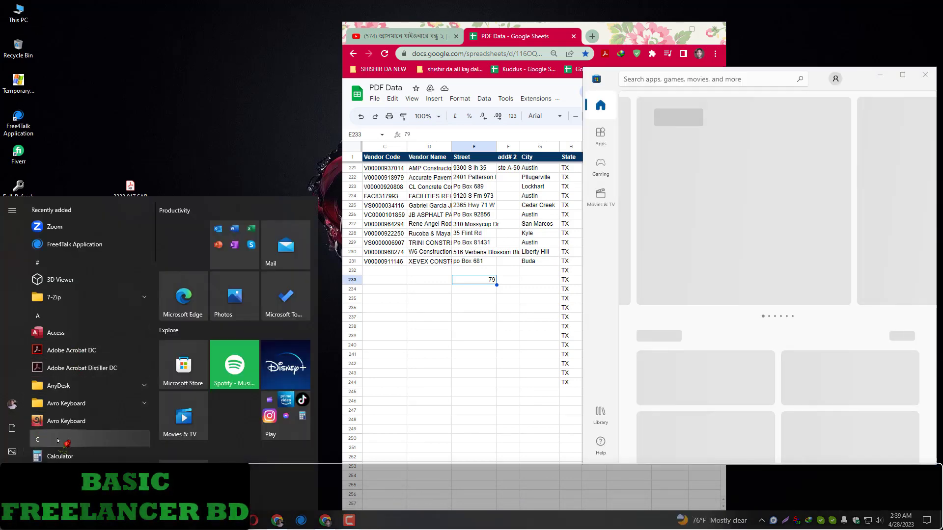
{"action": "scroll", "coordinate": [97, 393], "scroll_direction": "down", "scroll_amount": 6}
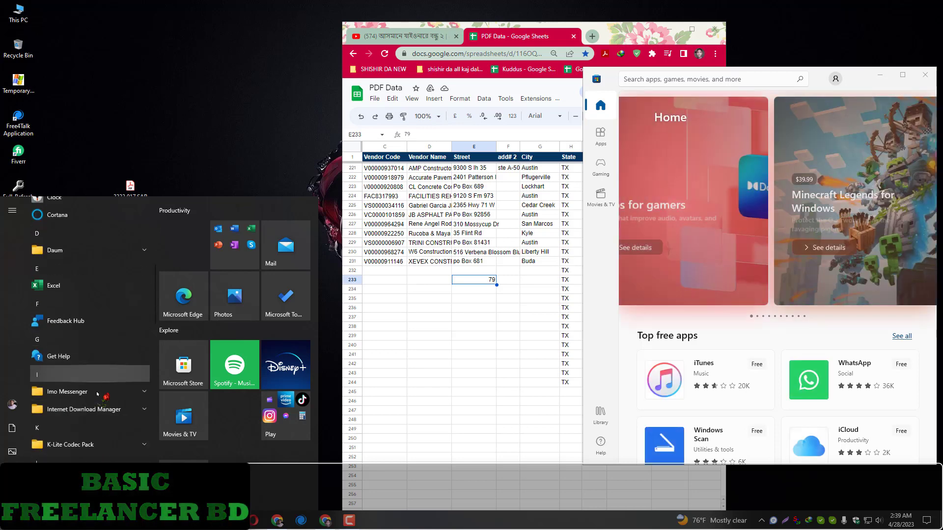
{"action": "scroll", "coordinate": [97, 393], "scroll_direction": "down", "scroll_amount": 4}
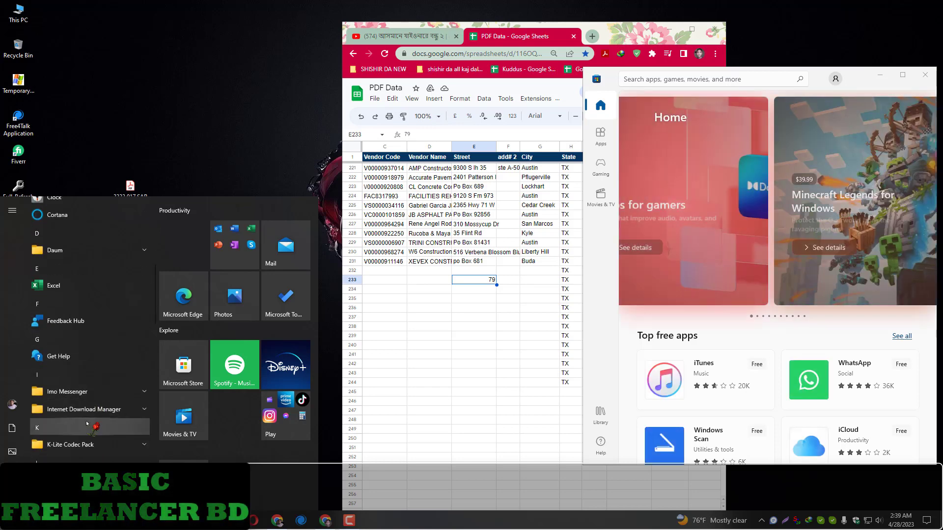
{"action": "left_click", "coordinate": [733, 78]}
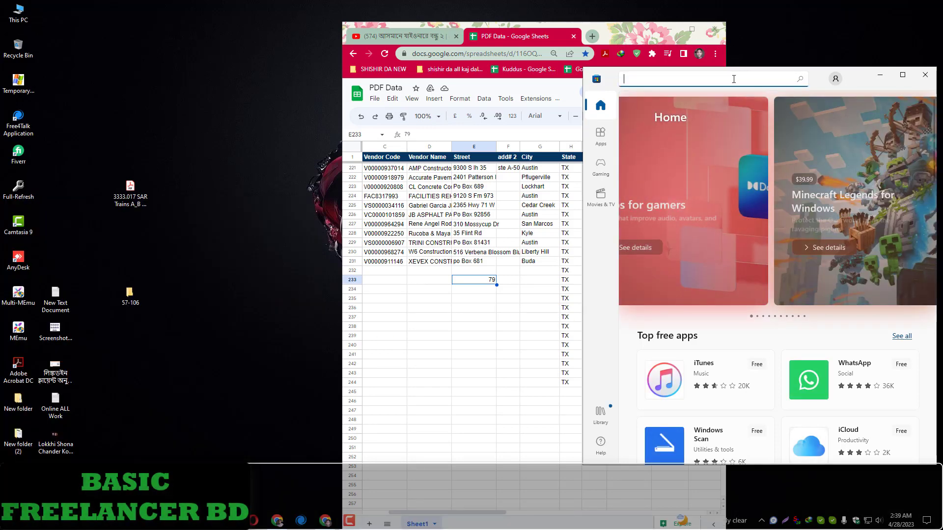
{"action": "type", "text": "P"}
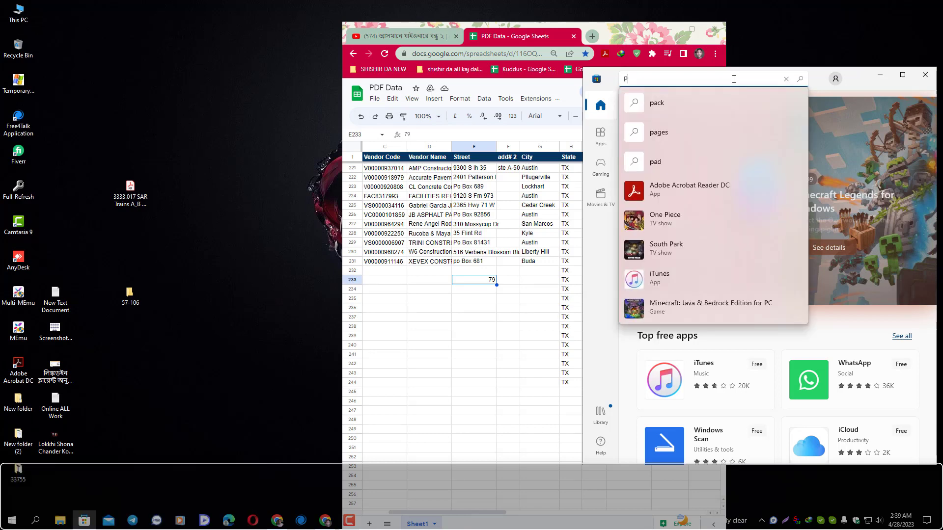
{"action": "type", "text": "owe"}
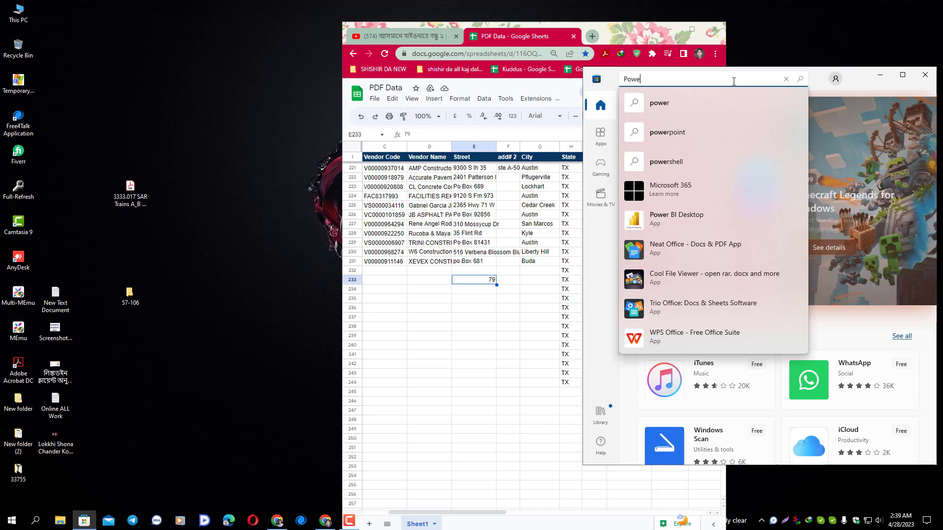
{"action": "left_click", "coordinate": [697, 103]}
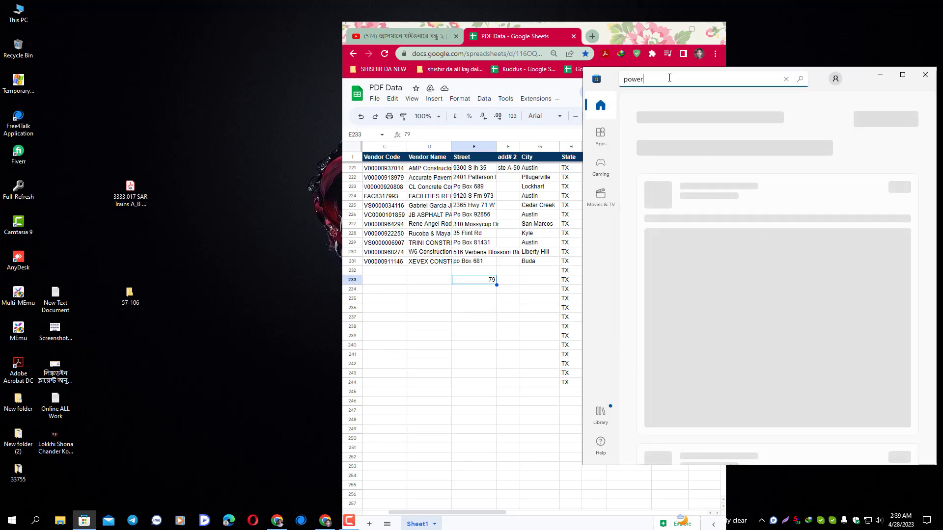
{"action": "left_click", "coordinate": [669, 78]}
{"action": "key", "text": "Return"}
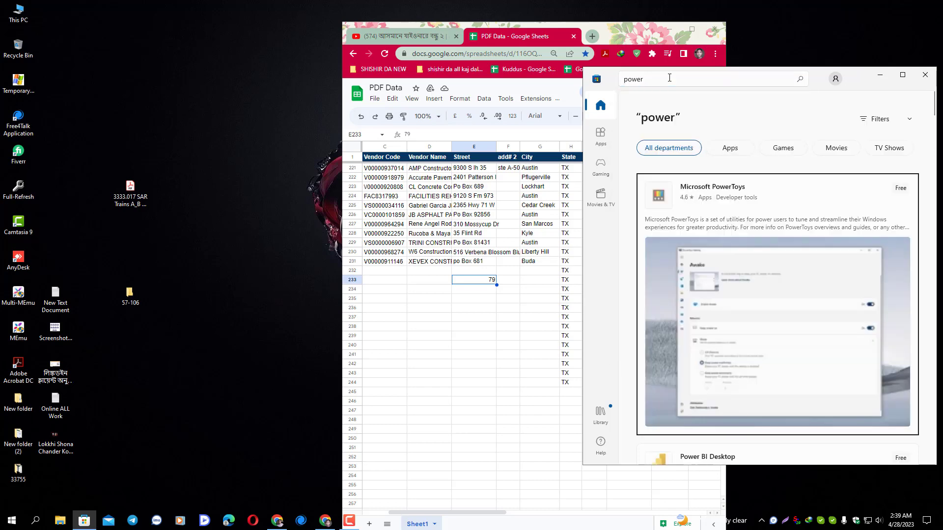
Extend the store search to "power t" to look up Microsoft PowerToys, and close the store.
{"action": "left_click", "coordinate": [669, 77]}
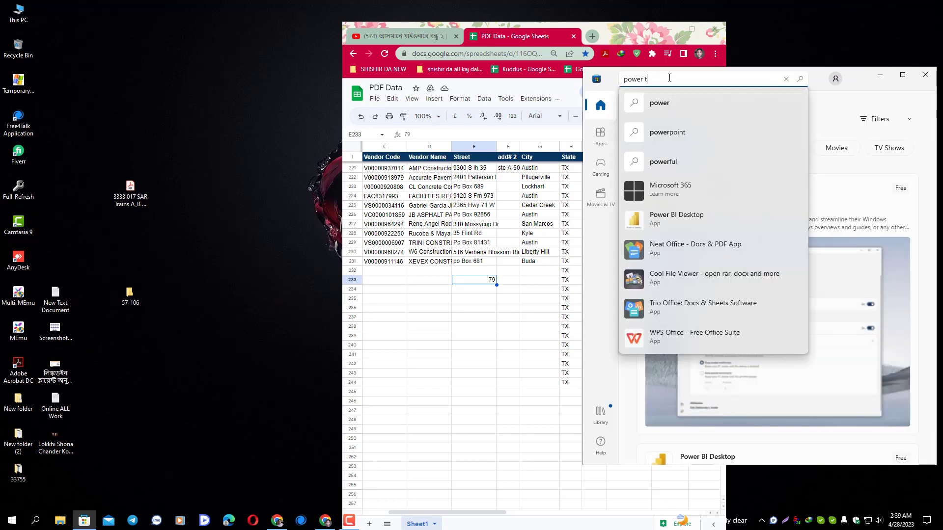
{"action": "type", "text": "t"}
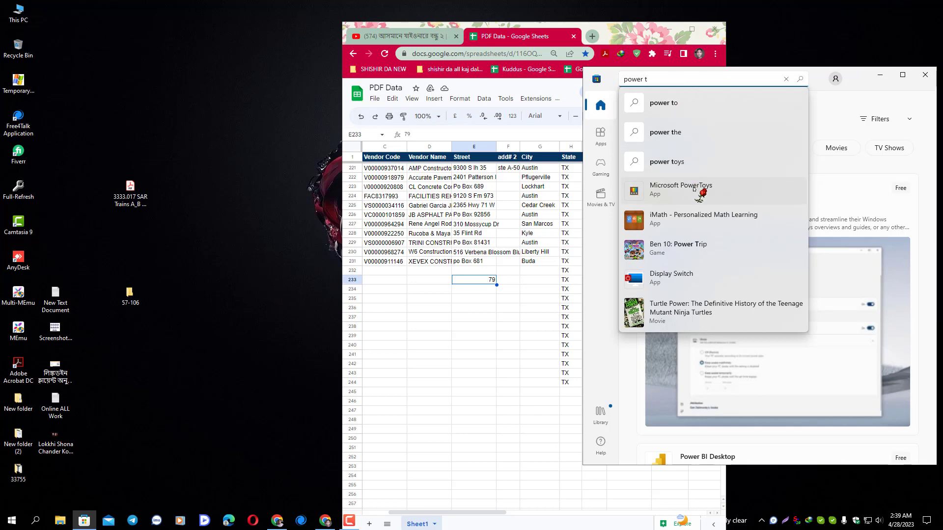
{"action": "left_click", "coordinate": [925, 75]}
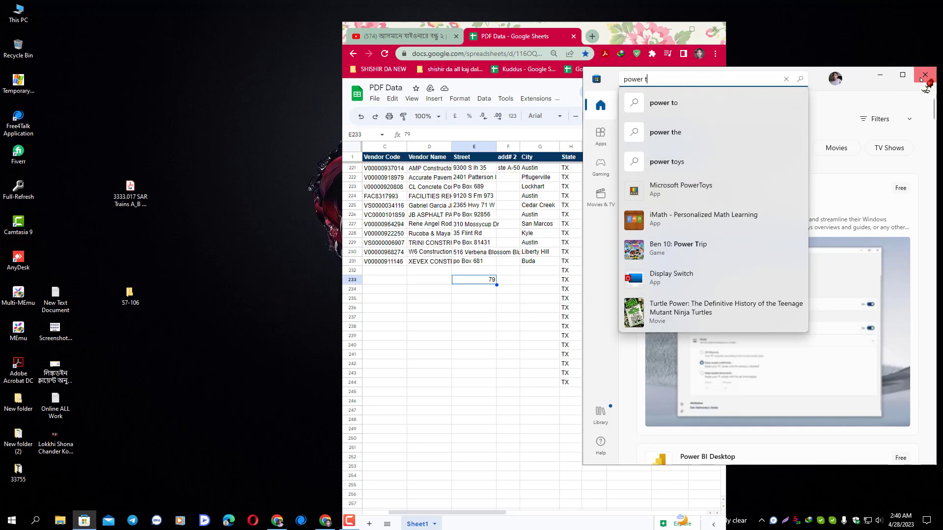
Find PowerToys (Preview) among the installed apps, launch it and maximize its settings window.
{"action": "left_click", "coordinate": [13, 519]}
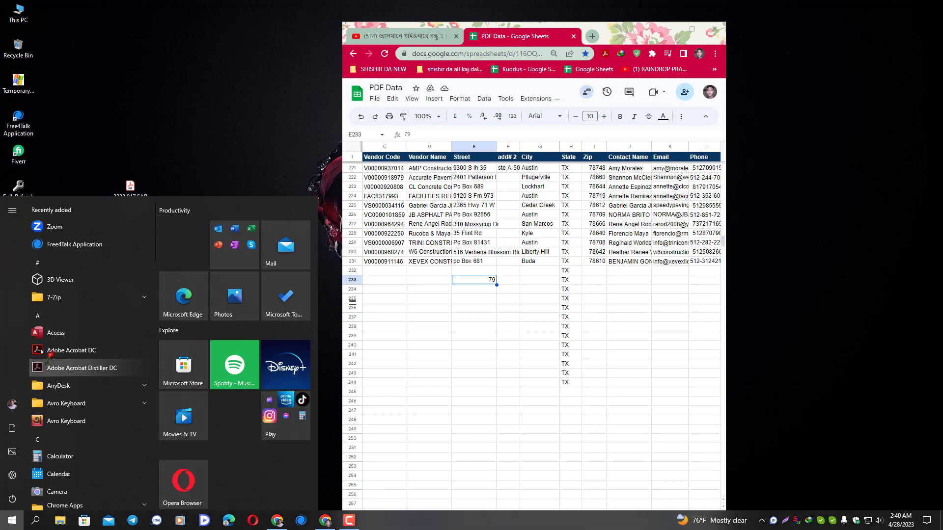
{"action": "scroll", "coordinate": [58, 420], "scroll_direction": "down", "scroll_amount": 5}
{"action": "scroll", "coordinate": [58, 420], "scroll_direction": "down", "scroll_amount": 10}
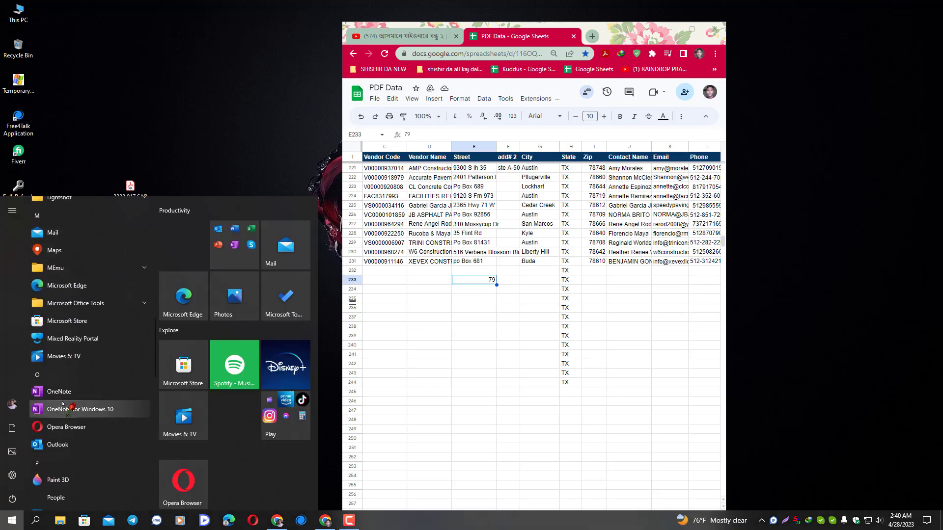
{"action": "scroll", "coordinate": [66, 396], "scroll_direction": "down", "scroll_amount": 6}
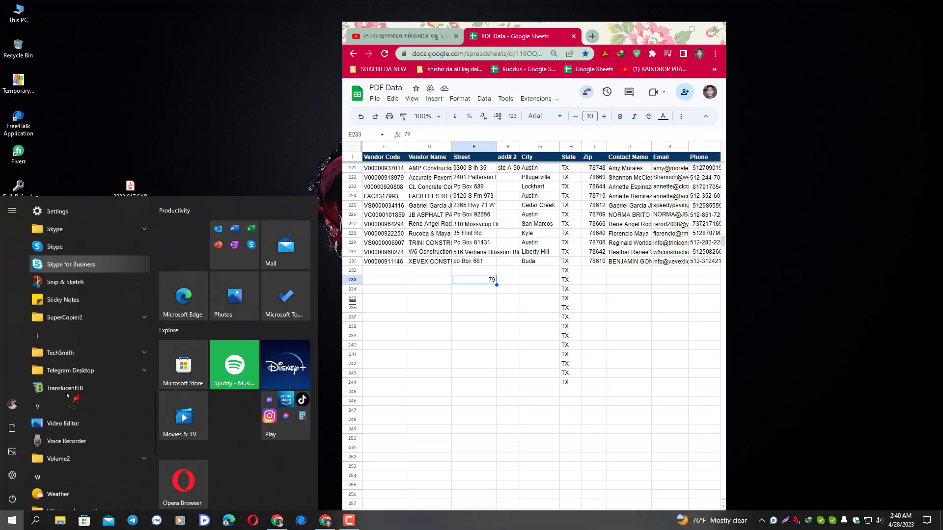
{"action": "scroll", "coordinate": [68, 396], "scroll_direction": "down", "scroll_amount": 5}
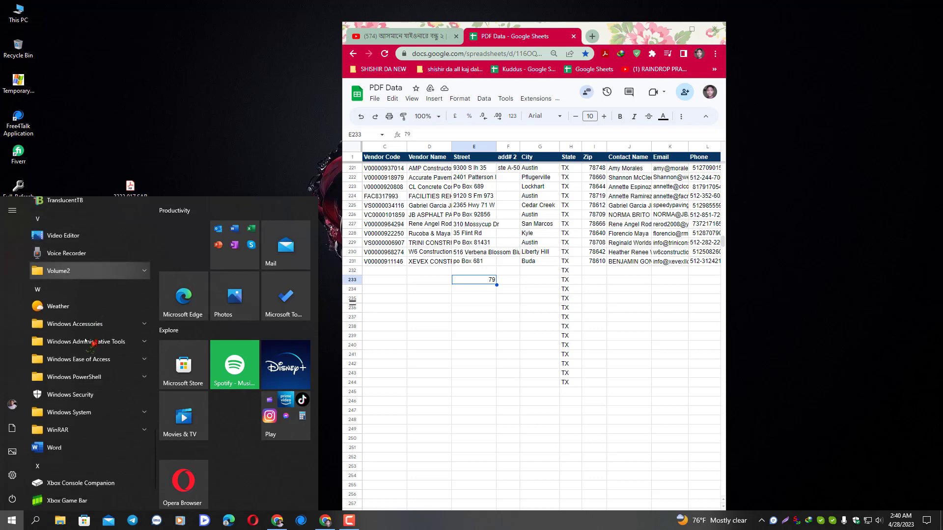
{"action": "scroll", "coordinate": [85, 339], "scroll_direction": "up", "scroll_amount": 8}
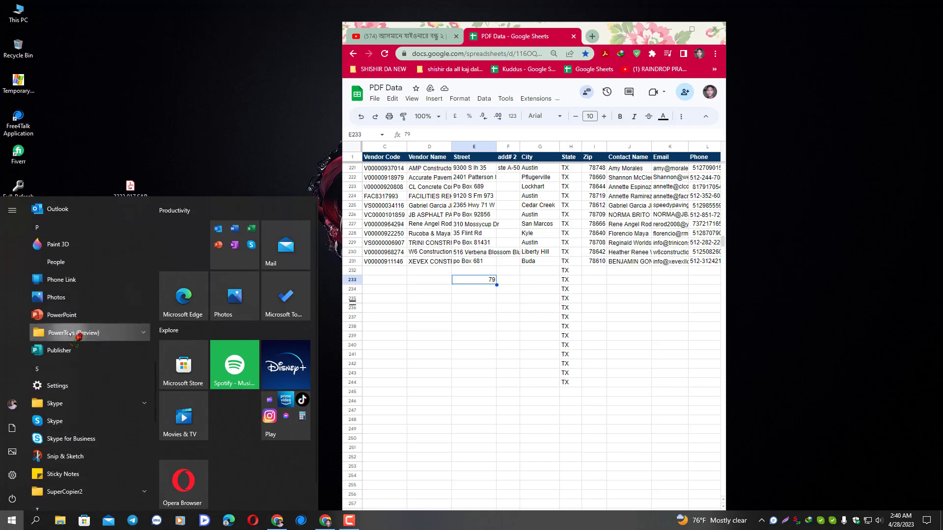
{"action": "left_click", "coordinate": [74, 339]}
{"action": "left_click", "coordinate": [77, 351]}
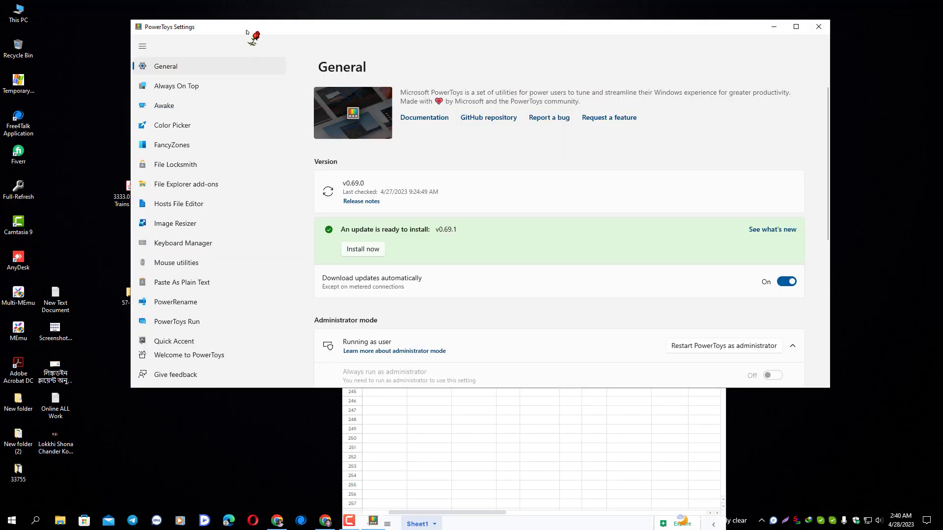
{"action": "left_click_drag", "start_coordinate": [249, 30], "coordinate": [258, 1]}
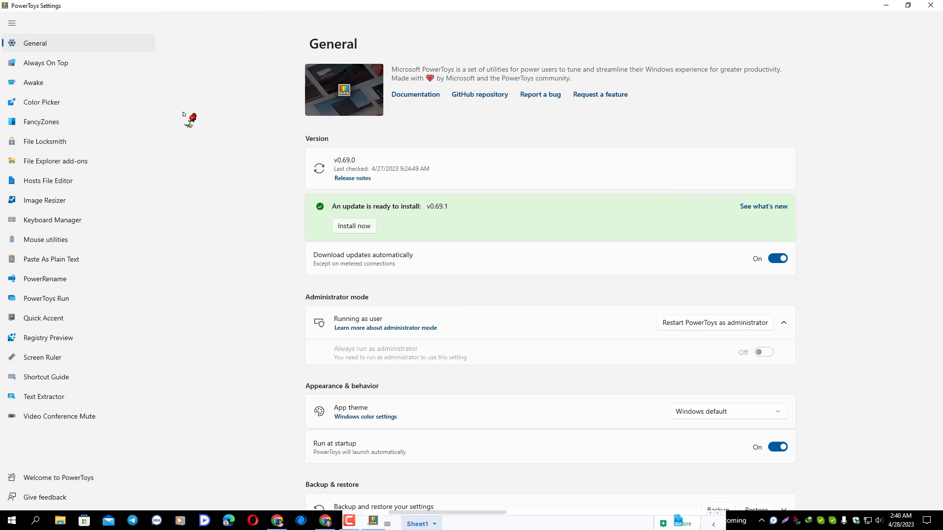
Set the Shortcut Guide's activation shortcut to Ctrl+Shift+Z in PowerToys and save it.
{"action": "left_click", "coordinate": [62, 379]}
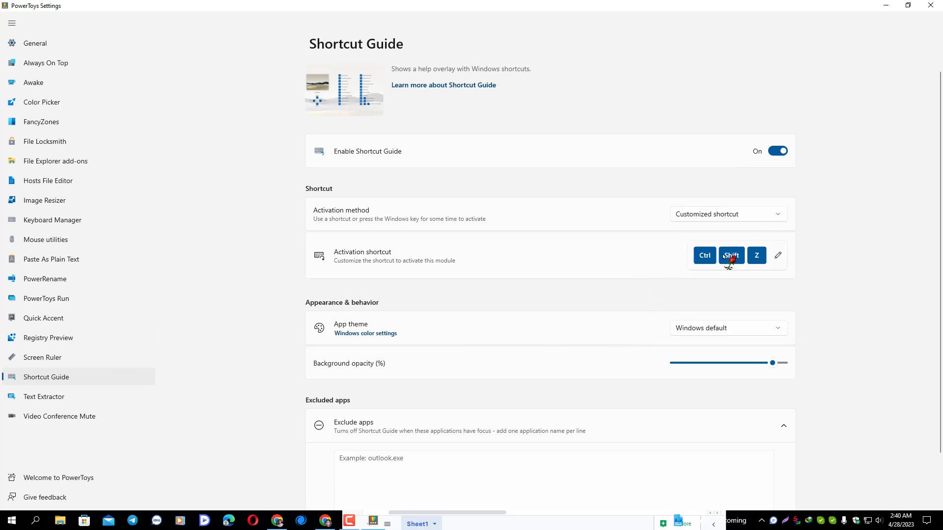
{"action": "left_click", "coordinate": [778, 255]}
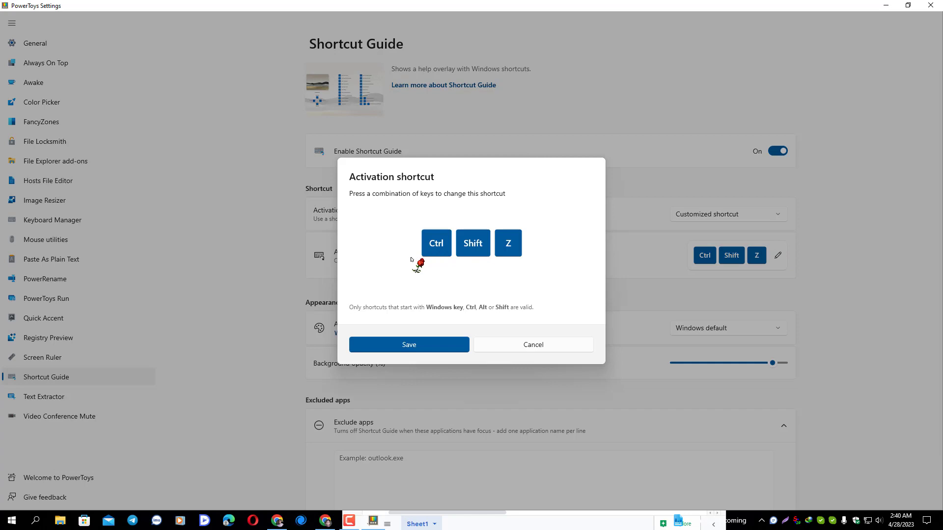
{"action": "key", "text": "ctrl"}
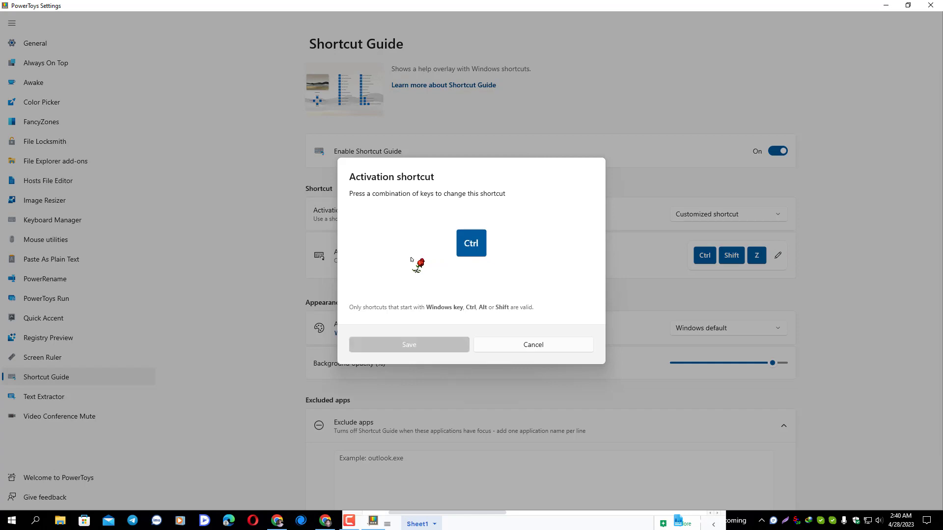
{"action": "key", "text": "ctrl+shift+z"}
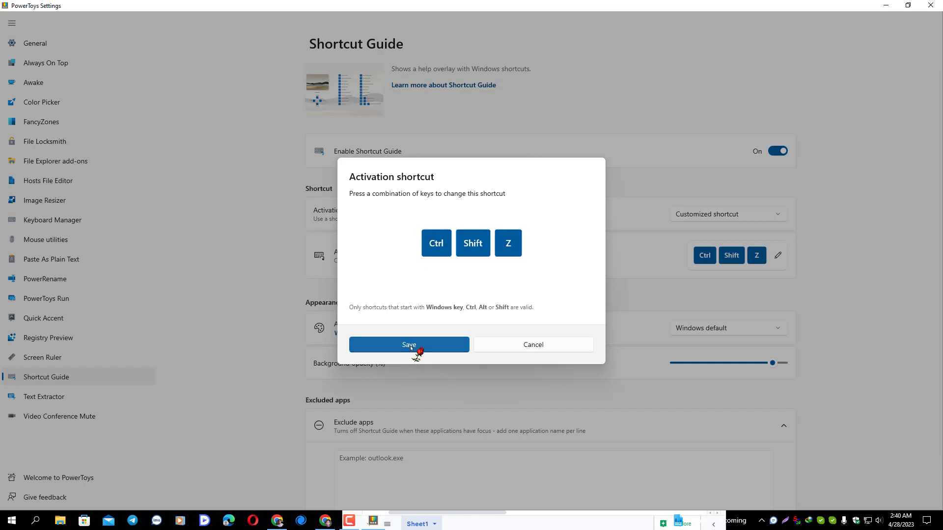
{"action": "left_click", "coordinate": [411, 346]}
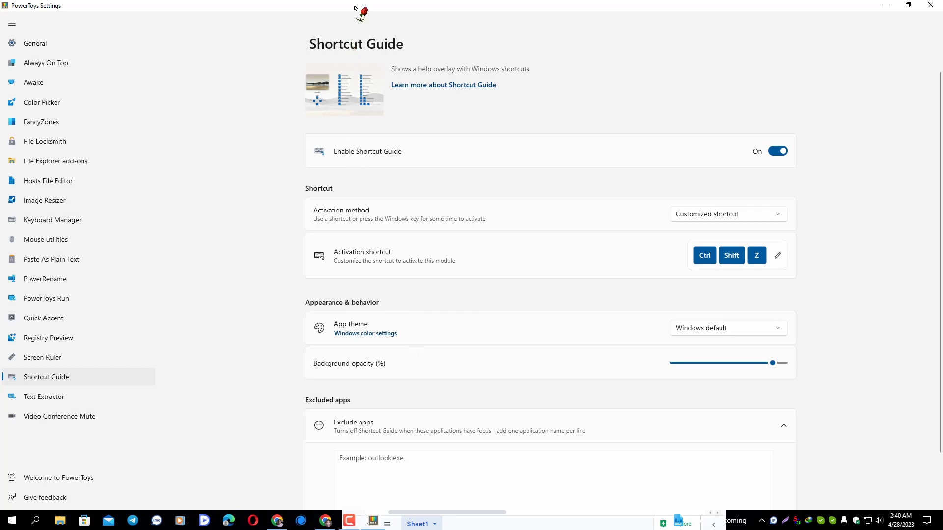
Close the PowerToys settings and move the spreadsheet window back beside the desktop icons.
{"action": "left_click_drag", "start_coordinate": [354, 8], "coordinate": [336, 33]}
{"action": "left_click", "coordinate": [673, 34]}
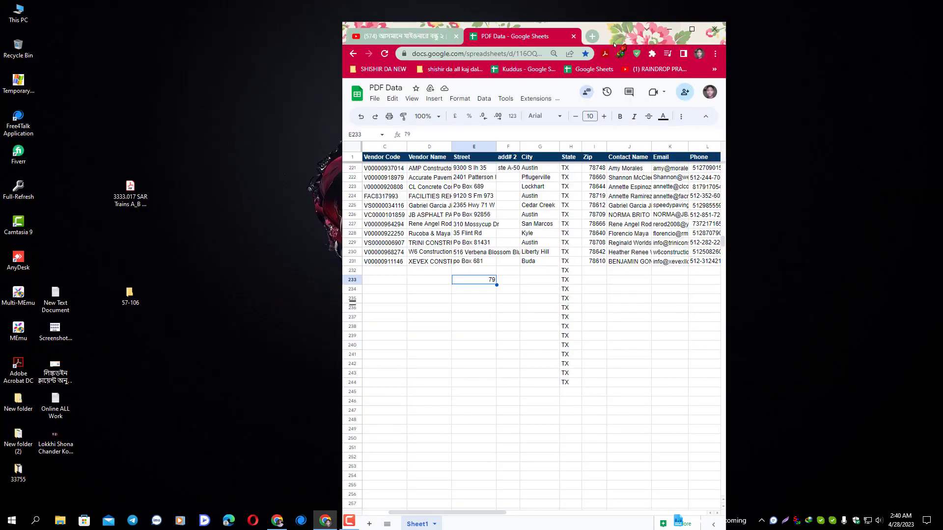
{"action": "left_click_drag", "start_coordinate": [647, 30], "coordinate": [352, 21]}
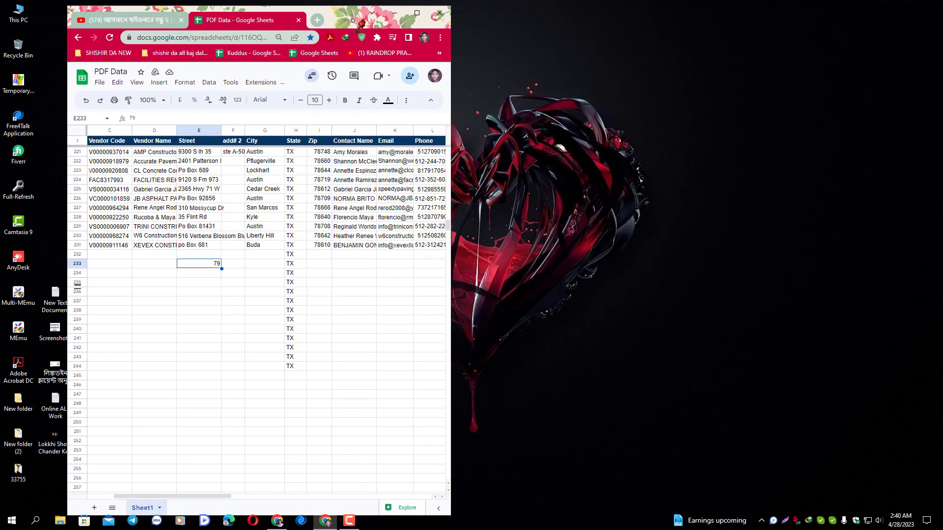
Open the SOFTWER (D:) drive in File Explorer and place its window beside the spreadsheet.
{"action": "double_click", "coordinate": [18, 14]}
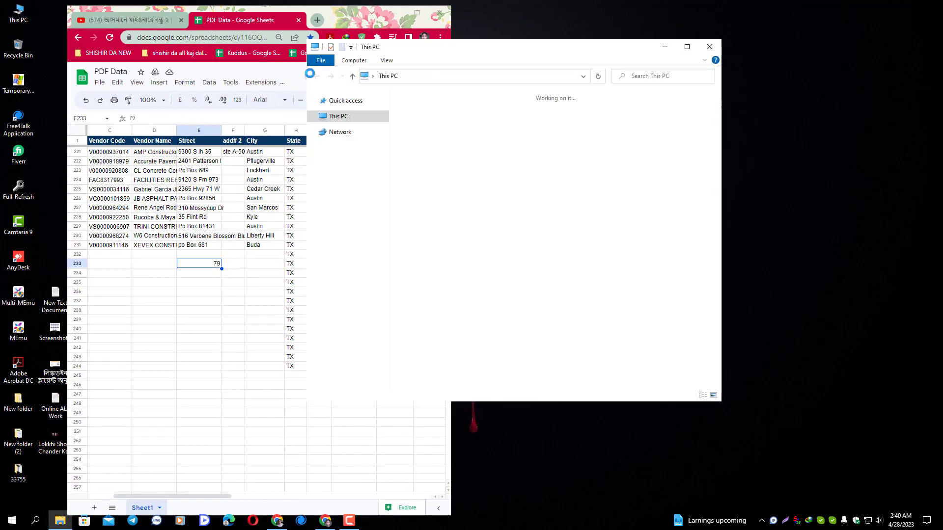
{"action": "double_click", "coordinate": [570, 138]}
{"action": "left_click_drag", "start_coordinate": [537, 51], "coordinate": [660, 46]}
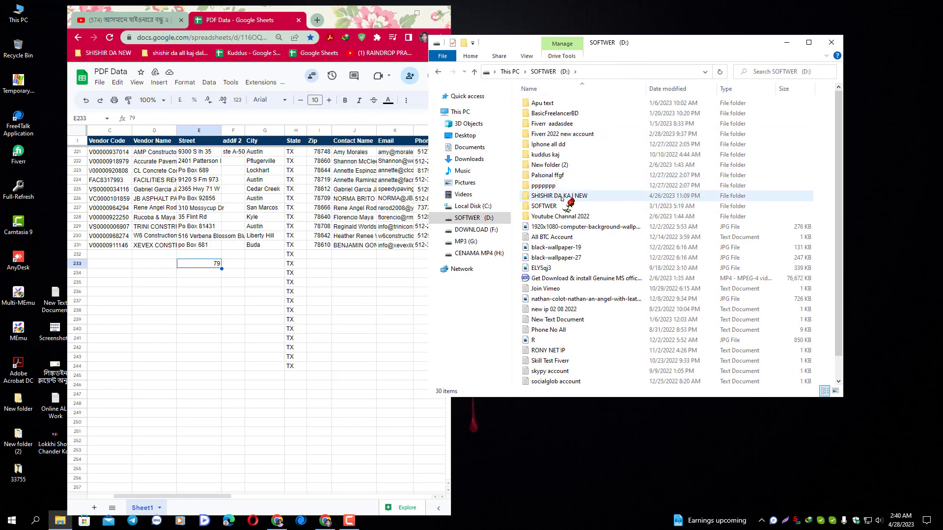
Open the 26-04-2023 folder inside the KAJ NEW work folder on the SOFTWER (D:) drive.
{"action": "double_click", "coordinate": [561, 196]}
{"action": "left_click", "coordinate": [550, 145]}
{"action": "double_click", "coordinate": [550, 145]}
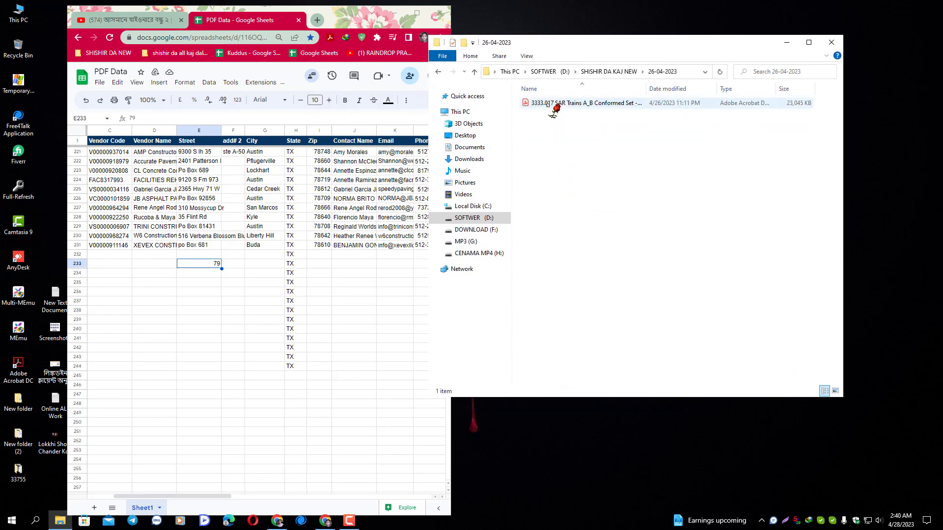
Change the app that opens the 3333.017 SAR Trains A_B Conformed Set PDF to Google Chrome in its file properties.
{"action": "right_click", "coordinate": [547, 103]}
{"action": "left_click", "coordinate": [577, 390]}
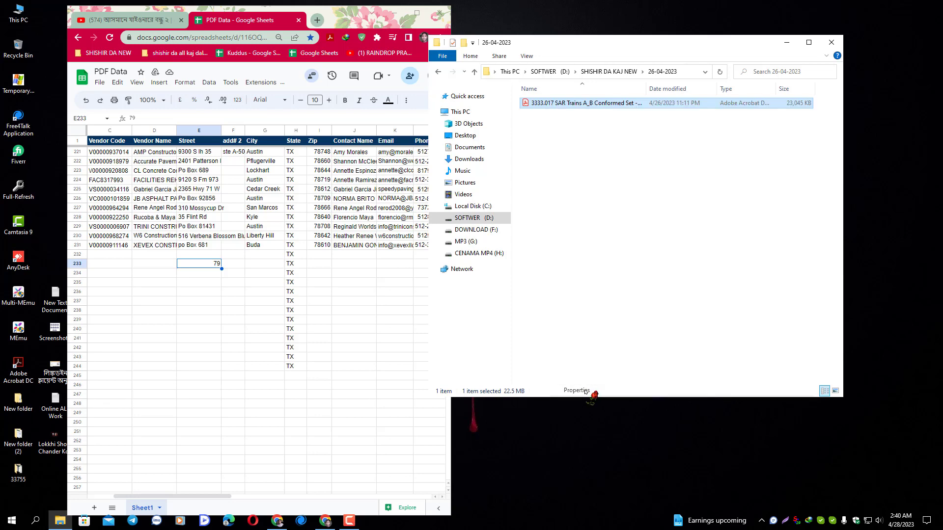
{"action": "left_click", "coordinate": [684, 181]}
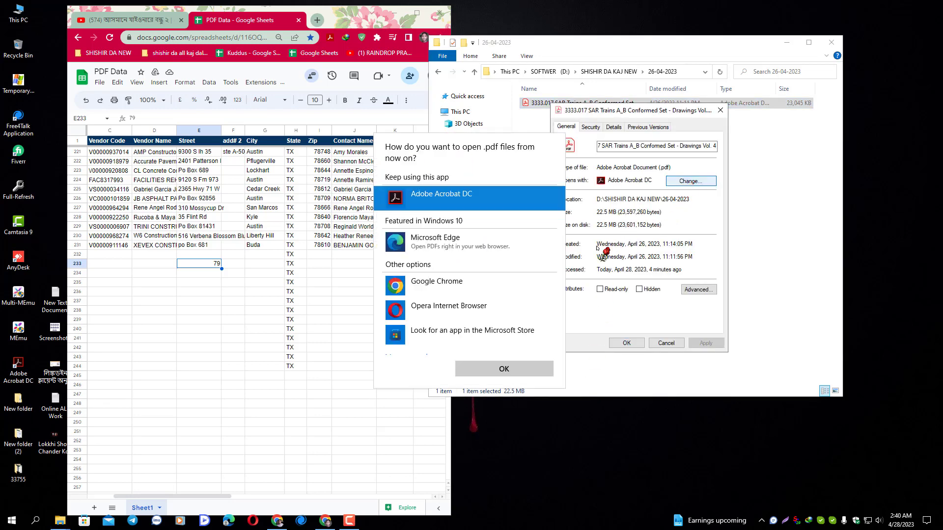
{"action": "left_click", "coordinate": [425, 286]}
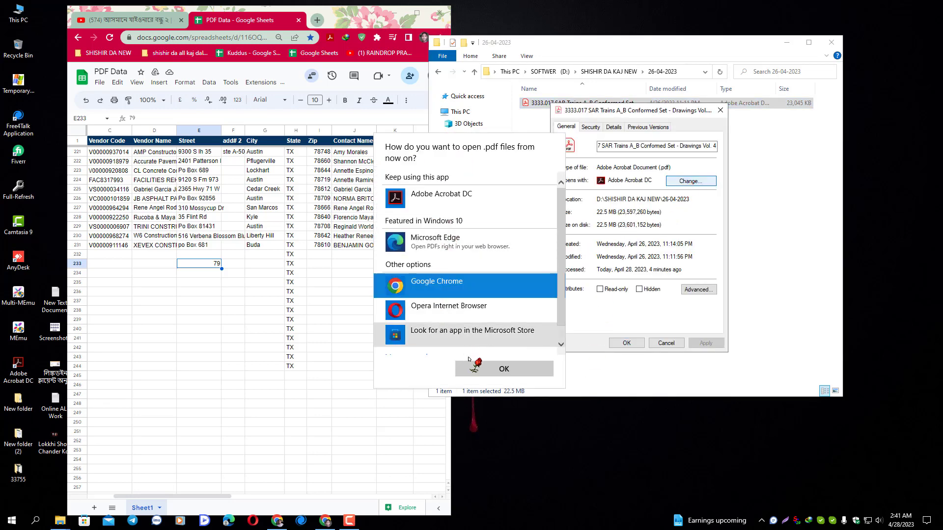
{"action": "left_click", "coordinate": [506, 370]}
{"action": "left_click", "coordinate": [702, 343]}
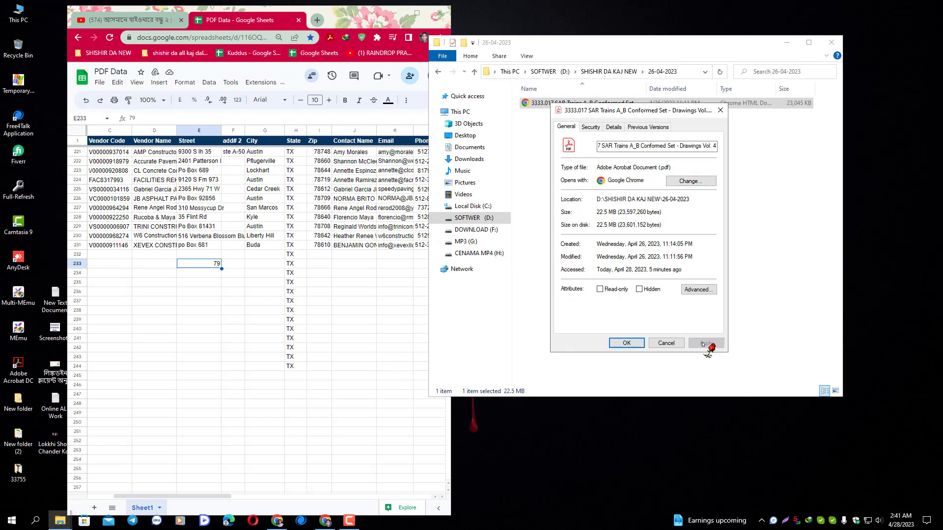
{"action": "left_click", "coordinate": [626, 342]}
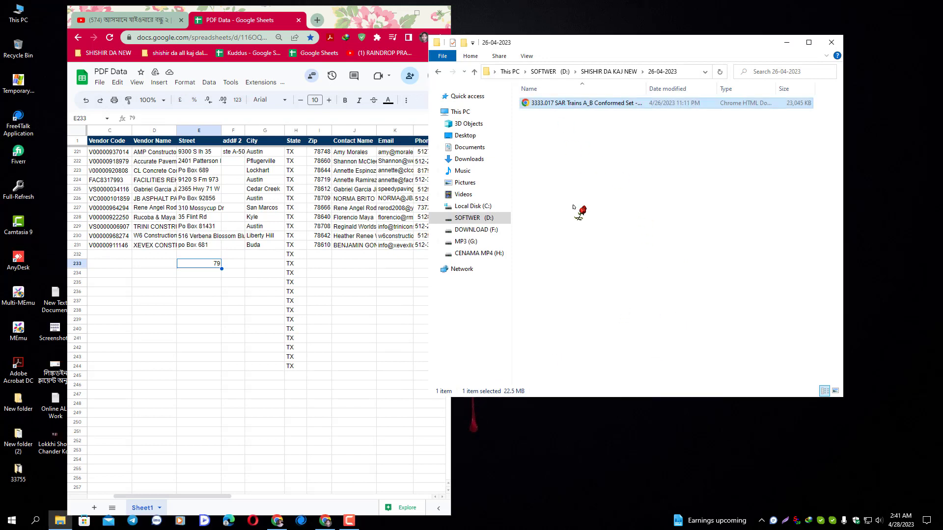
Open the PDF in Chrome, close the folder window and detach the PDF tab into its own window.
{"action": "key", "text": "Return"}
{"action": "left_click", "coordinate": [831, 43]}
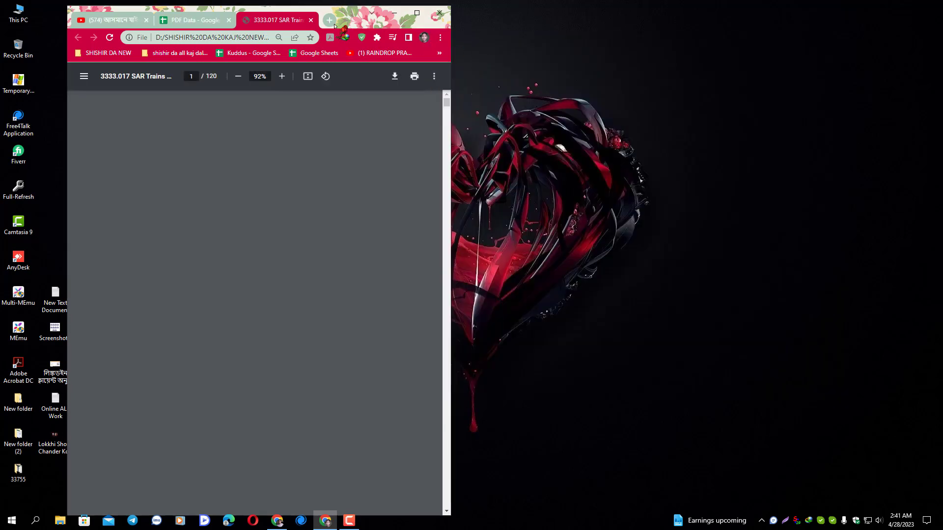
{"action": "left_click_drag", "start_coordinate": [278, 20], "coordinate": [613, 44]}
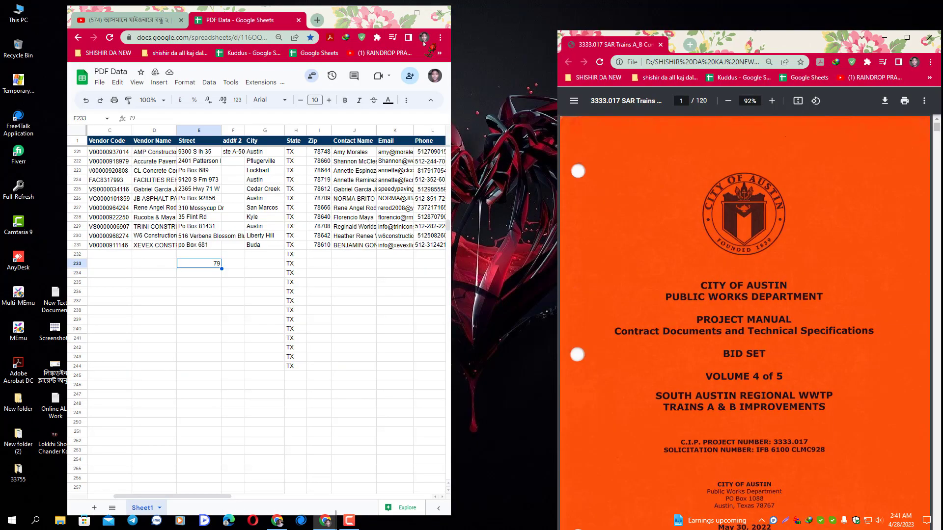
Arrange the PDF Data spreadsheet and the PDF side by side, each filling about half of the screen.
{"action": "left_click_drag", "start_coordinate": [344, 20], "coordinate": [275, 17]}
{"action": "left_click_drag", "start_coordinate": [813, 48], "coordinate": [942, 64]}
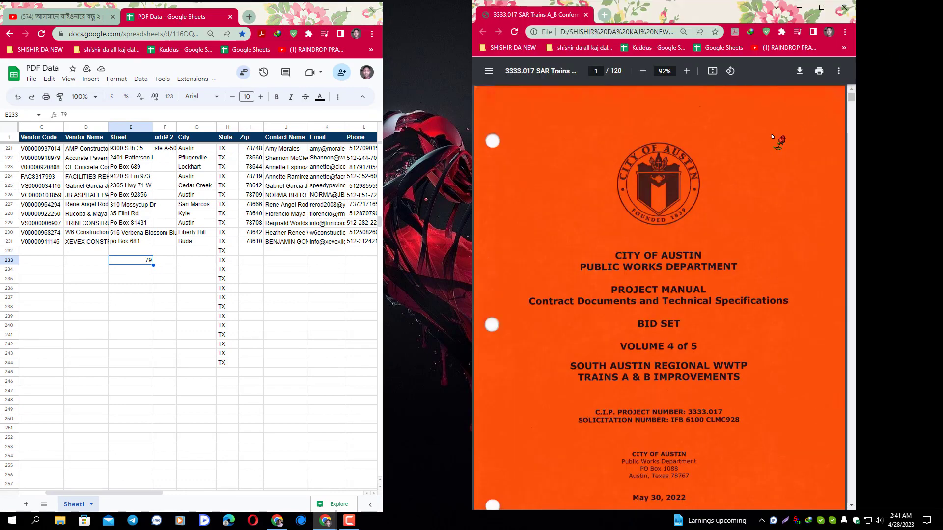
{"action": "left_click", "coordinate": [191, 155]}
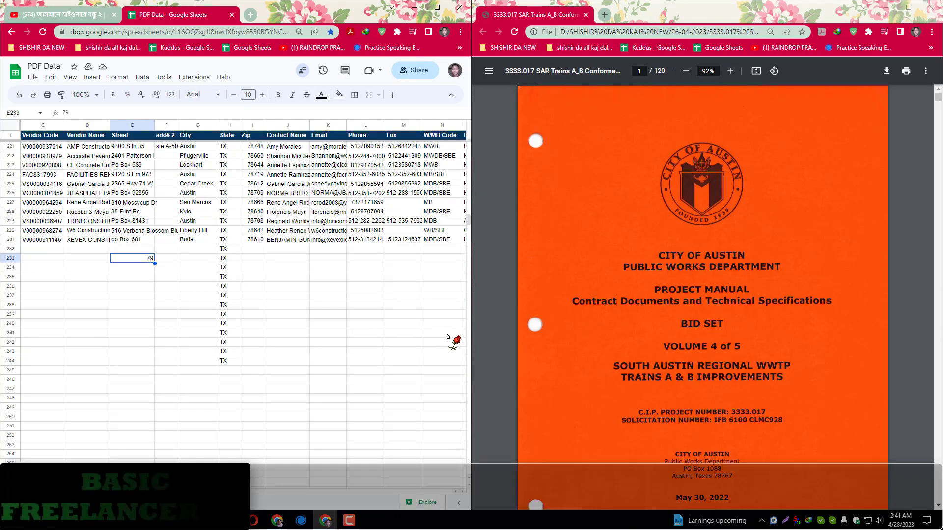
{"action": "left_click_drag", "start_coordinate": [470, 360], "coordinate": [458, 352]}
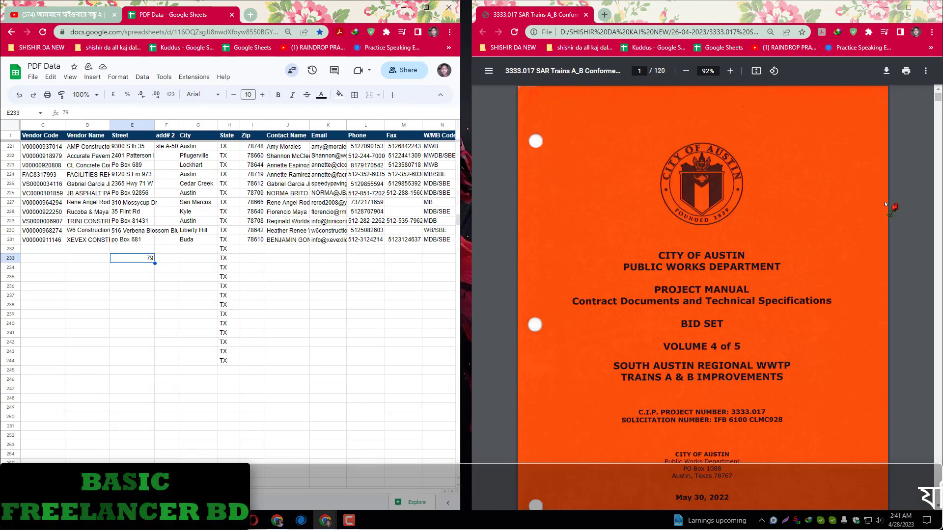
Go to page 79 of the PDF and rotate the pages until the Subcontract Vendor List reads upright.
{"action": "left_click_drag", "start_coordinate": [938, 100], "coordinate": [937, 360]}
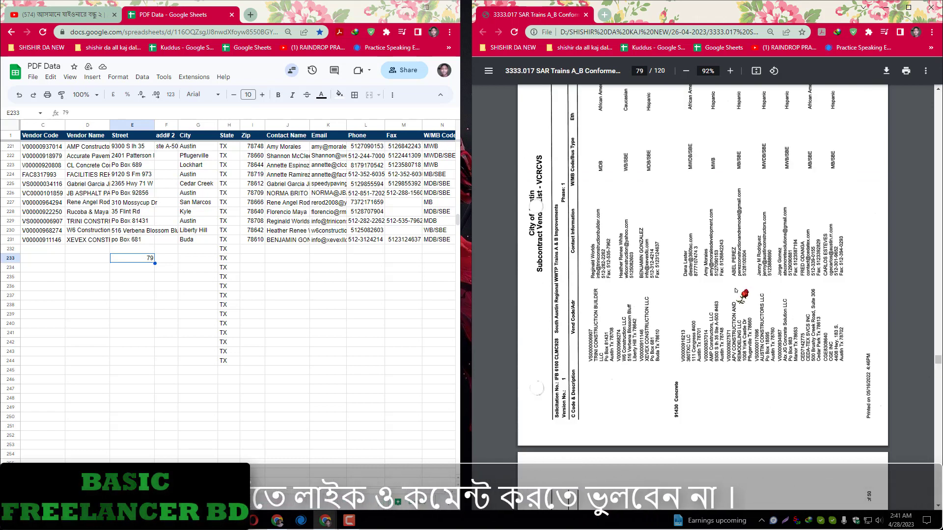
{"action": "scroll", "coordinate": [739, 275], "scroll_direction": "up", "scroll_amount": 1}
{"action": "left_click", "coordinate": [773, 71]}
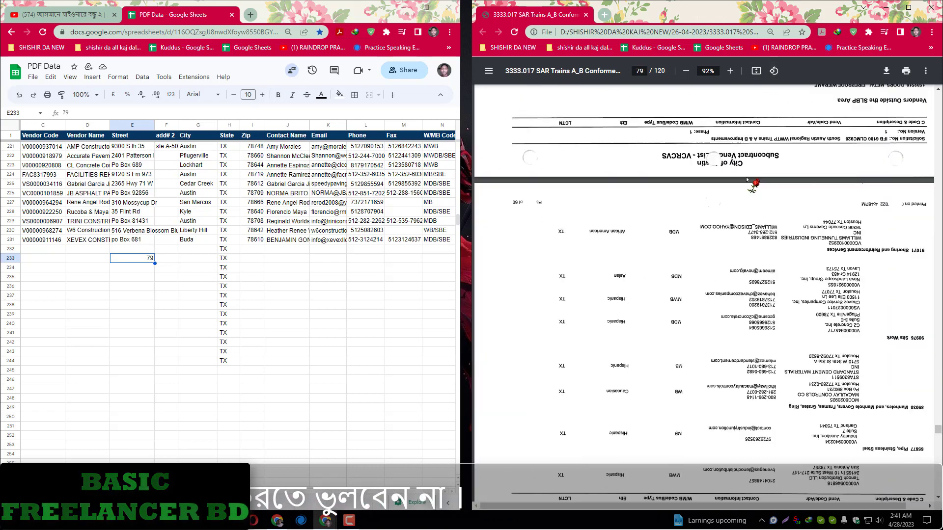
{"action": "left_click", "coordinate": [773, 72]}
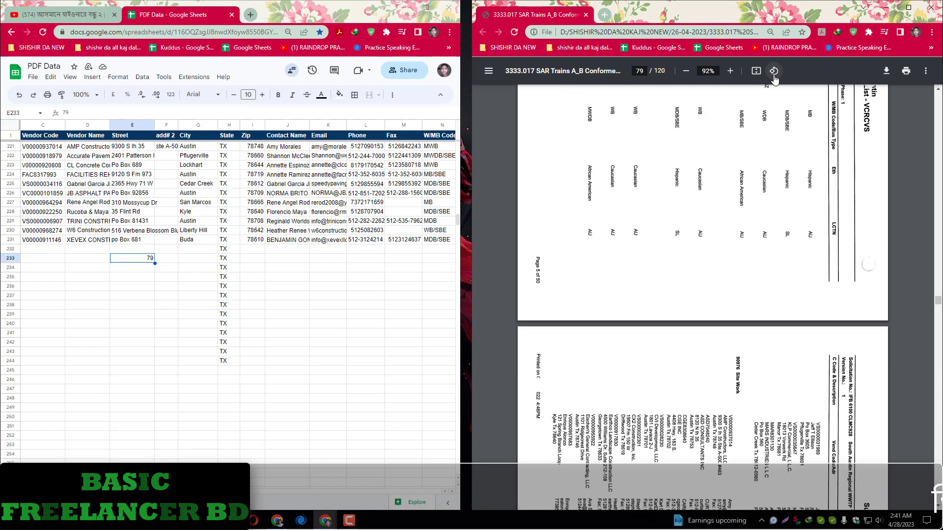
{"action": "left_click", "coordinate": [773, 74]}
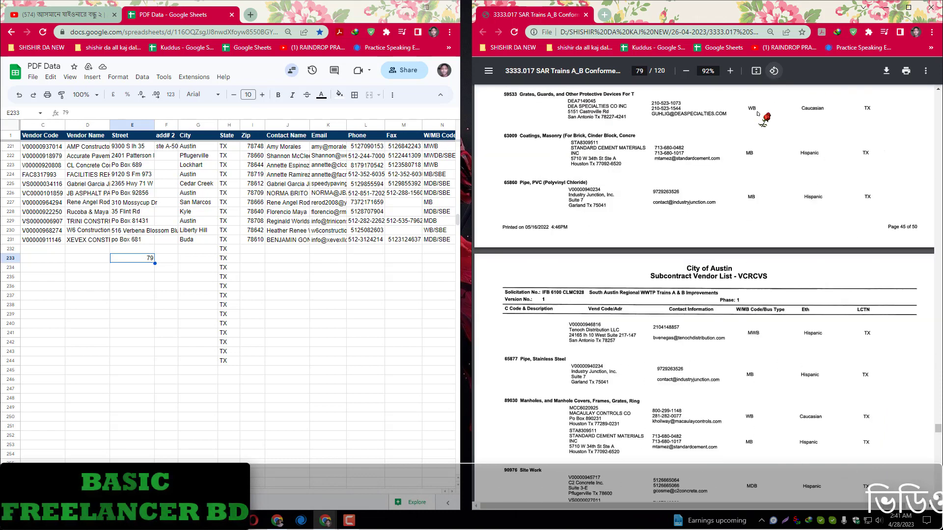
{"action": "scroll", "coordinate": [685, 266], "scroll_direction": "down", "scroll_amount": 3}
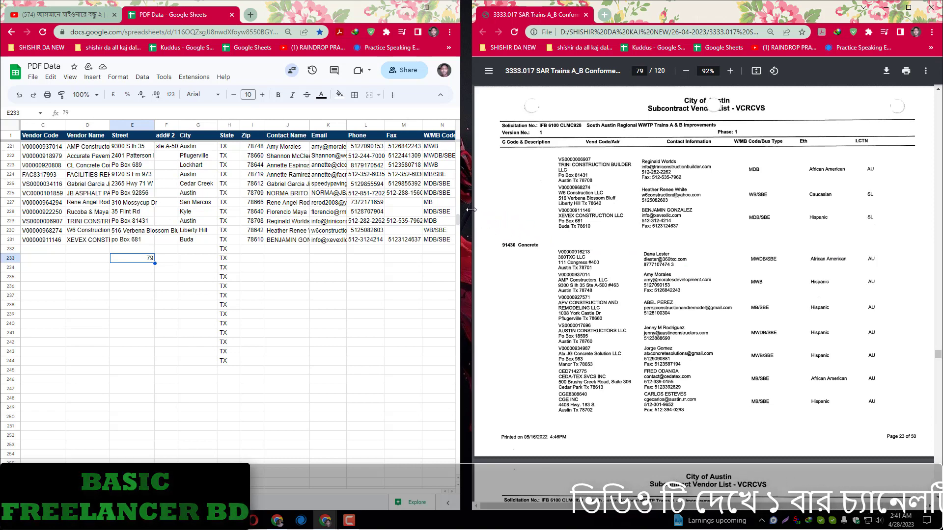
Widen the PDF window up to the spreadsheet and zoom to 145%, with the 91430 Concrete vendor entries in view.
{"action": "left_click_drag", "start_coordinate": [464, 211], "coordinate": [456, 212]}
{"action": "scroll", "coordinate": [687, 269], "scroll_direction": "up", "scroll_amount": 5}
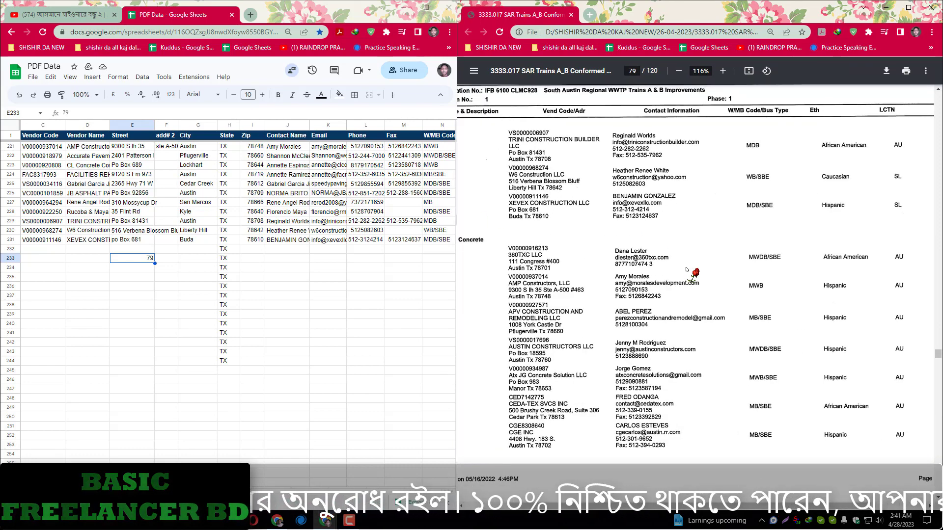
{"action": "scroll", "coordinate": [686, 269], "scroll_direction": "up", "scroll_amount": 1}
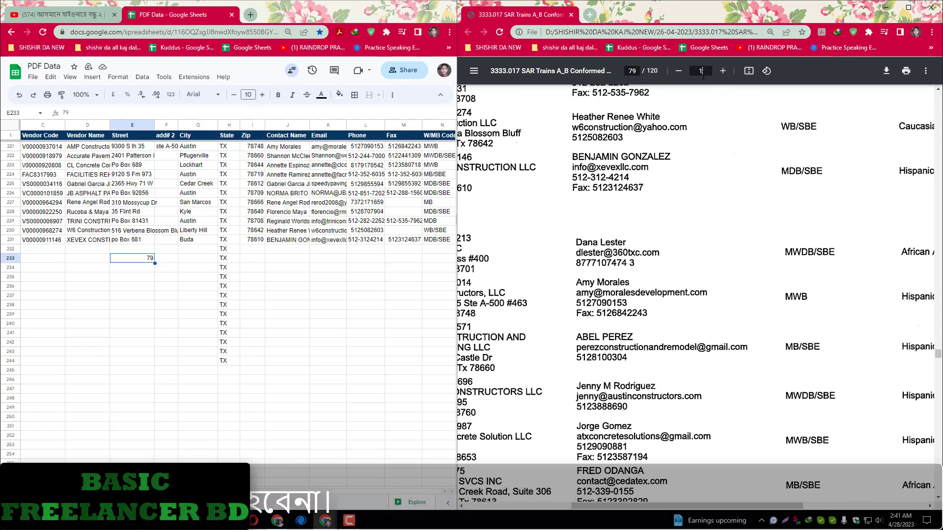
{"action": "type", "text": "14"}
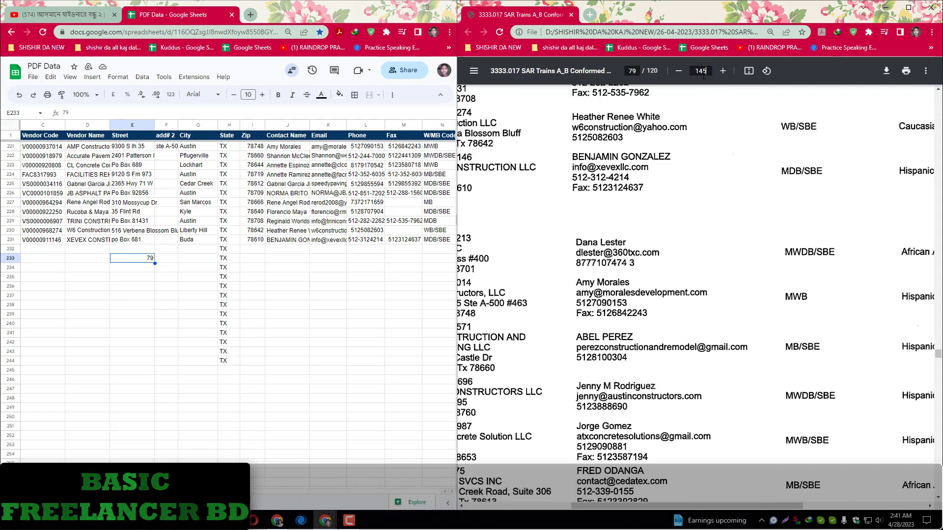
{"action": "type", "text": "5"}
{"action": "key", "text": "Return"}
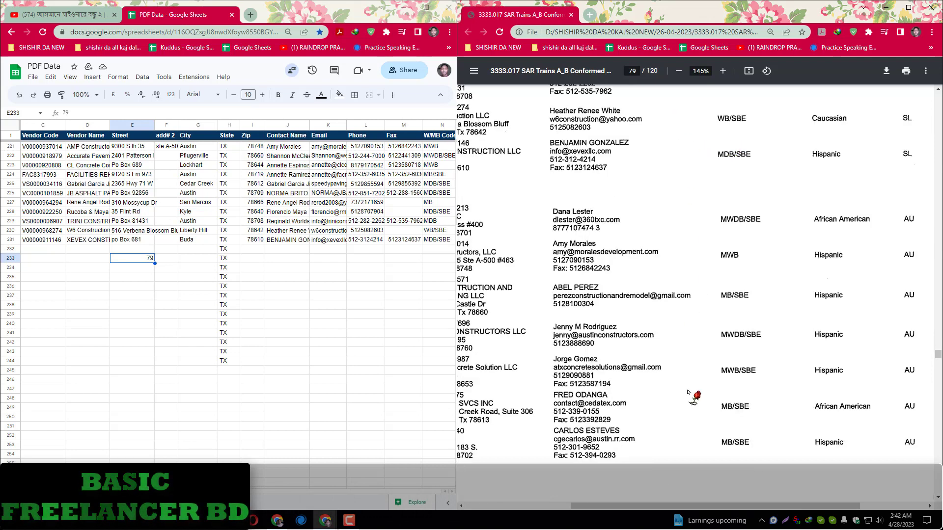
{"action": "left_click_drag", "start_coordinate": [618, 509], "coordinate": [524, 512]}
{"action": "scroll", "coordinate": [563, 307], "scroll_direction": "up", "scroll_amount": 1}
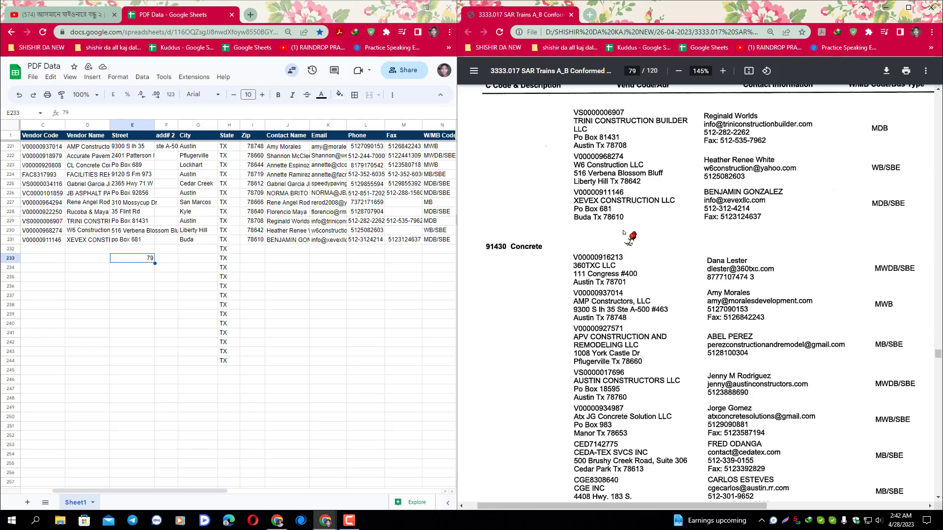
{"action": "scroll", "coordinate": [623, 232], "scroll_direction": "down", "scroll_amount": 1}
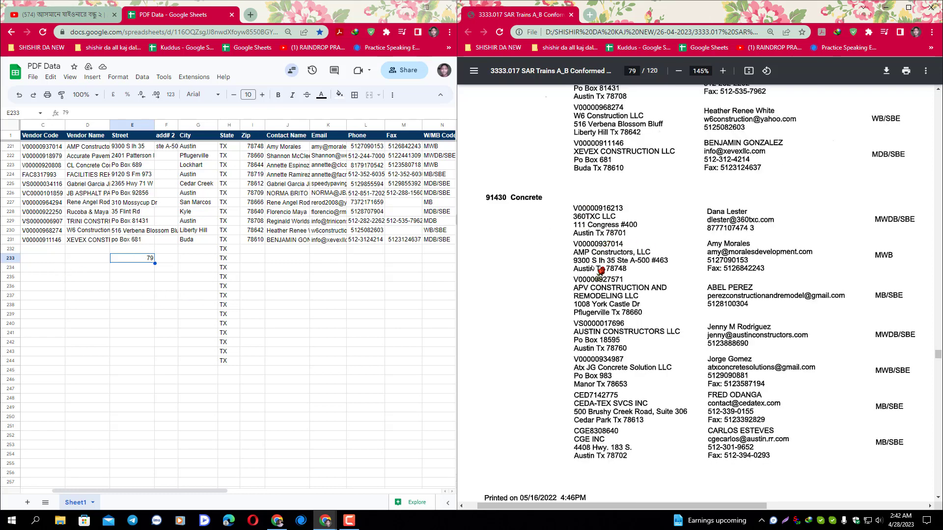
Capture the heading "91430 Concrete" from the PDF with the text extractor and paste it into cell A232.
{"action": "key", "text": "F10"}
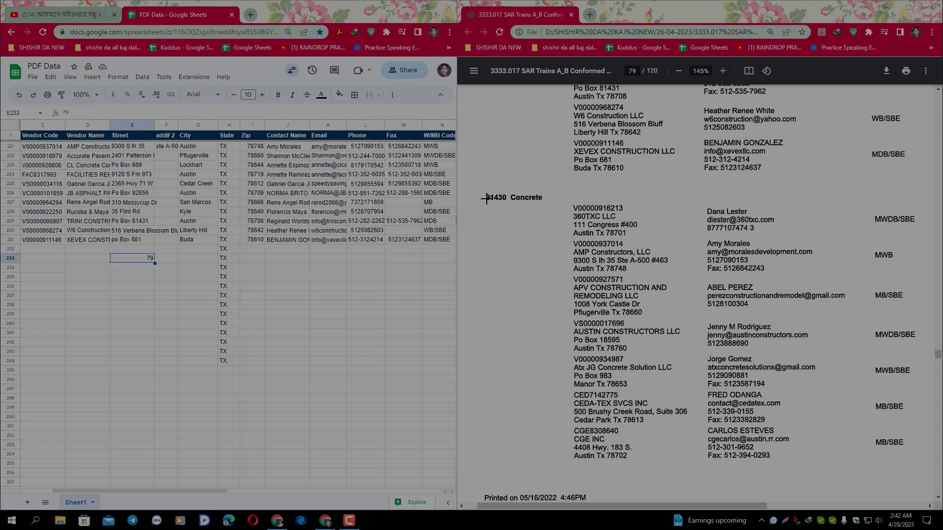
{"action": "left_click_drag", "start_coordinate": [477, 184], "coordinate": [557, 212]}
{"action": "left_click", "coordinate": [48, 251]}
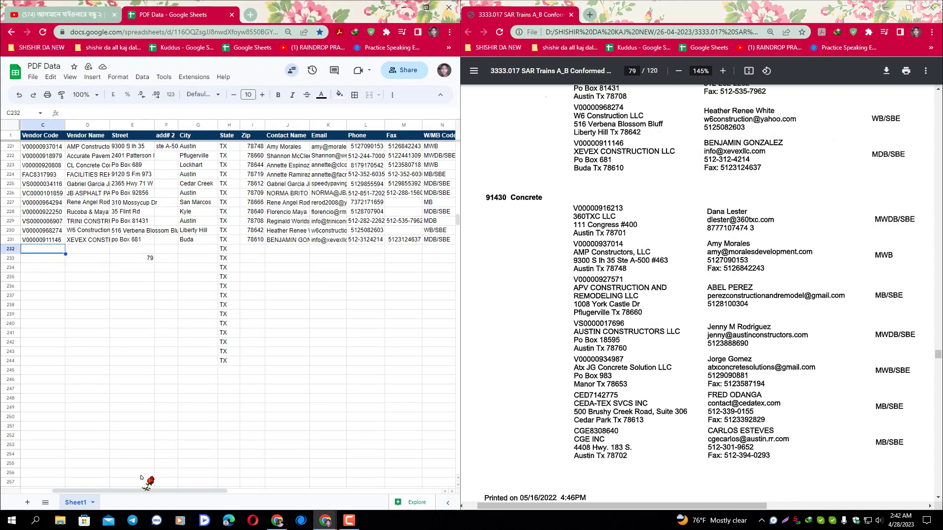
{"action": "left_click_drag", "start_coordinate": [141, 491], "coordinate": [109, 496]}
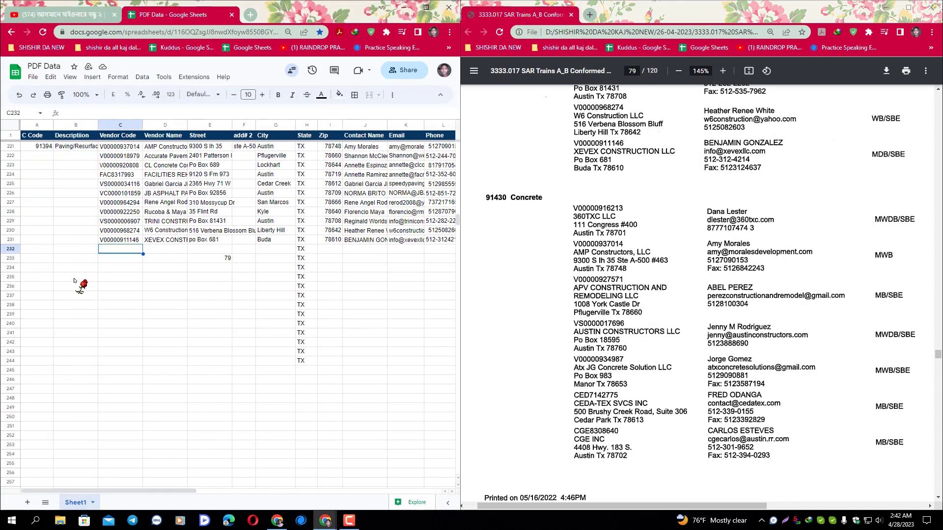
{"action": "left_click", "coordinate": [42, 252]}
{"action": "type", "text": "91430 Concrete"}
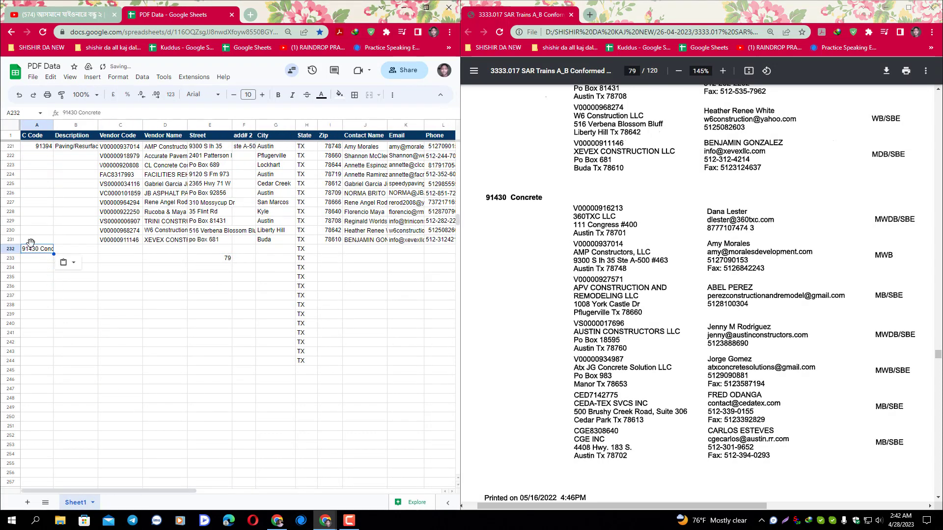
Split the pasted heading so that A232 holds 91430 and Description cell B232 holds Concrete.
{"action": "double_click", "coordinate": [87, 112]}
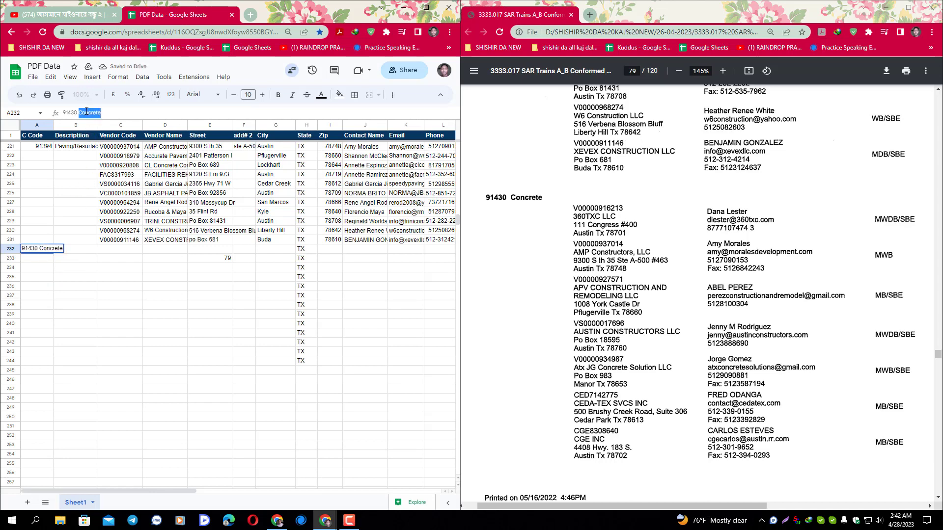
{"action": "key", "text": "BackSpace"}
{"action": "key", "text": "Tab"}
{"action": "type", "text": "Concrete"}
{"action": "key", "text": "Tab"}
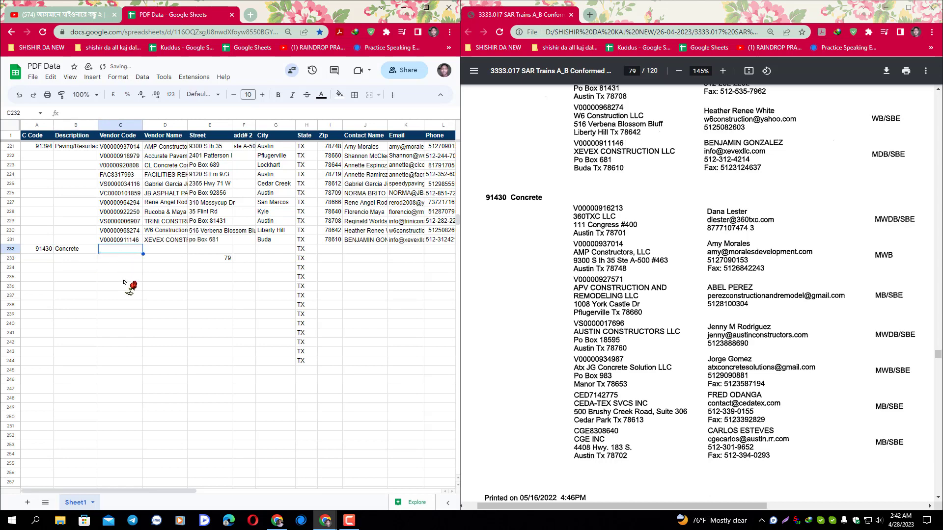
Extract the 360TXC LLC code and address block from the PDF, paste it at C232 and move the company name into D232.
{"action": "scroll", "coordinate": [154, 285], "scroll_direction": "down", "scroll_amount": 3}
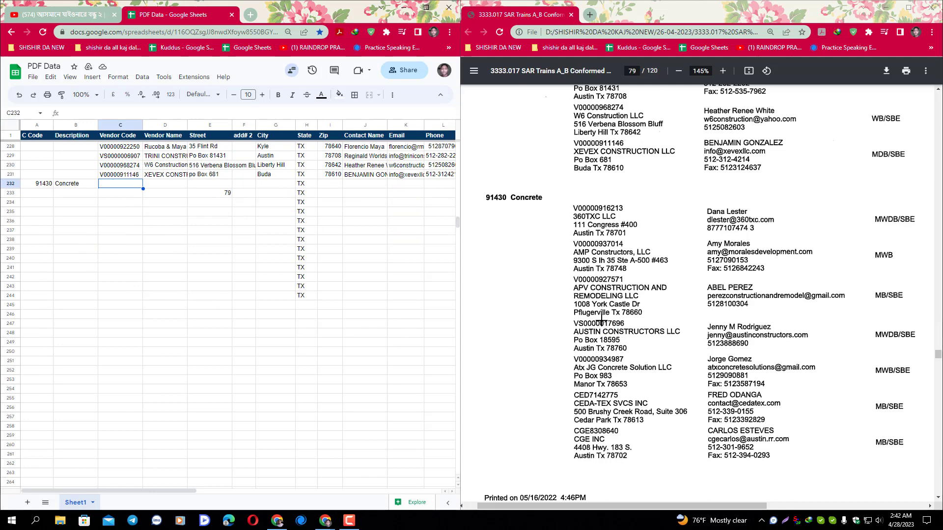
{"action": "key", "text": "super+shift+s"}
{"action": "left_click_drag", "start_coordinate": [566, 201], "coordinate": [667, 238]}
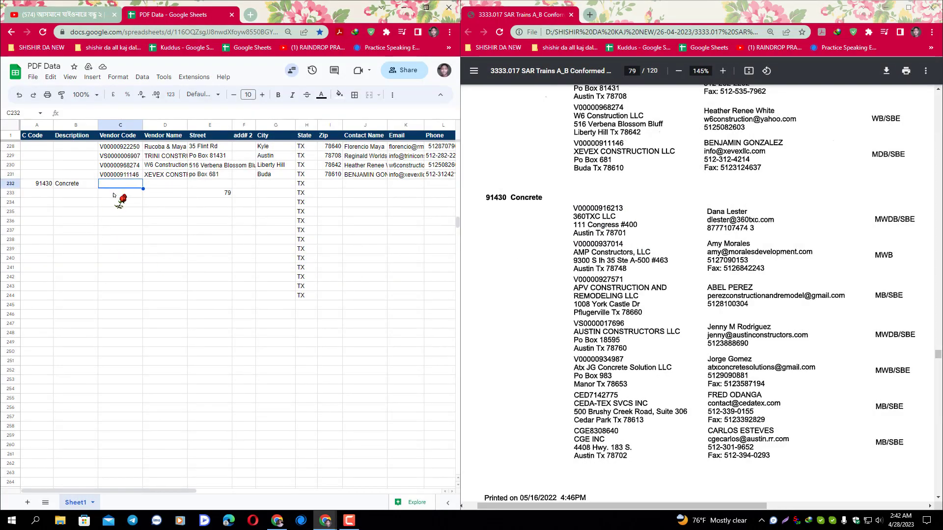
{"action": "key", "text": "ctrl+v"}
{"action": "left_click", "coordinate": [114, 194]}
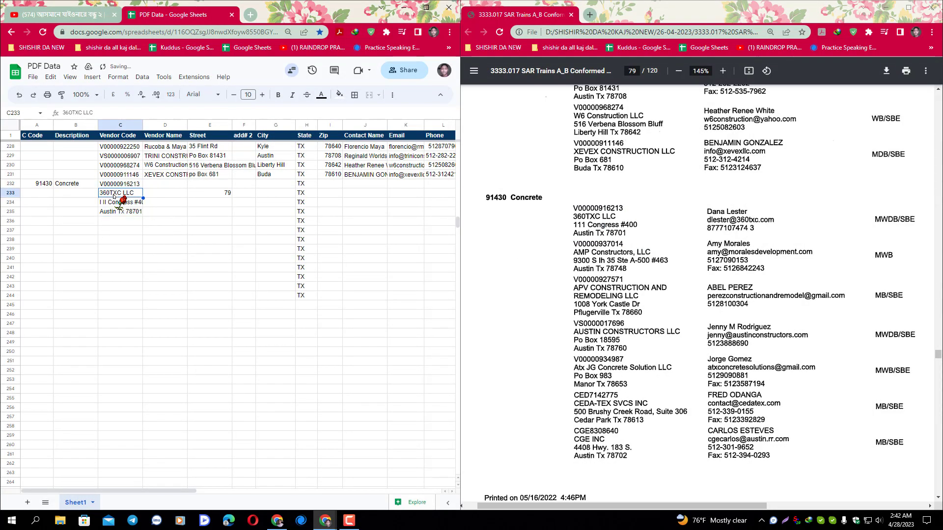
{"action": "left_click_drag", "start_coordinate": [114, 195], "coordinate": [159, 186]}
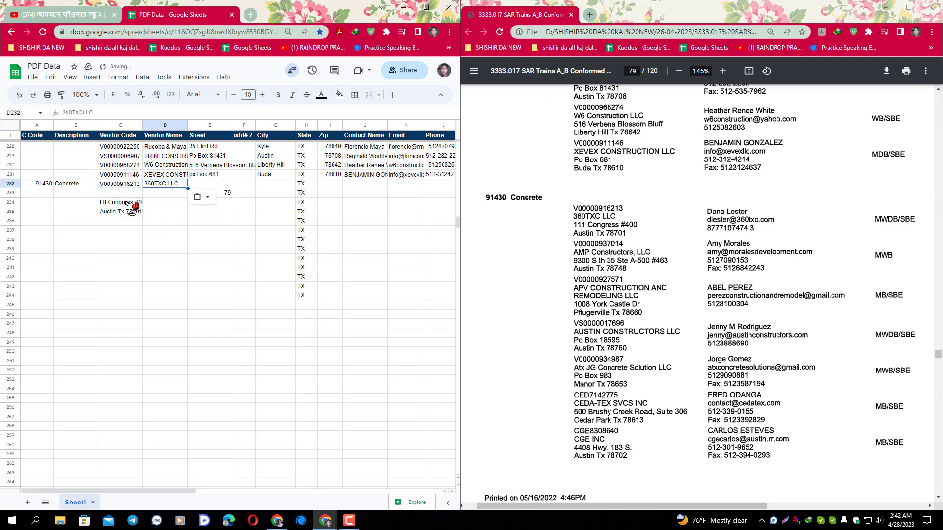
Move the street line from C234 into Street cell E232 and correct its misread street number to match the PDF.
{"action": "left_click", "coordinate": [125, 204]}
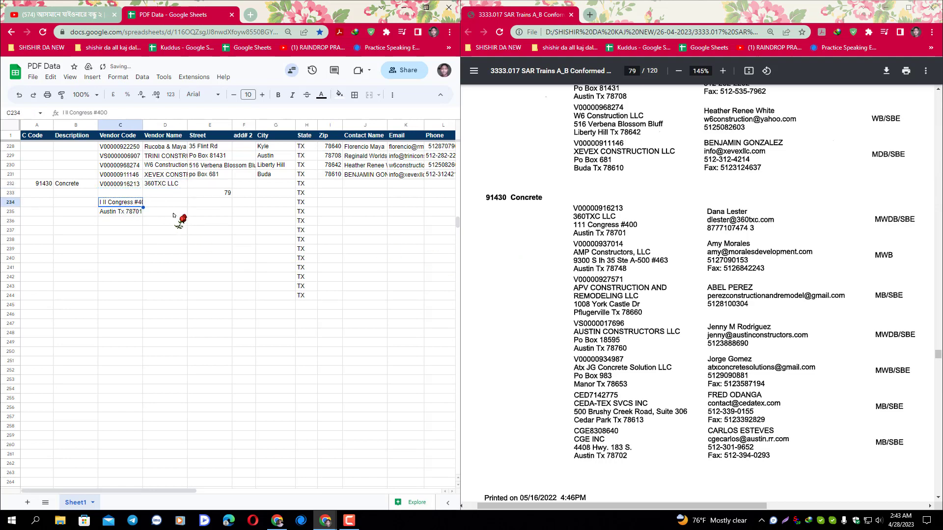
{"action": "key", "text": "ctrl+x"}
{"action": "left_click", "coordinate": [195, 185]}
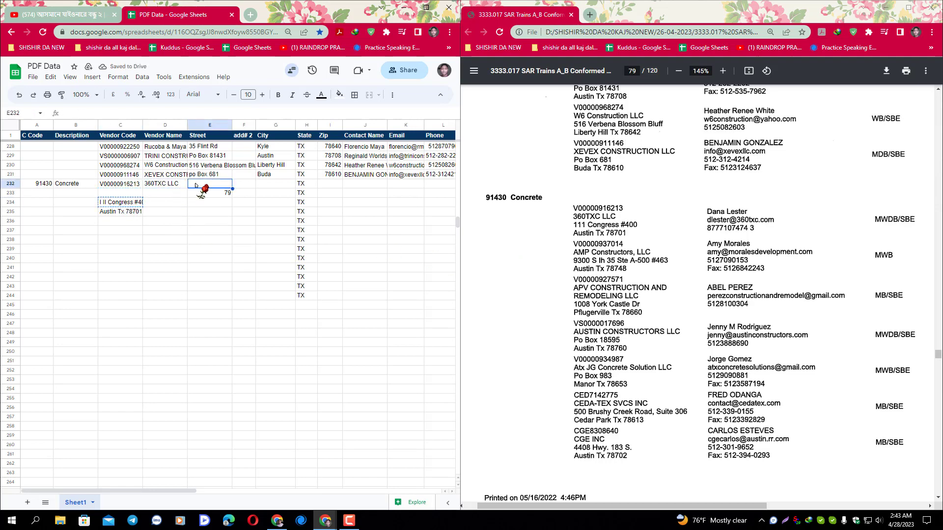
{"action": "key", "text": "ctrl+v"}
{"action": "left_click_drag", "start_coordinate": [71, 113], "coordinate": [63, 114]}
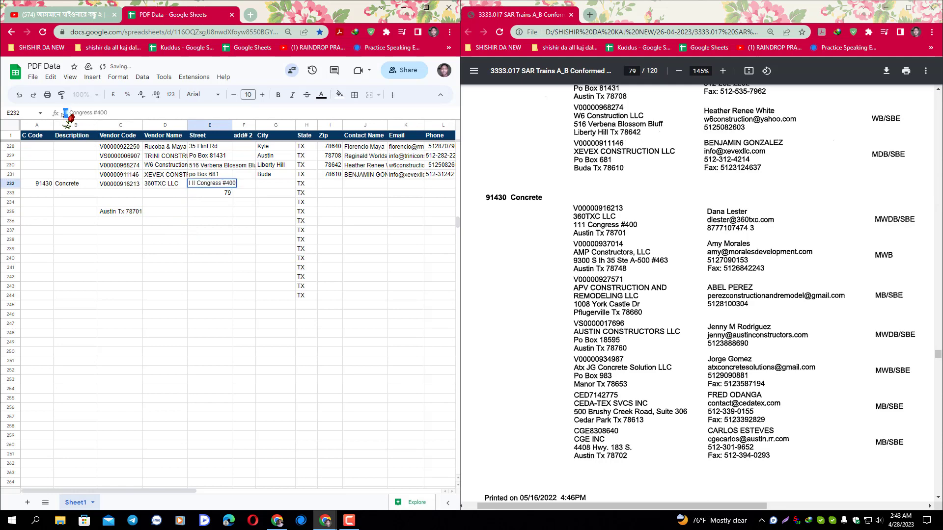
{"action": "type", "text": "11"}
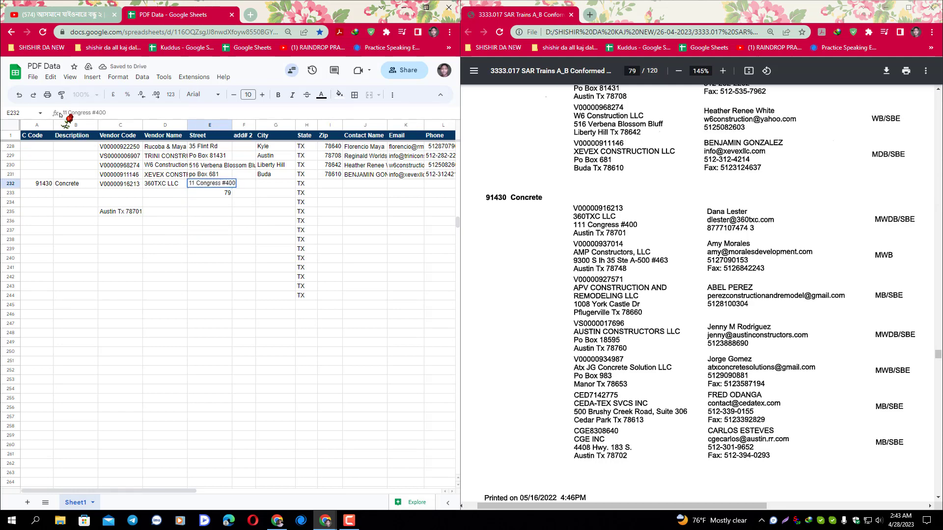
{"action": "type", "text": "1"}
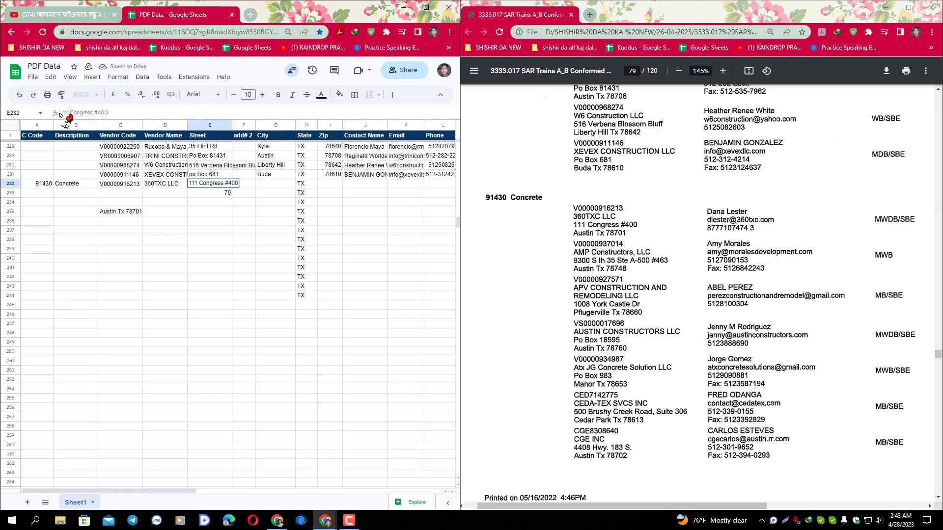
Cut the city name Austin out of the address line in C235 and place it in City cell G232.
{"action": "left_click", "coordinate": [113, 211]}
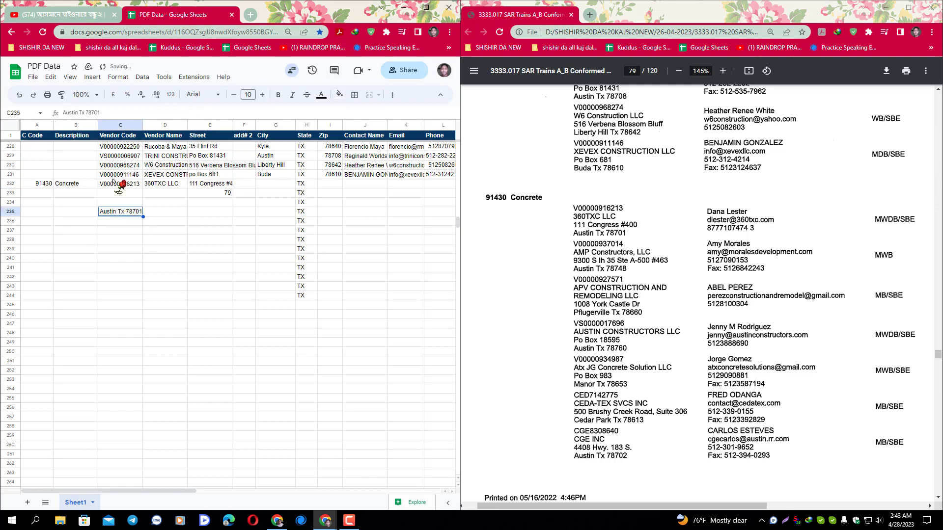
{"action": "double_click", "coordinate": [73, 113]}
{"action": "key", "text": "BackSpace"}
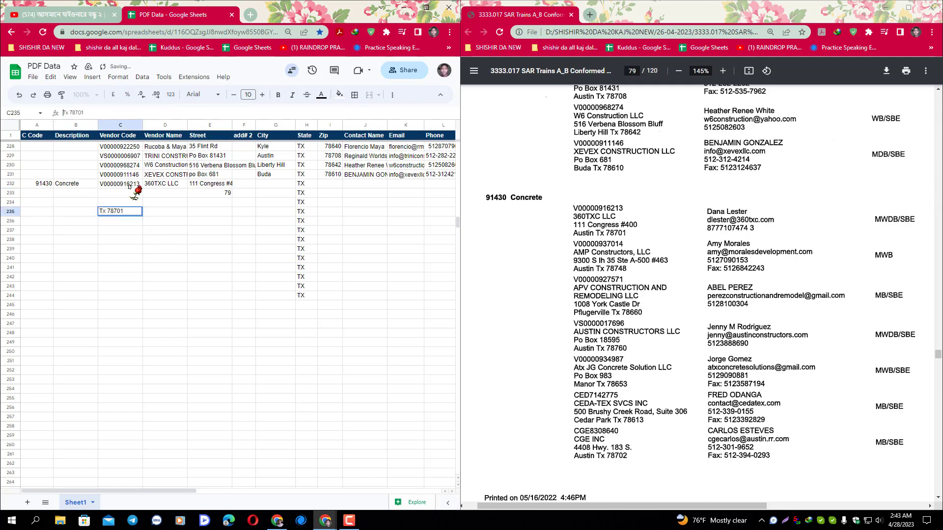
{"action": "left_click", "coordinate": [248, 187]}
{"action": "double_click", "coordinate": [260, 187]}
{"action": "key", "text": "ctrl+v"}
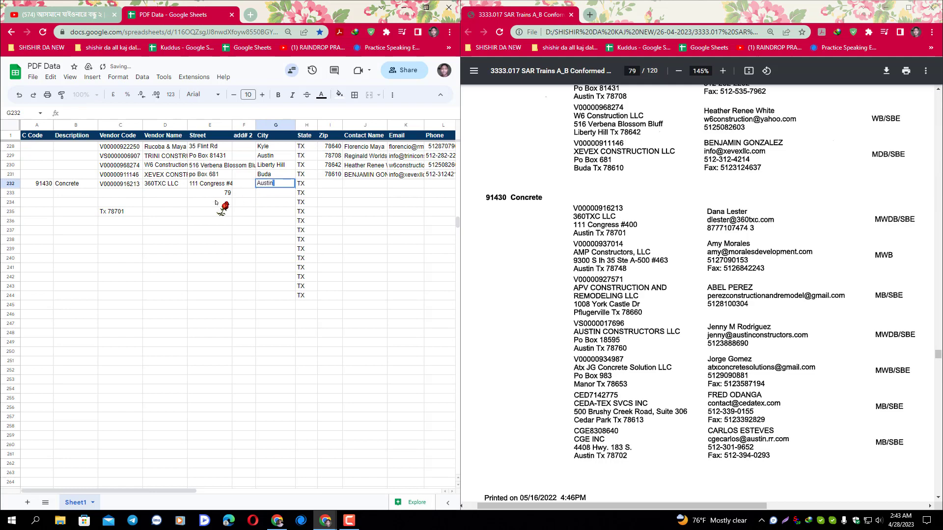
Cut the zip code out of the remaining text in C235 and place it in Zip cell I232.
{"action": "left_click", "coordinate": [113, 214]}
{"action": "double_click", "coordinate": [72, 113]}
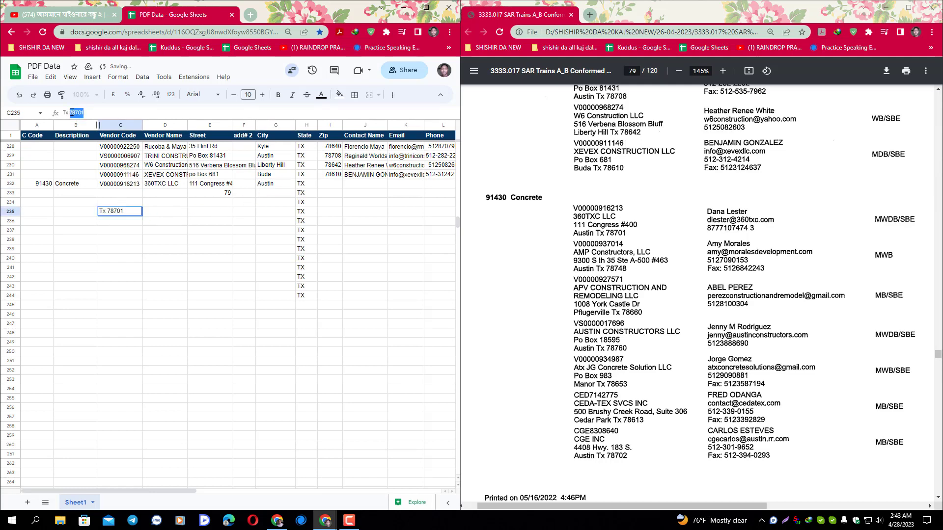
{"action": "key", "text": "ctrl+x"}
{"action": "double_click", "coordinate": [336, 184]}
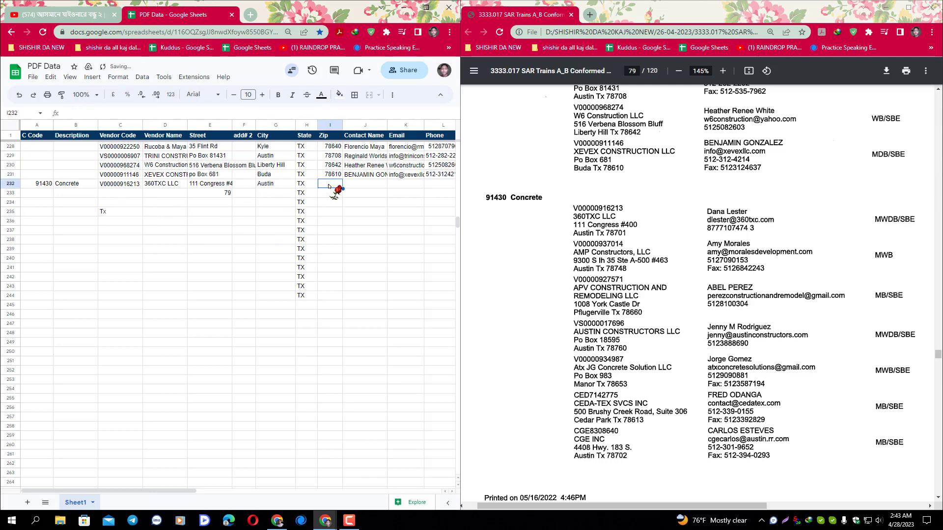
{"action": "key", "text": "ctrl+v"}
{"action": "key", "text": "Tab"}
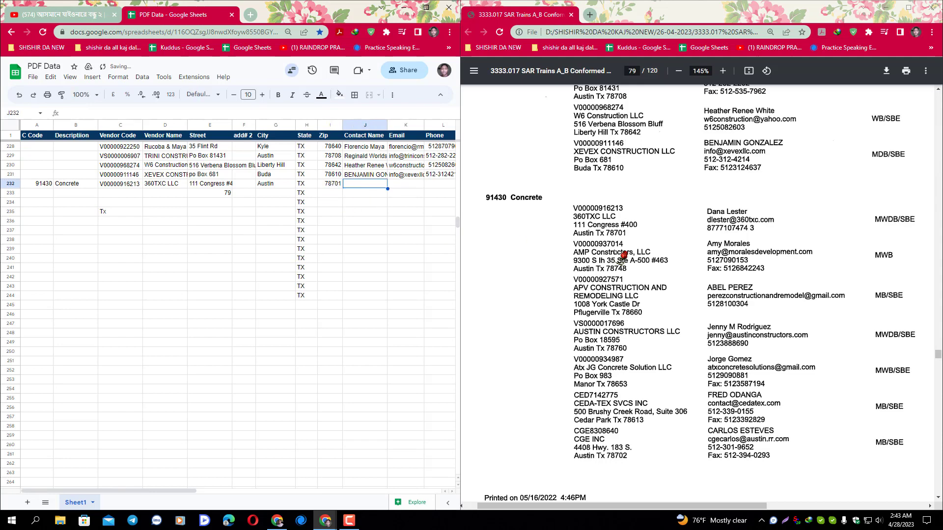
Extract the 360TXC LLC contact block from the PDF, paste it at J232 and move the email into K232.
{"action": "key", "text": "super+shift+s"}
{"action": "left_click_drag", "start_coordinate": [702, 201], "coordinate": [790, 236]}
{"action": "key", "text": "ctrl+v"}
{"action": "left_click", "coordinate": [363, 194]}
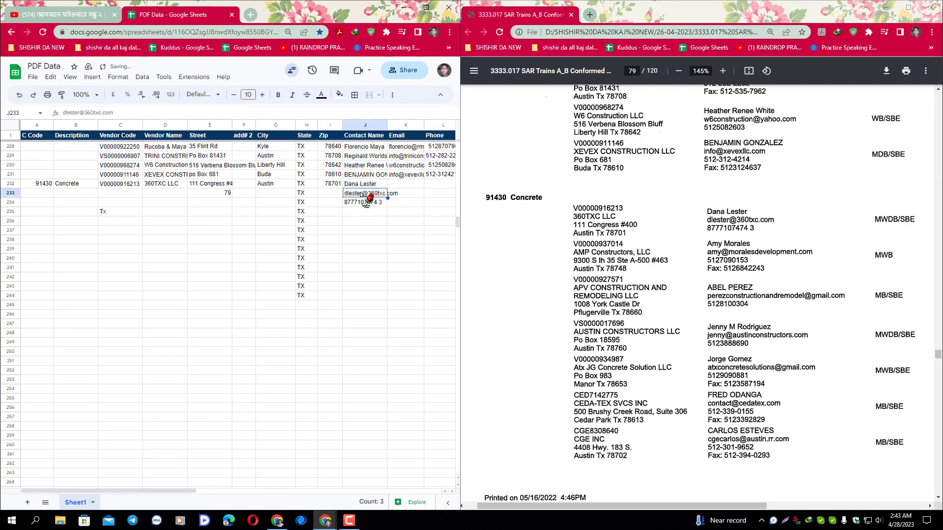
{"action": "left_click", "coordinate": [403, 186]}
{"action": "key", "text": "ctrl+v"}
Move the phone number from J234 into Phone cell L232 and clear the leftover text in C234:C236.
{"action": "left_click", "coordinate": [376, 203]}
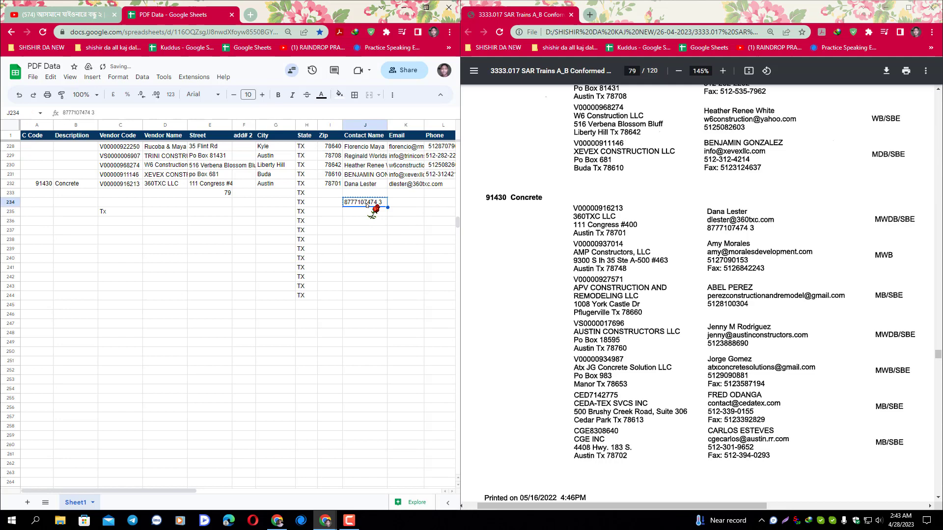
{"action": "left_click", "coordinate": [436, 185]}
{"action": "key", "text": "ctrl+v"}
{"action": "left_click_drag", "start_coordinate": [118, 202], "coordinate": [113, 220]}
{"action": "key", "text": "Delete"}
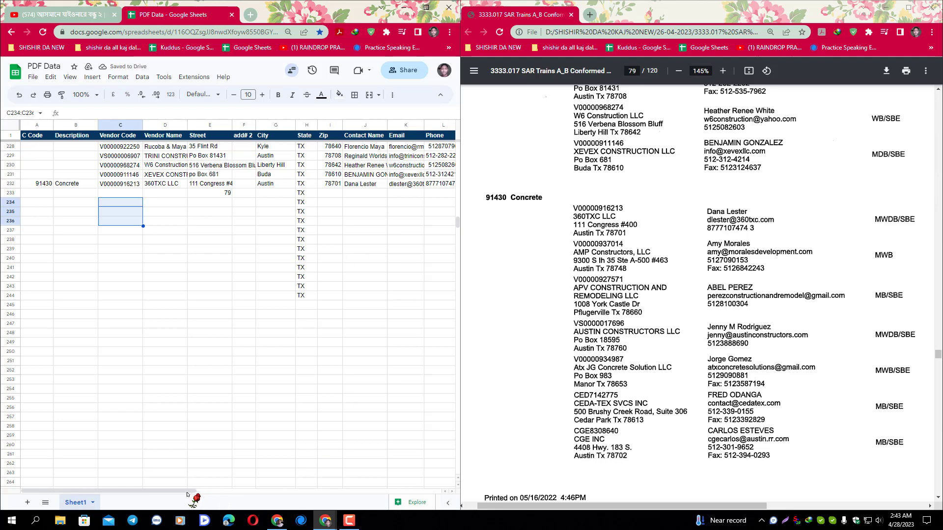
Extract the certification codes of the seven Concrete vendors from the PDF and paste them into W/MB Code cells N232:N238.
{"action": "left_click_drag", "start_coordinate": [174, 493], "coordinate": [288, 483]}
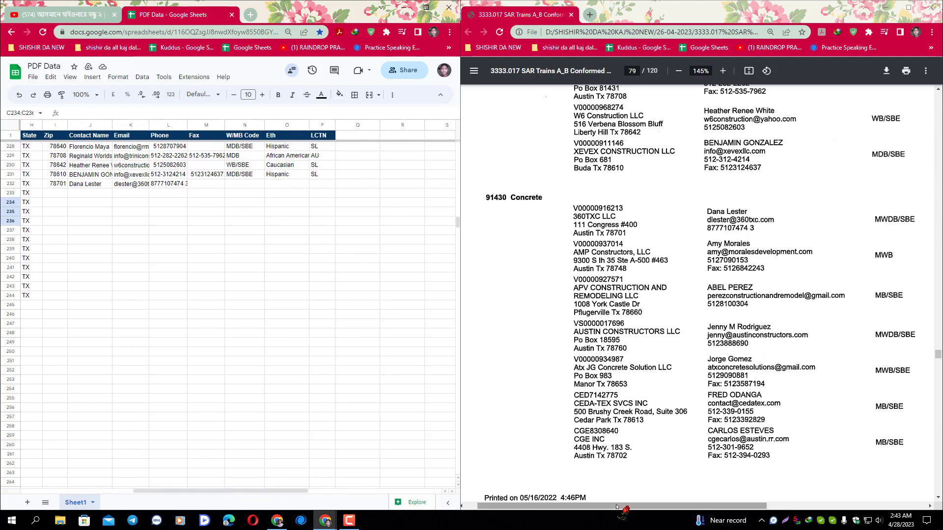
{"action": "left_click_drag", "start_coordinate": [620, 505], "coordinate": [638, 492]}
{"action": "scroll", "coordinate": [613, 372], "scroll_direction": "down", "scroll_amount": 1}
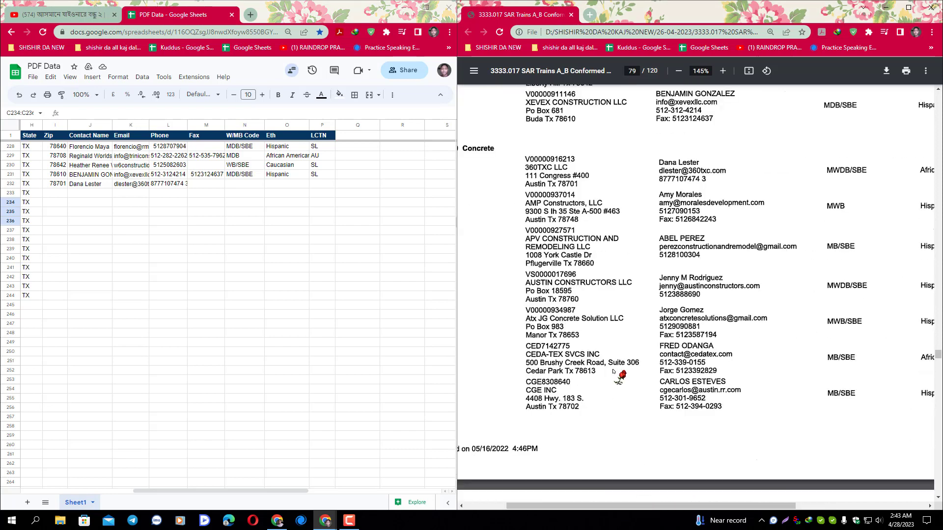
{"action": "scroll", "coordinate": [613, 371], "scroll_direction": "down", "scroll_amount": 1}
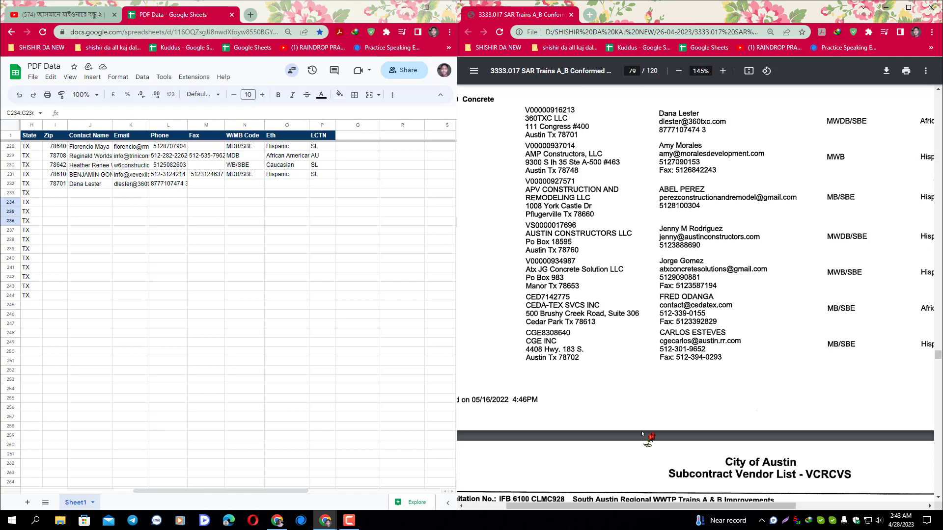
{"action": "left_click_drag", "start_coordinate": [580, 497], "coordinate": [672, 495]}
{"action": "key", "text": "super+shift+s"}
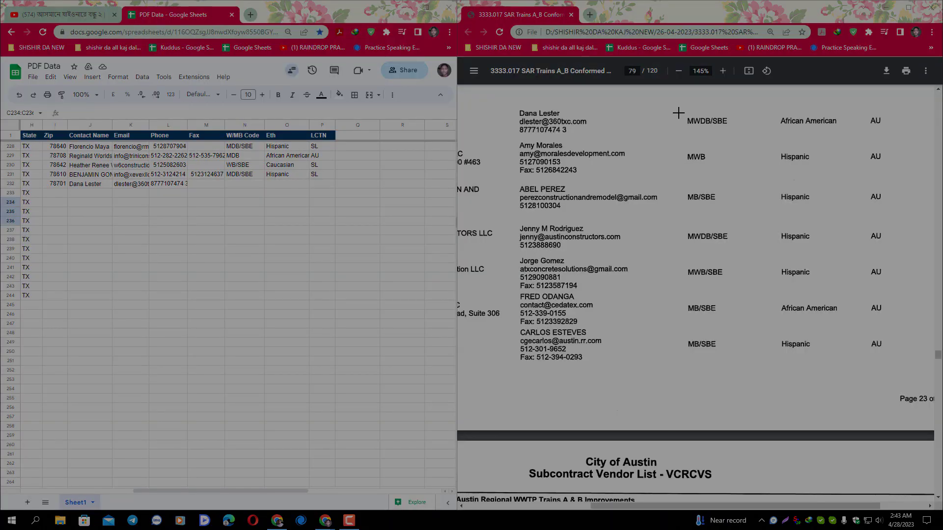
{"action": "left_click_drag", "start_coordinate": [679, 109], "coordinate": [745, 368]}
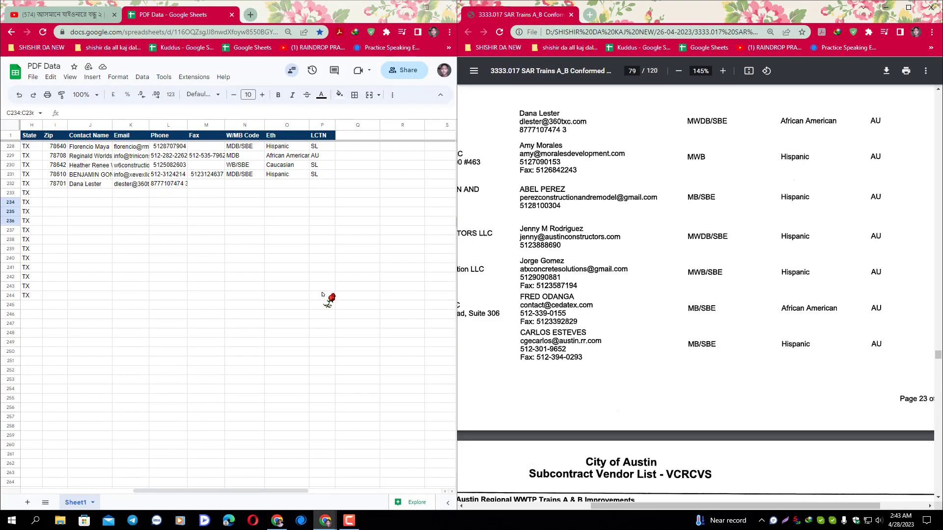
{"action": "left_click", "coordinate": [243, 183]}
{"action": "type", "text": "MWDB/SBE MWB MB/SBE MWDB/SBE MWB/SBE MB/SBE MB/SBE"}
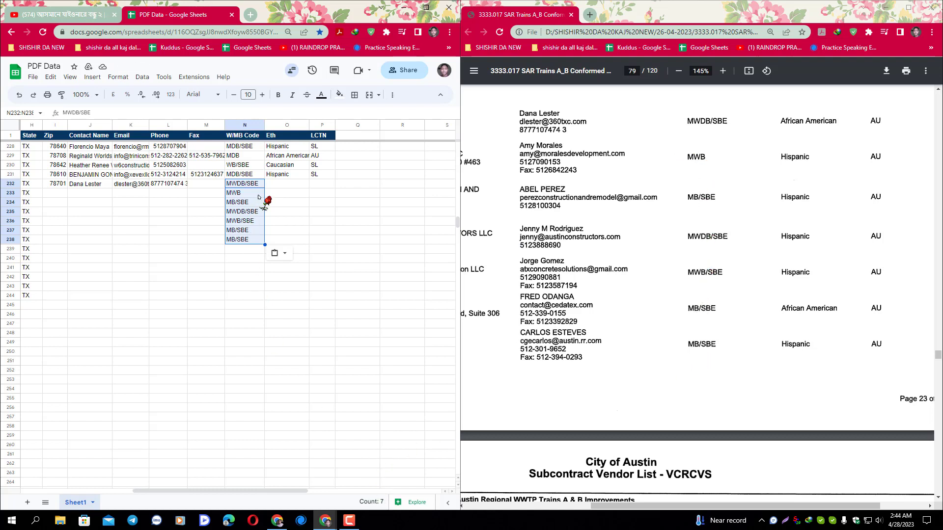
Extract the ethnicity column of the seven Concrete vendors from the PDF and paste it into Eth cells O232:O238.
{"action": "left_click", "coordinate": [298, 185]}
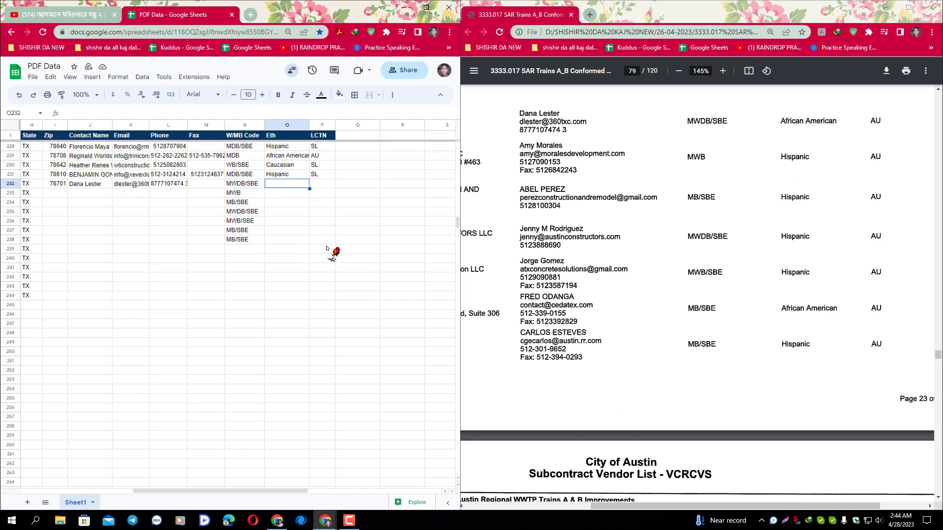
{"action": "key", "text": "super+shift+s"}
{"action": "left_click_drag", "start_coordinate": [778, 104], "coordinate": [843, 363]}
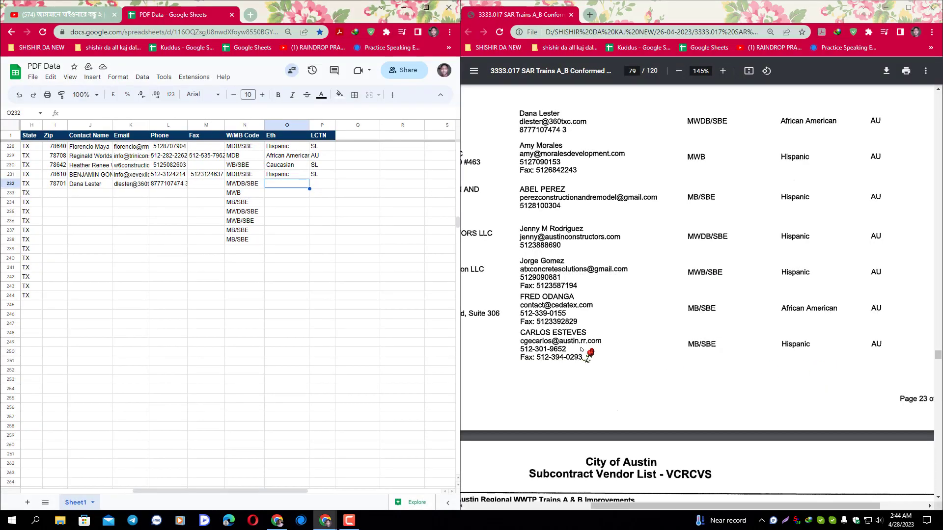
{"action": "type", "text": "frican American Hispanic Hispanic Hispanic Hispanic American Hispanic"}
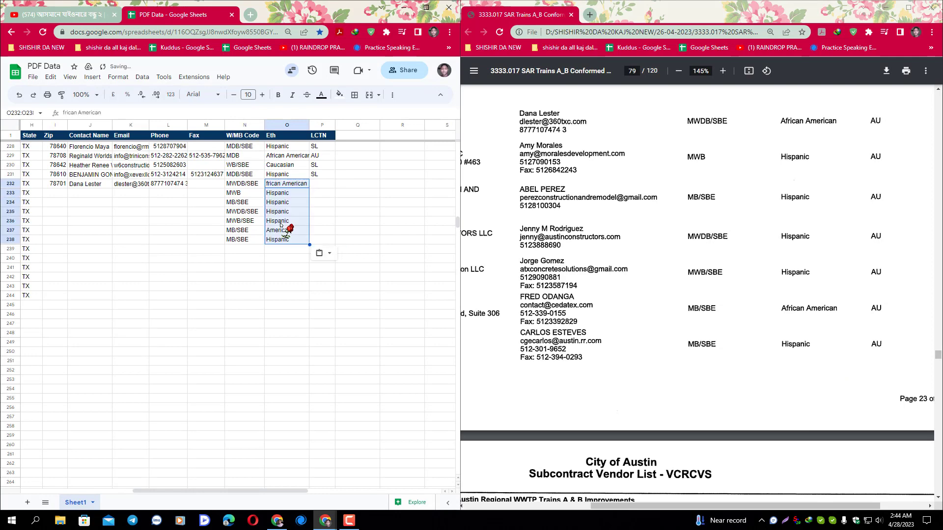
Extract the AU location column of the Concrete vendors from the PDF and paste it into the LCTN column from P232.
{"action": "key", "text": "super+shift+s"}
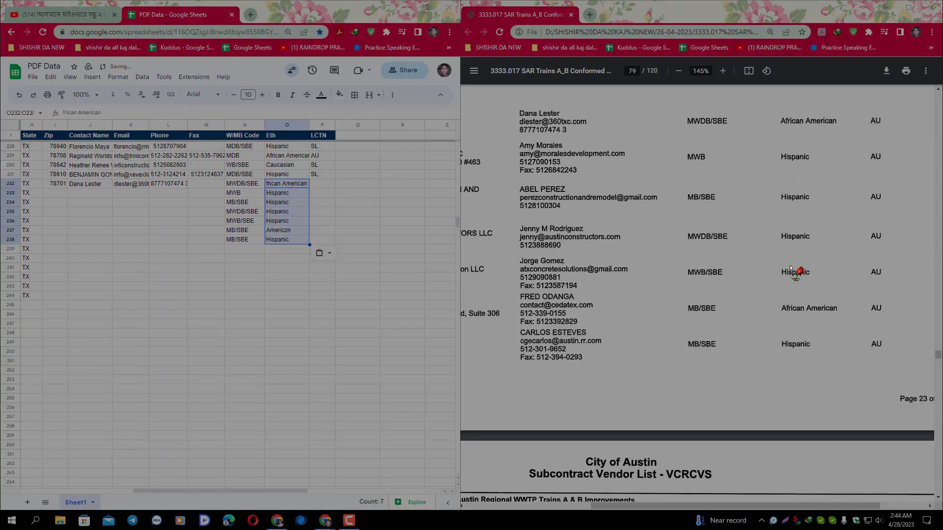
{"action": "left_click_drag", "start_coordinate": [863, 110], "coordinate": [897, 359]}
{"action": "left_click", "coordinate": [326, 186]}
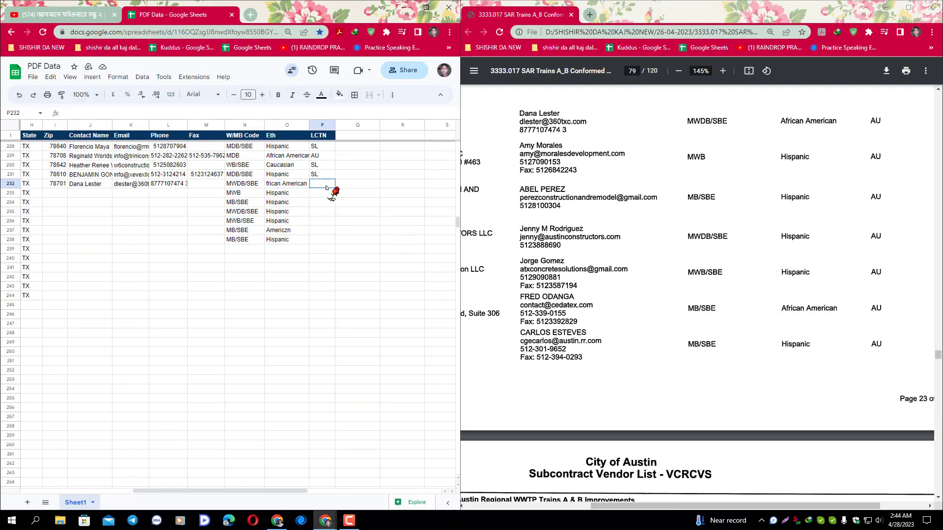
{"action": "type", "text": "AU AU AU AU AU"}
Recapture the first Concrete vendor's ethnicity from the PDF and replace the misread text in O232 with African American.
{"action": "left_click", "coordinate": [281, 186]}
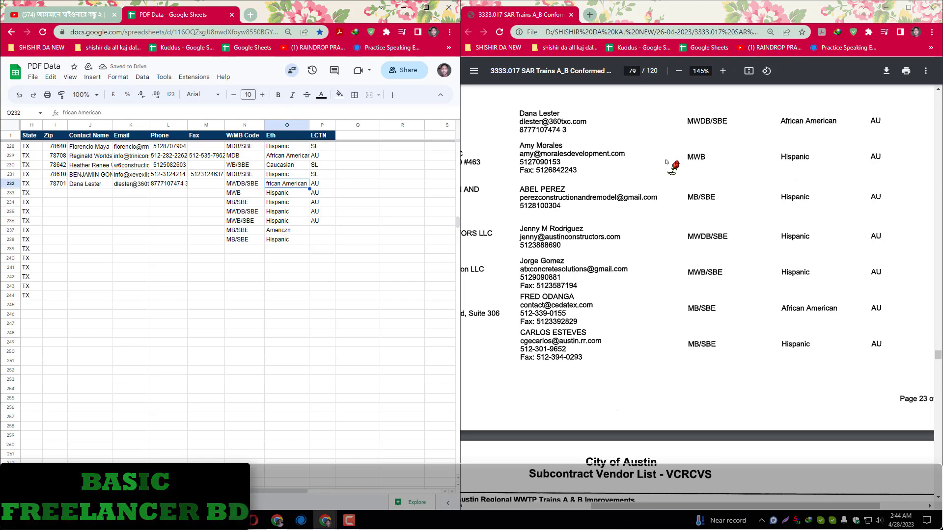
{"action": "key", "text": "super+shift+s"}
{"action": "left_click_drag", "start_coordinate": [773, 107], "coordinate": [866, 143]}
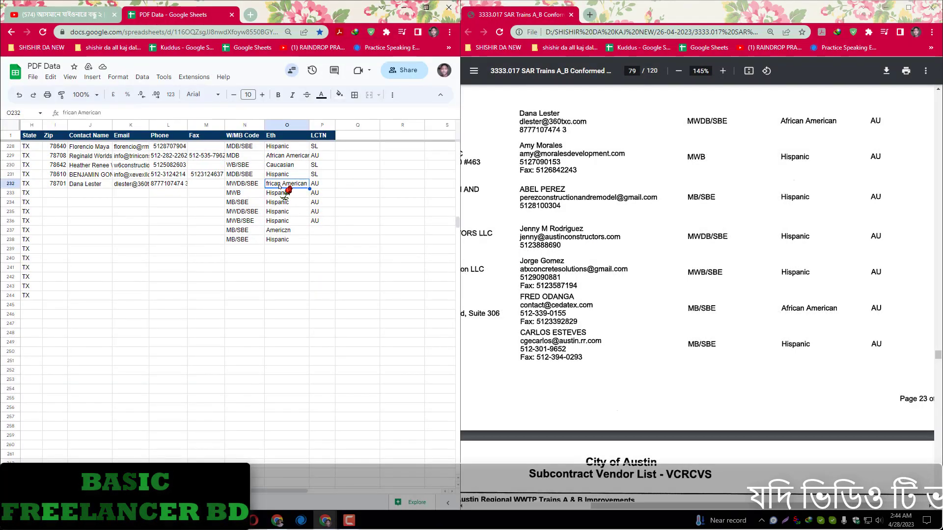
{"action": "type", "text": "African American"}
Recapture the CEDA-TEX SVCS INC ethnicity from the PDF and replace the misread text in O237 with African American.
{"action": "key", "text": "super+shift+s"}
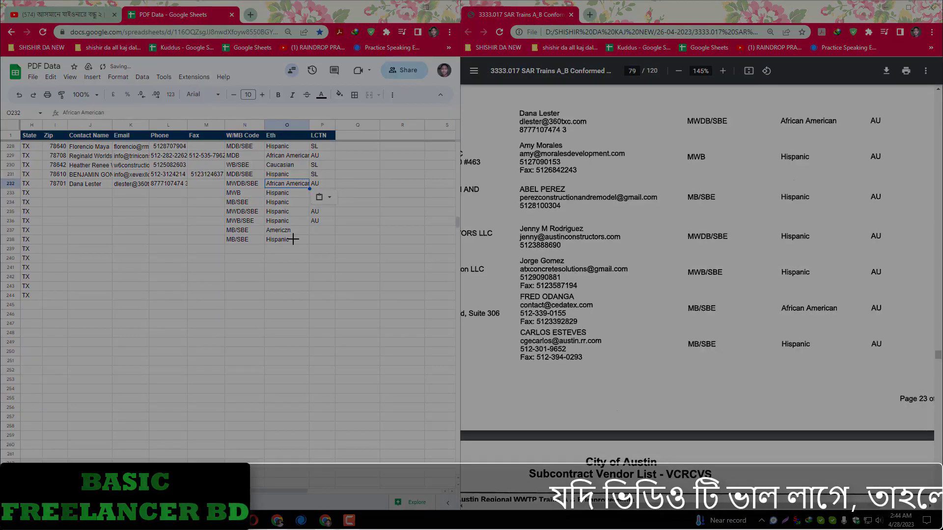
{"action": "left_click_drag", "start_coordinate": [759, 289], "coordinate": [859, 326]}
{"action": "key", "text": "Down"}
{"action": "key", "text": "Down"}
{"action": "key", "text": "Down"}
{"action": "key", "text": "Down"}
{"action": "key", "text": "Down"}
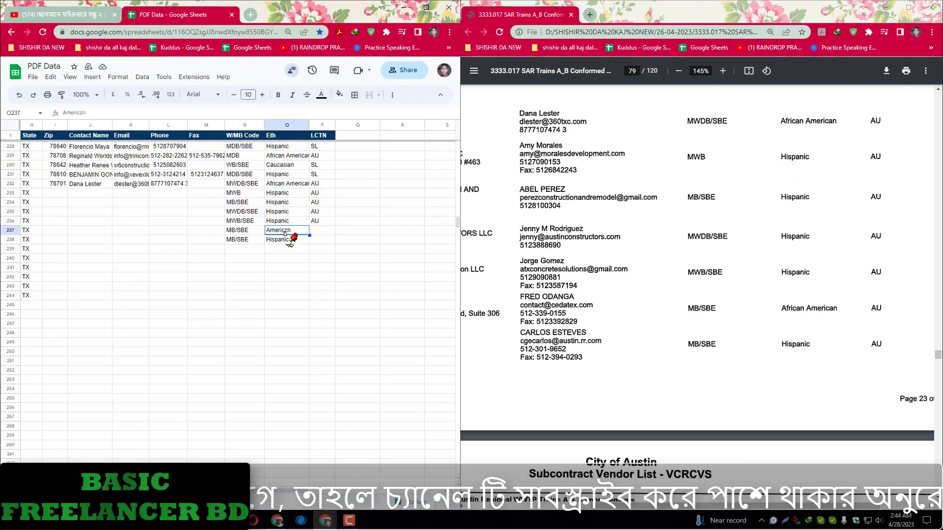
{"action": "type", "text": "African American"}
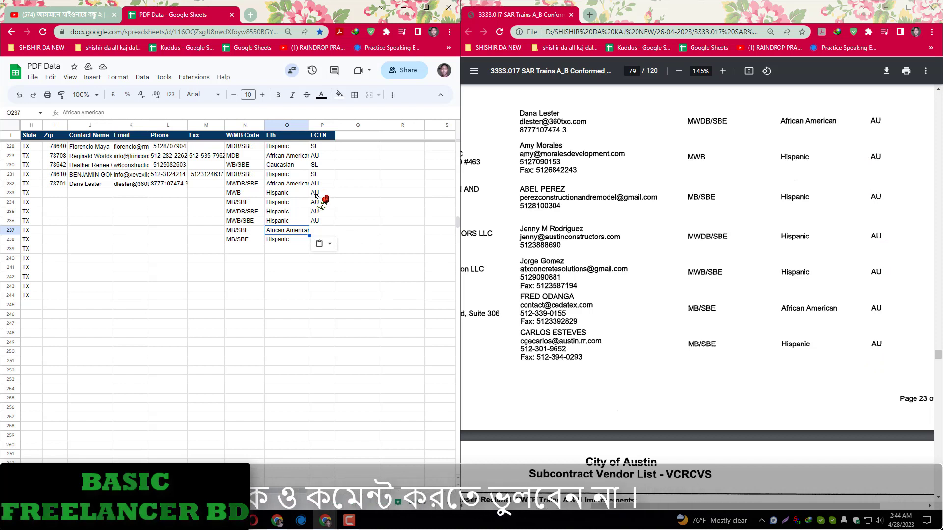
Fill the LCTN cells P232:P238 with AU.
{"action": "left_click_drag", "start_coordinate": [316, 185], "coordinate": [321, 241]}
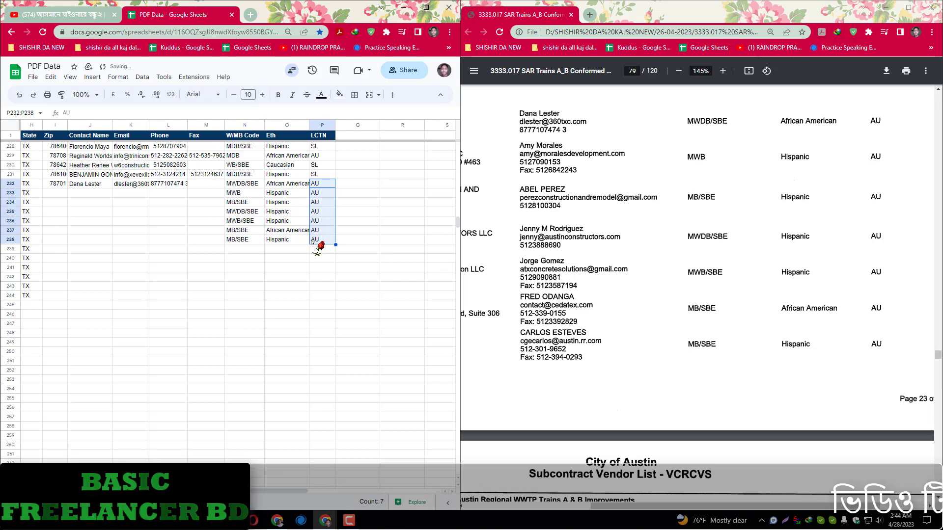
{"action": "left_click", "coordinate": [282, 253]}
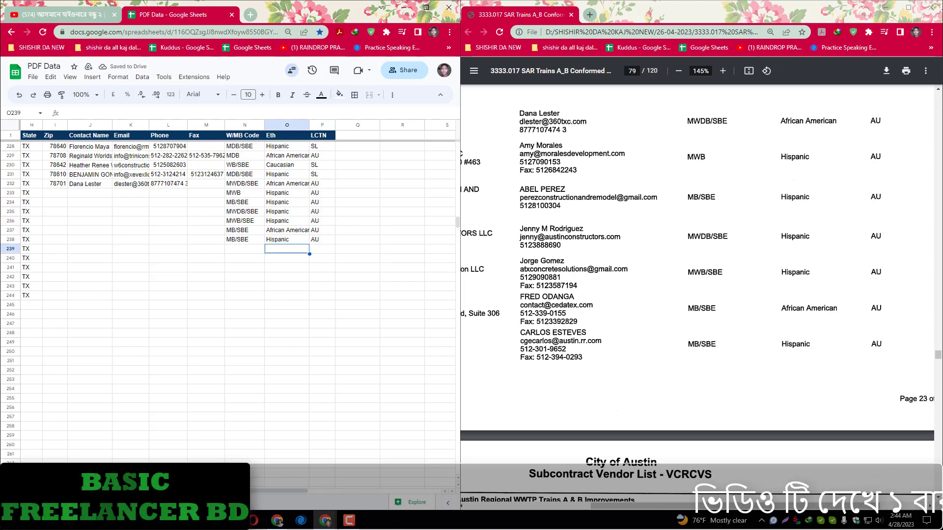
Extract the AMP Constructors, LLC vendor code, name and address block from the PDF and paste it into the Vendor Code column from C233.
{"action": "scroll", "coordinate": [236, 294], "scroll_direction": "left", "scroll_amount": 5}
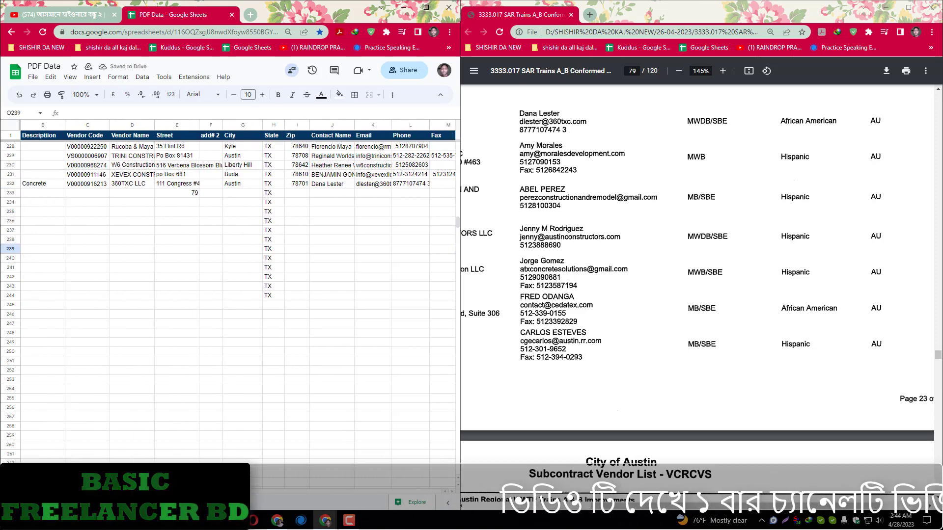
{"action": "scroll", "coordinate": [314, 339], "scroll_direction": "right", "scroll_amount": 1}
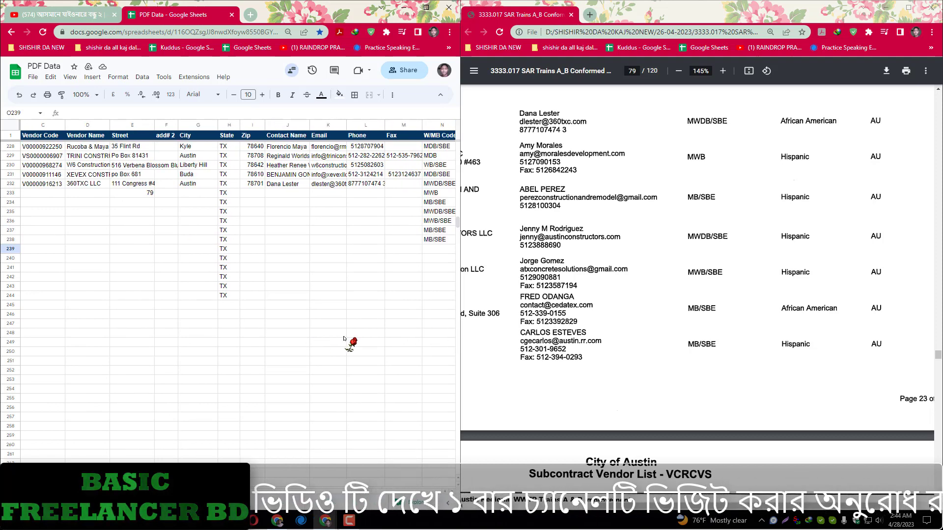
{"action": "left_click_drag", "start_coordinate": [621, 507], "coordinate": [559, 509]}
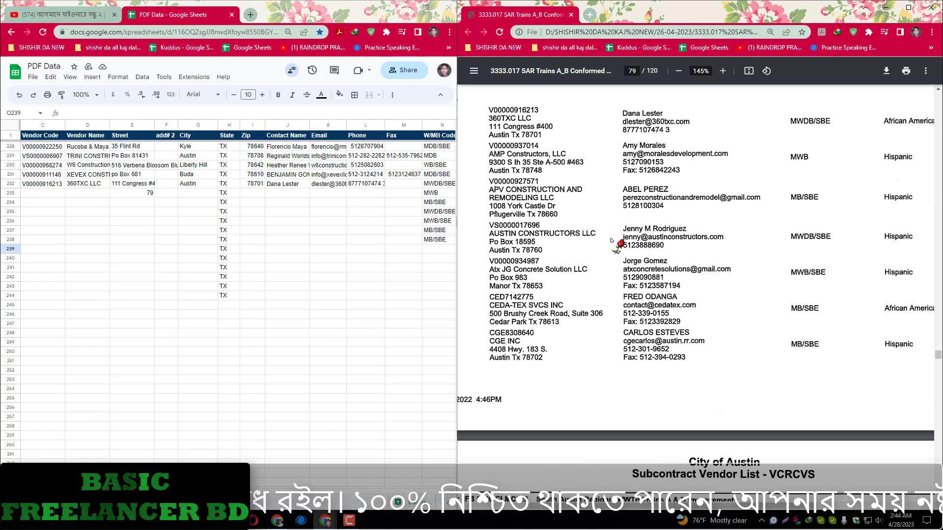
{"action": "key", "text": "super+shift+s"}
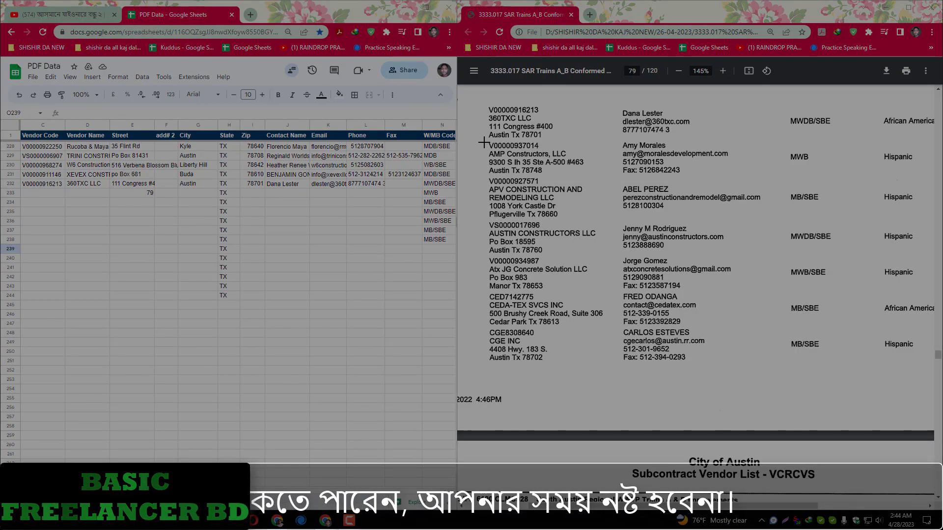
{"action": "left_click_drag", "start_coordinate": [484, 142], "coordinate": [597, 177]}
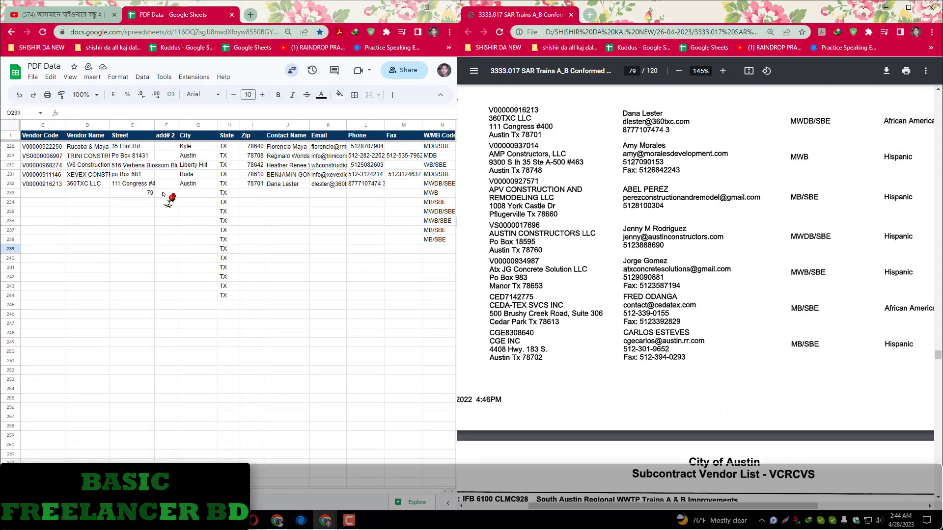
{"action": "left_click", "coordinate": [41, 195]}
{"action": "key", "text": "ctrl+v"}
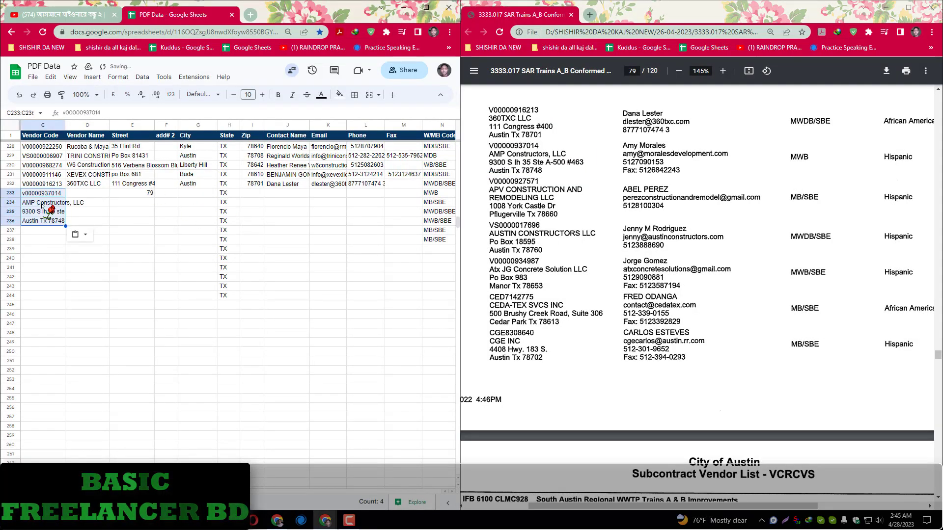
Move the AMP Constructors, LLC name from C234 into the Vendor Name cell D233.
{"action": "left_click", "coordinate": [42, 206]}
{"action": "key", "text": "ctrl+x"}
{"action": "left_click", "coordinate": [74, 195]}
{"action": "key", "text": "ctrl+v"}
Cut the street part of the address in C235, without the suite, and replace the stray value in Street cell E233 with it.
{"action": "left_click", "coordinate": [45, 213]}
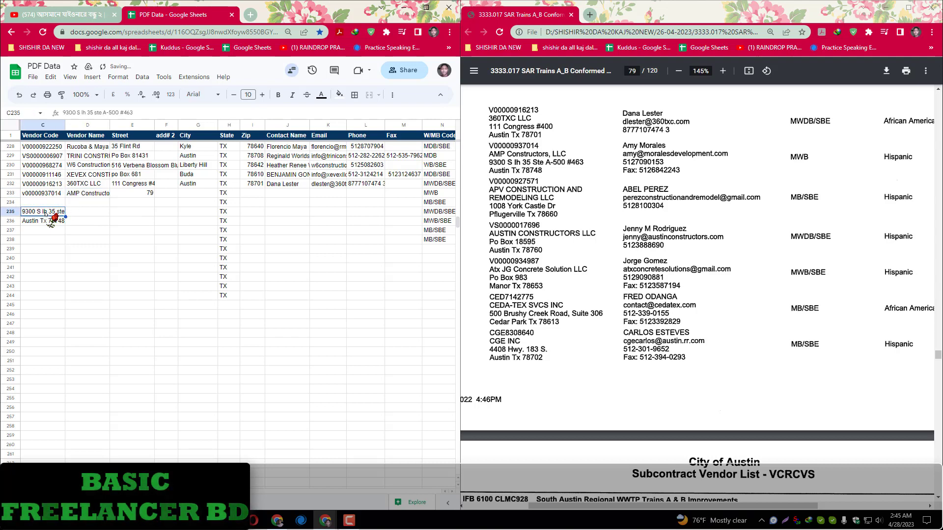
{"action": "left_click", "coordinate": [92, 113]}
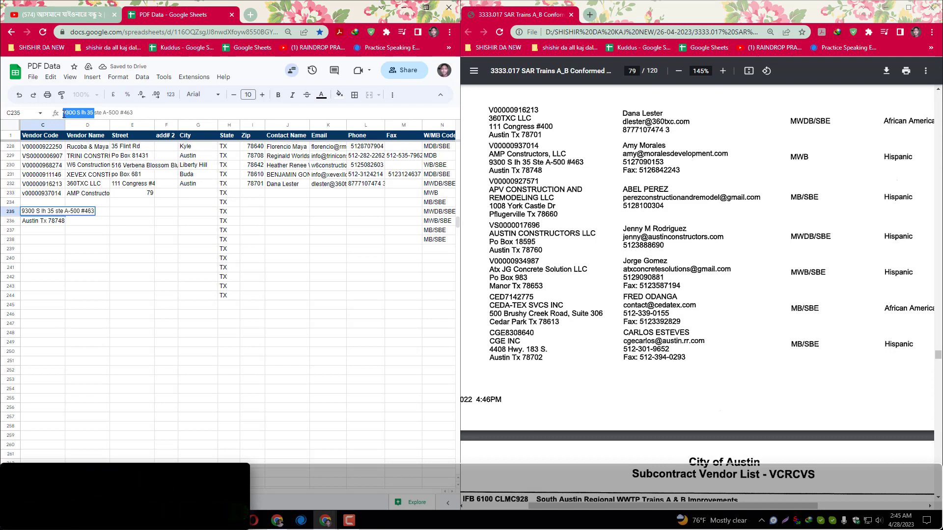
{"action": "key", "text": "ctrl+x"}
{"action": "left_click", "coordinate": [124, 196]}
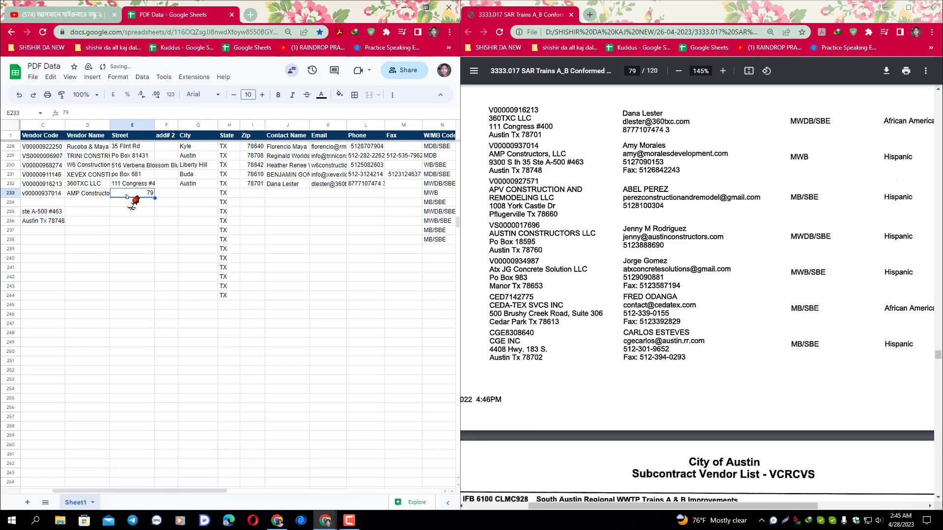
{"action": "double_click", "coordinate": [130, 194]}
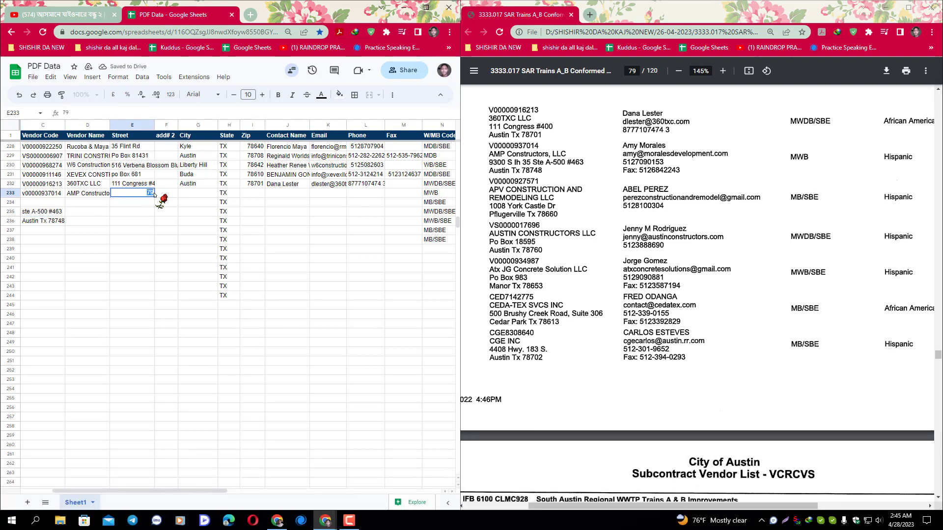
Move the remaining suite text from C235 into the add# 2 cell F233.
{"action": "left_click", "coordinate": [44, 209]}
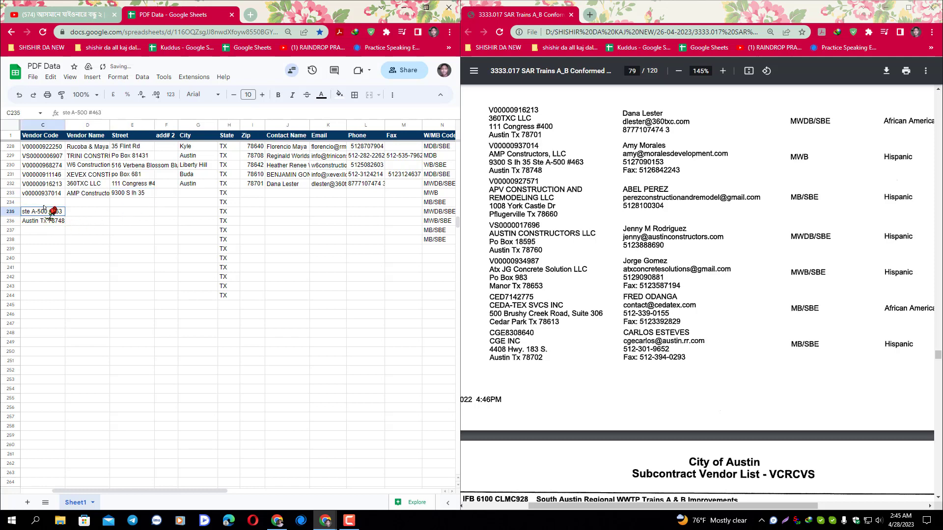
{"action": "left_click_drag", "start_coordinate": [64, 112], "coordinate": [100, 112]}
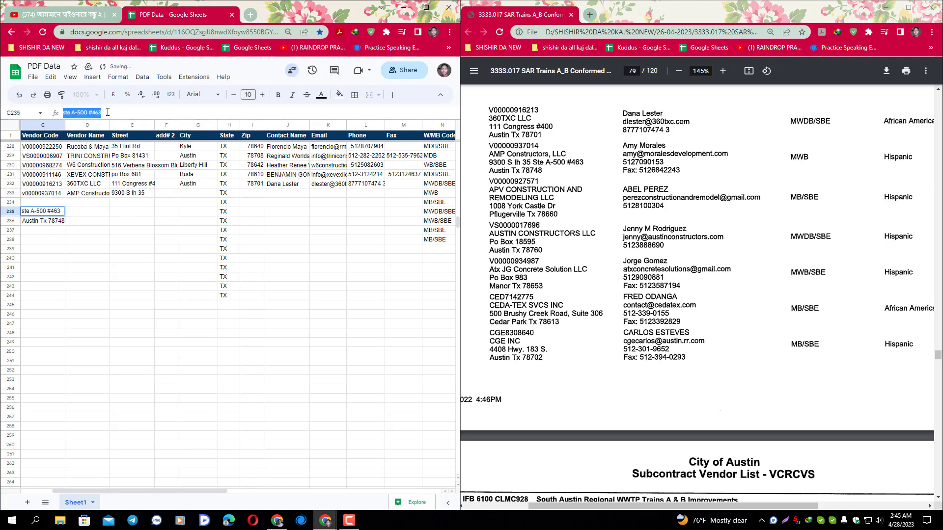
{"action": "key", "text": "ctrl+x"}
{"action": "left_click", "coordinate": [162, 192]}
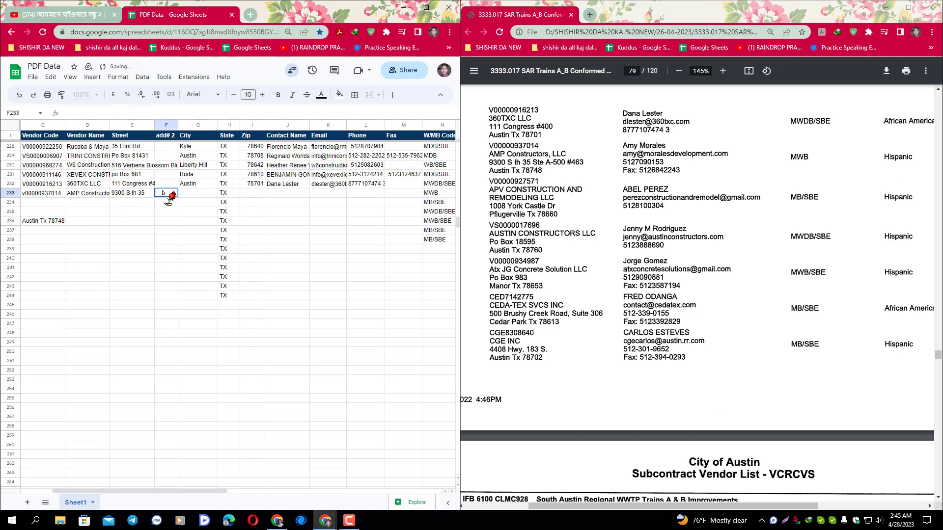
{"action": "key", "text": "ctrl+v"}
Move the zip code from C236 into I233, fill Austin down into City cell G233, and clear the leftovers in C235:C236.
{"action": "left_click", "coordinate": [58, 221]}
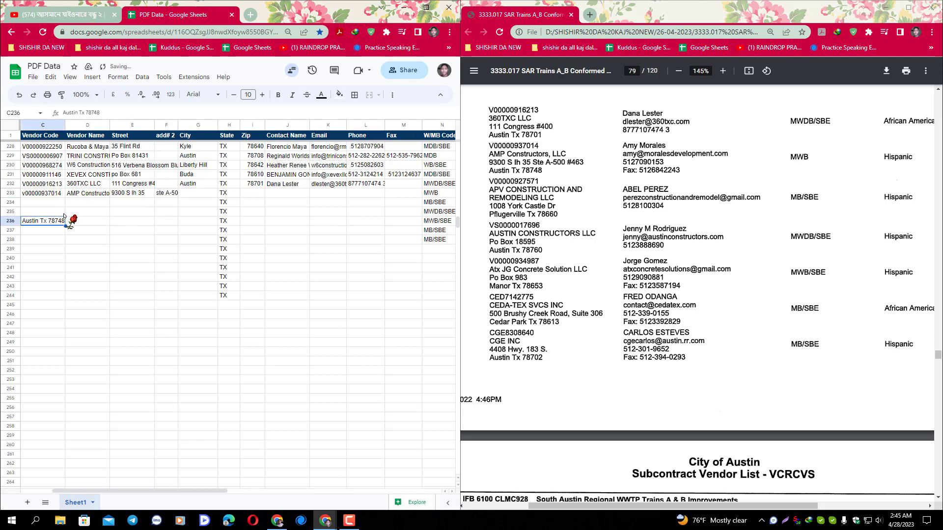
{"action": "double_click", "coordinate": [90, 112]}
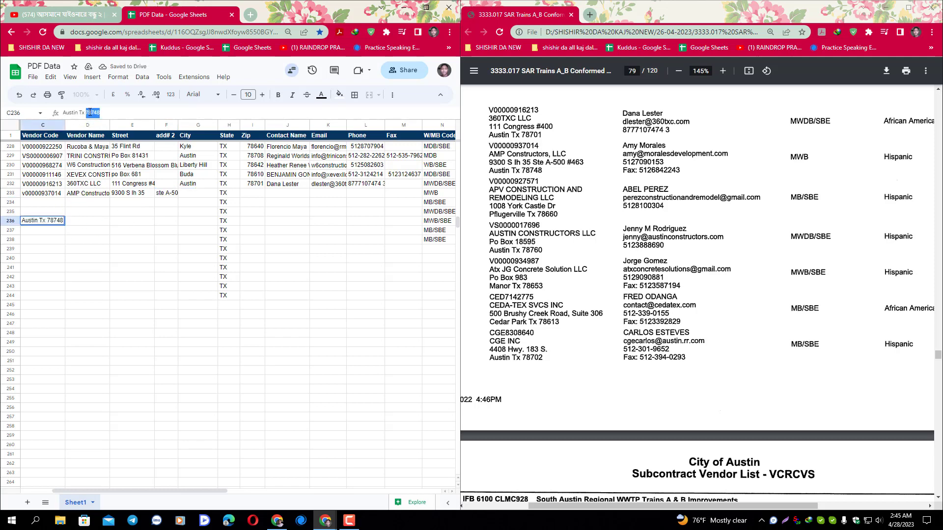
{"action": "left_click_drag", "start_coordinate": [192, 183], "coordinate": [191, 195]}
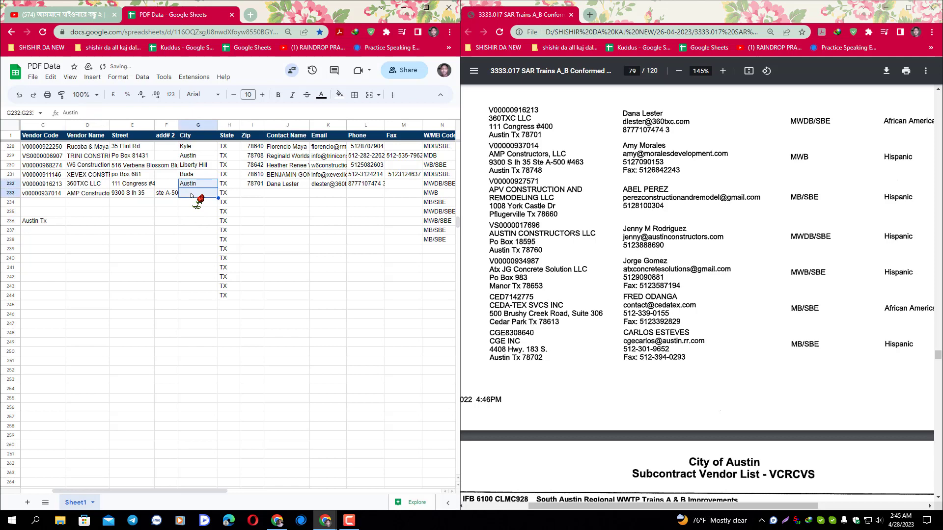
{"action": "left_click", "coordinate": [252, 193]}
{"action": "key", "text": "ctrl+v"}
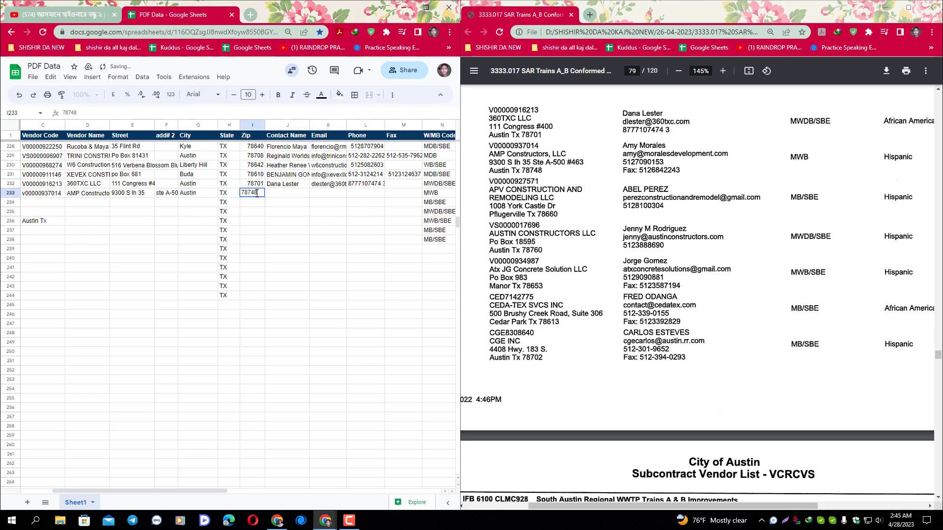
{"action": "left_click", "coordinate": [283, 195]}
{"action": "left_click_drag", "start_coordinate": [49, 211], "coordinate": [48, 226]}
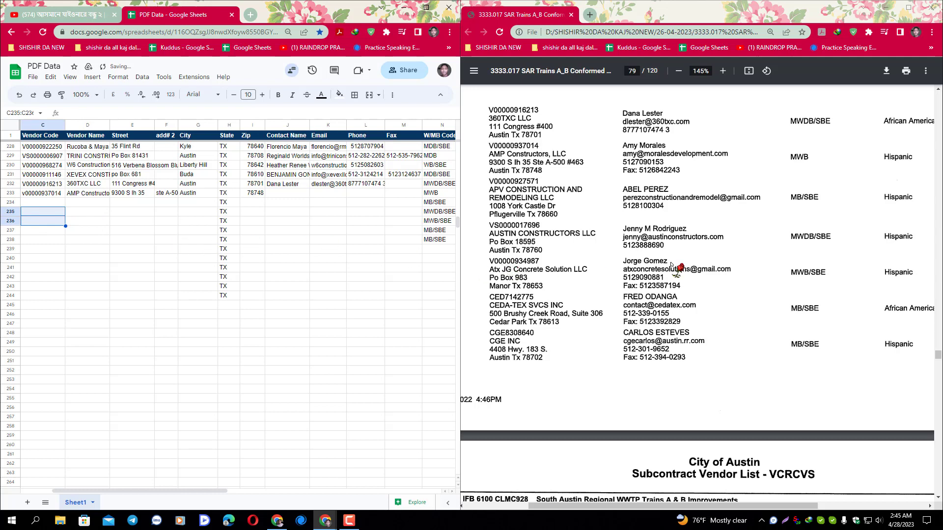
Extract the AMP Constructors contact name, email, phone and fax block from the PDF and paste it from J233.
{"action": "key", "text": "super+shift+s"}
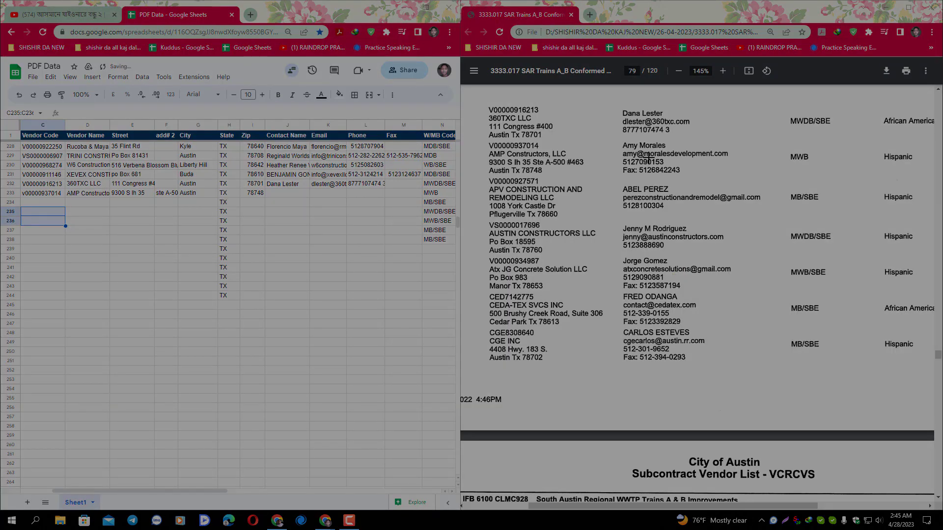
{"action": "left_click_drag", "start_coordinate": [725, 187], "coordinate": [747, 183]}
{"action": "left_click", "coordinate": [288, 195]}
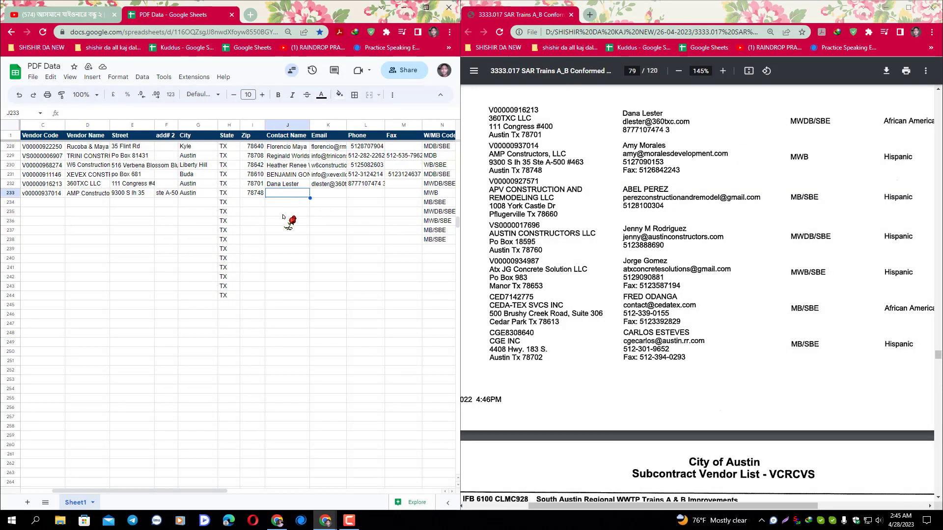
{"action": "key", "text": "ctrl+v"}
Move the AMP Constructors email and phone number from column J into K233 and L233.
{"action": "left_click", "coordinate": [282, 204]}
{"action": "left_click_drag", "start_coordinate": [282, 205], "coordinate": [365, 197]}
{"action": "left_click", "coordinate": [306, 212]}
Move the fax number, without its Fax: label, from J236 into the Fax cell M233.
{"action": "left_click", "coordinate": [293, 224]}
{"action": "double_click", "coordinate": [87, 114]}
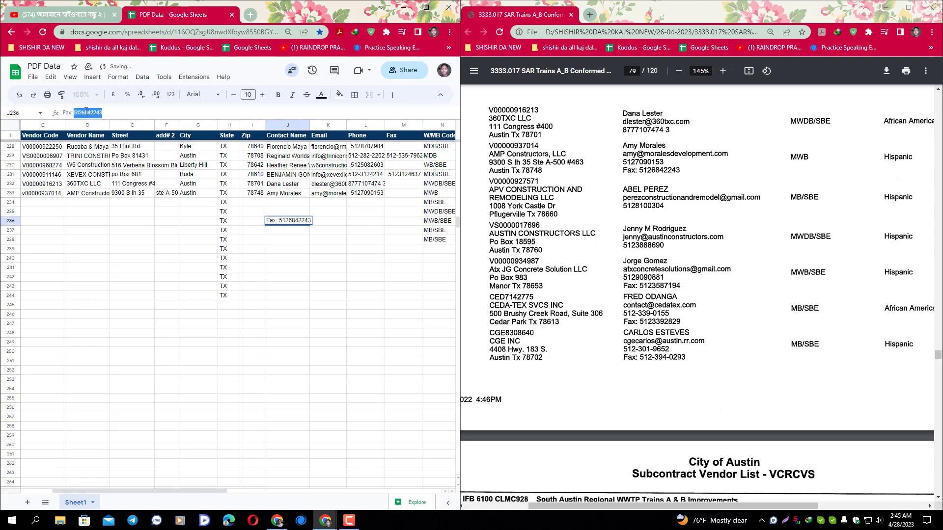
{"action": "key", "text": "ctrl+x"}
{"action": "double_click", "coordinate": [398, 193]}
{"action": "key", "text": "ctrl+v"}
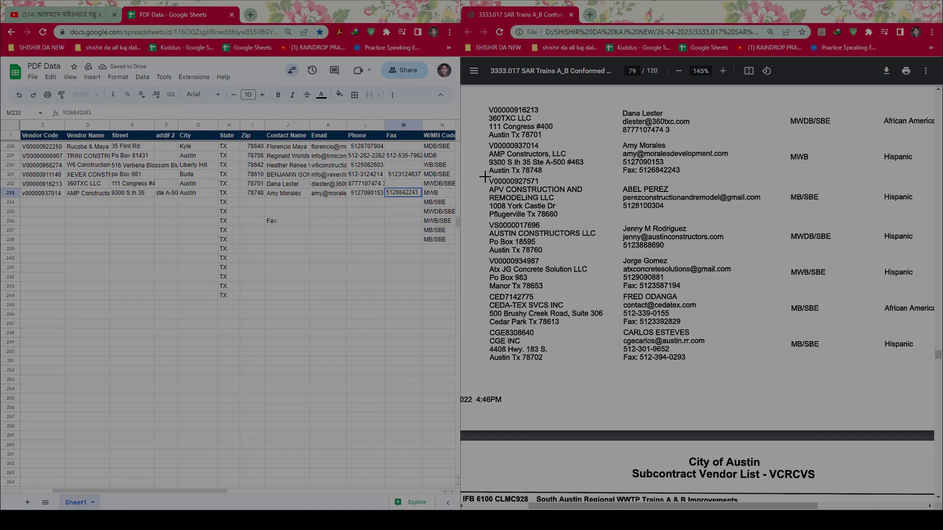
Extract the APV Construction and Remodeling LLC code, name and address block from the PDF and paste it from C234.
{"action": "left_click_drag", "start_coordinate": [484, 176], "coordinate": [586, 221]}
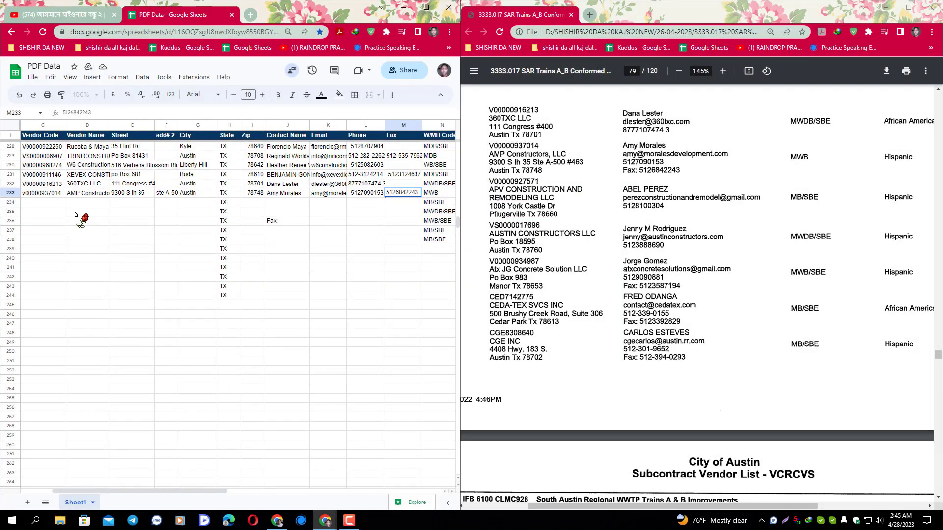
{"action": "left_click", "coordinate": [58, 203]}
{"action": "key", "text": "ctrl+v"}
Join the two name lines from C235 and C236 in Vendor Name cell D234 as APV CONSTRUCTION AND REMODELING LLC.
{"action": "left_click", "coordinate": [54, 212]}
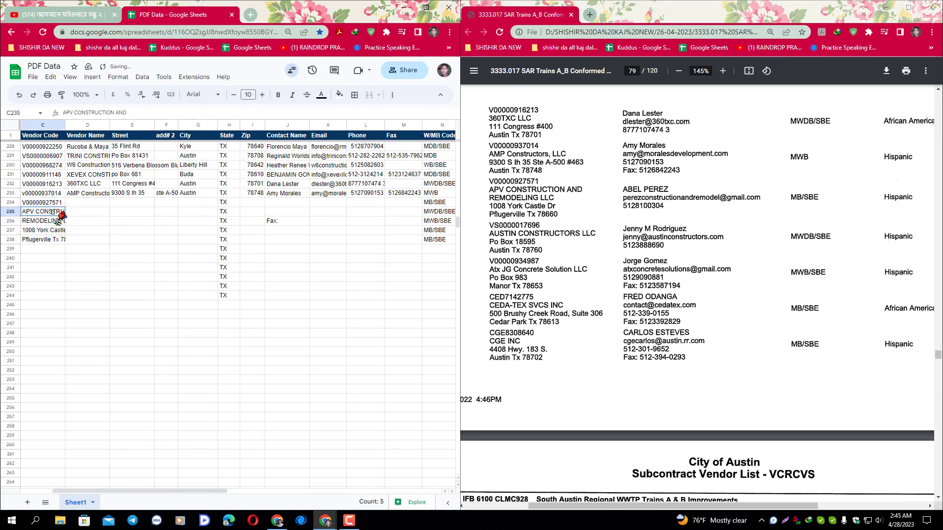
{"action": "left_click_drag", "start_coordinate": [55, 212], "coordinate": [84, 206]}
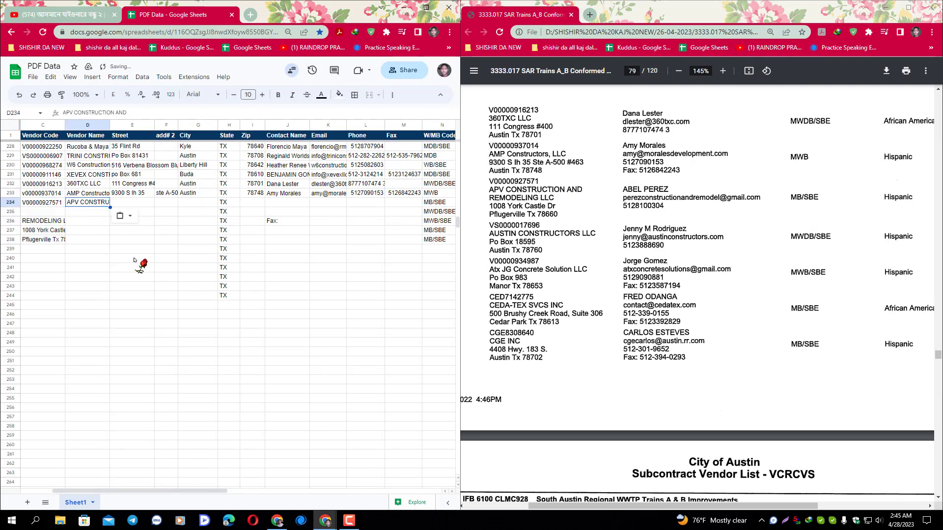
{"action": "left_click", "coordinate": [44, 225]}
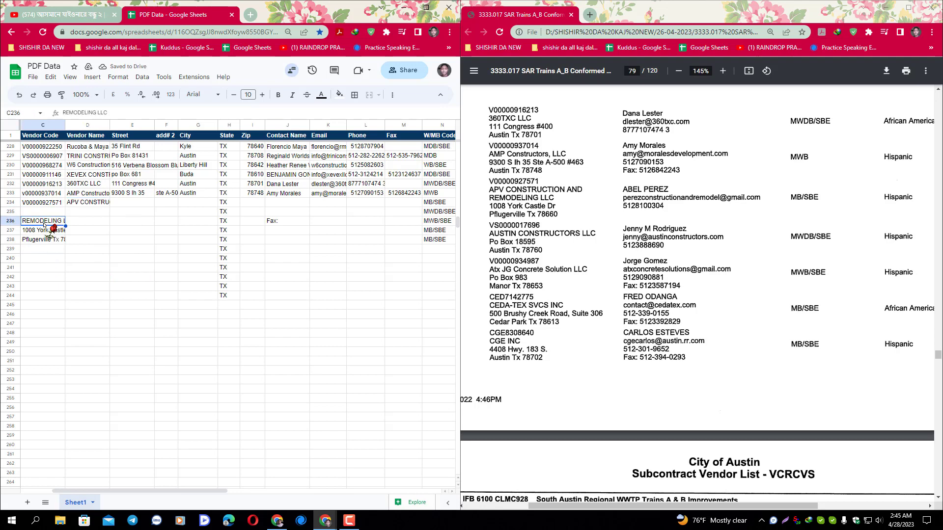
{"action": "key", "text": "ctrl+x"}
{"action": "left_click", "coordinate": [119, 205]}
{"action": "key", "text": "ctrl+v"}
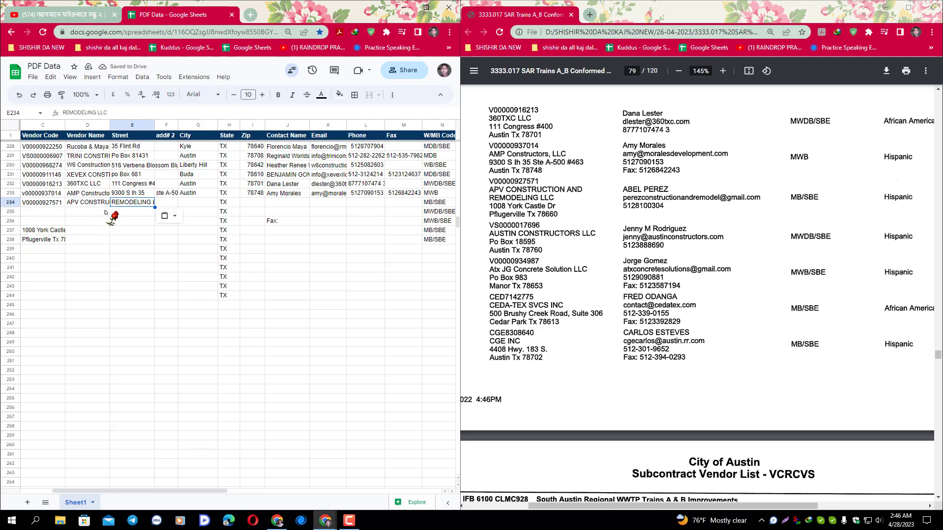
{"action": "left_click", "coordinate": [91, 204]}
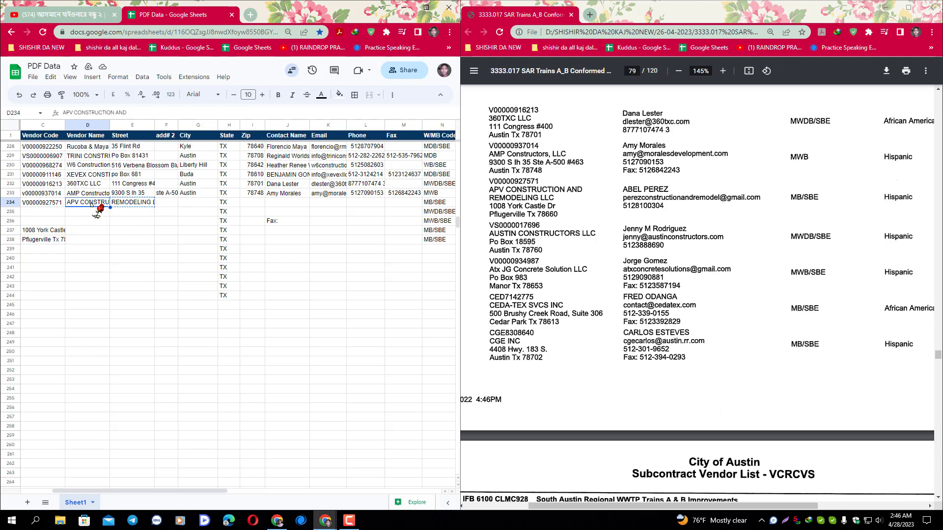
{"action": "left_click", "coordinate": [131, 112]}
{"action": "key", "text": "ctrl+v"}
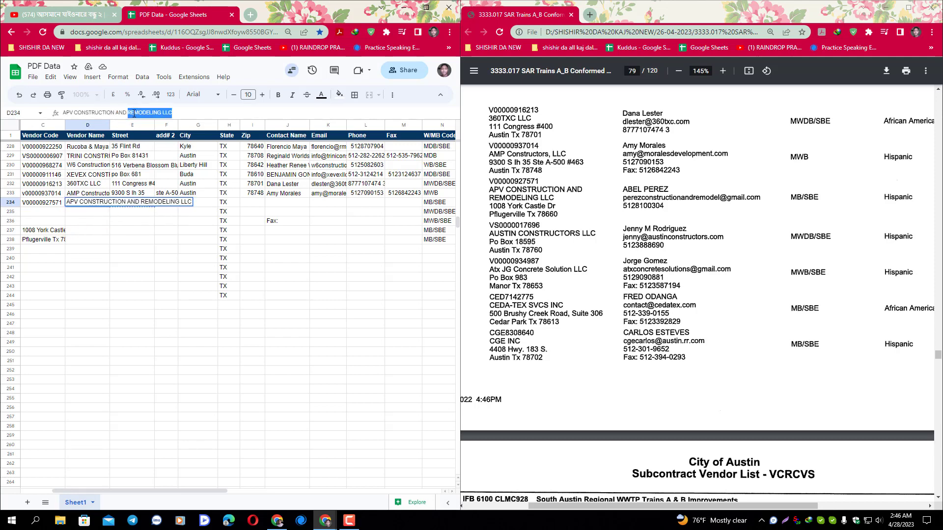
Move the APV street address from C237 into Street cell E234, replacing the REMODELING LLC text.
{"action": "left_click", "coordinate": [151, 202]}
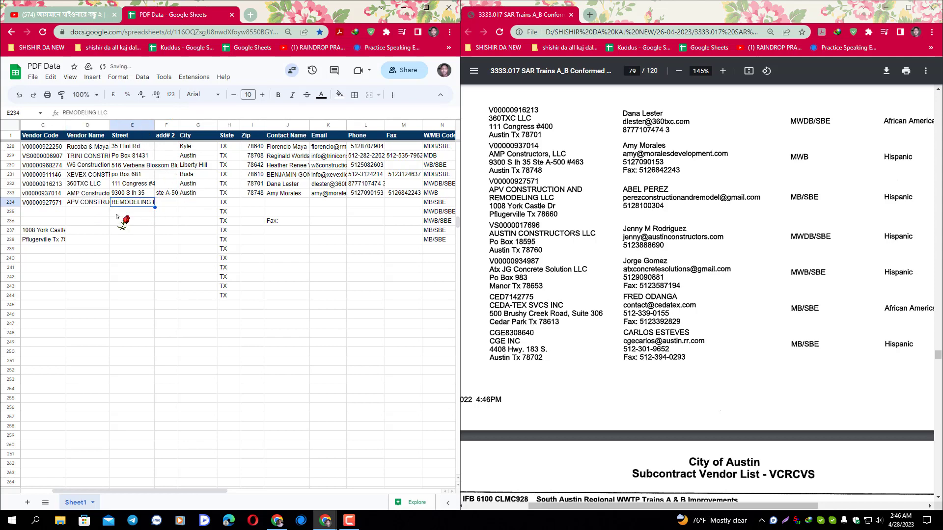
{"action": "left_click", "coordinate": [33, 233]}
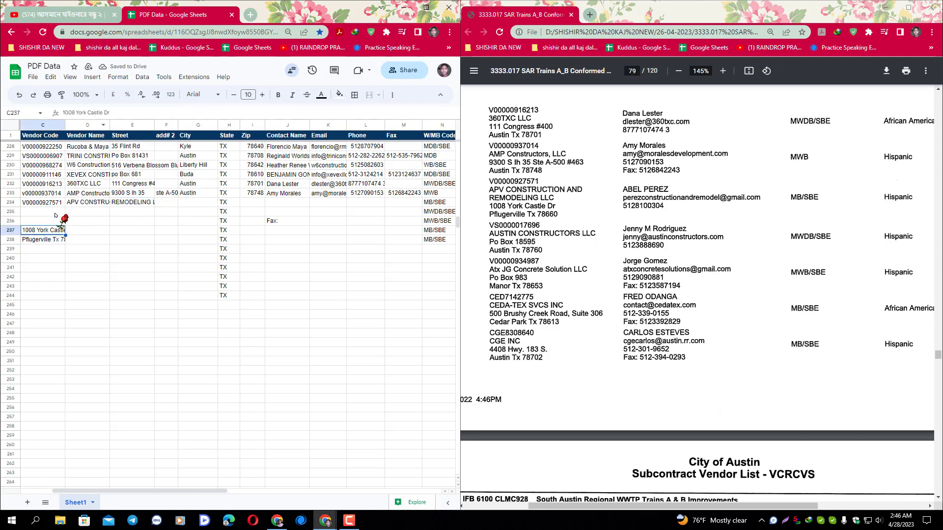
{"action": "key", "text": "ctrl+c"}
{"action": "left_click", "coordinate": [142, 203]}
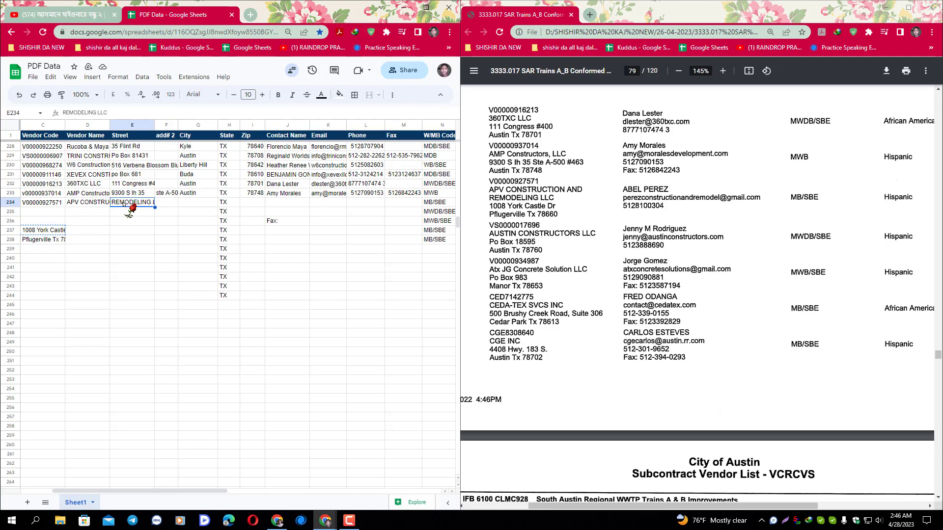
{"action": "key", "text": "ctrl+v"}
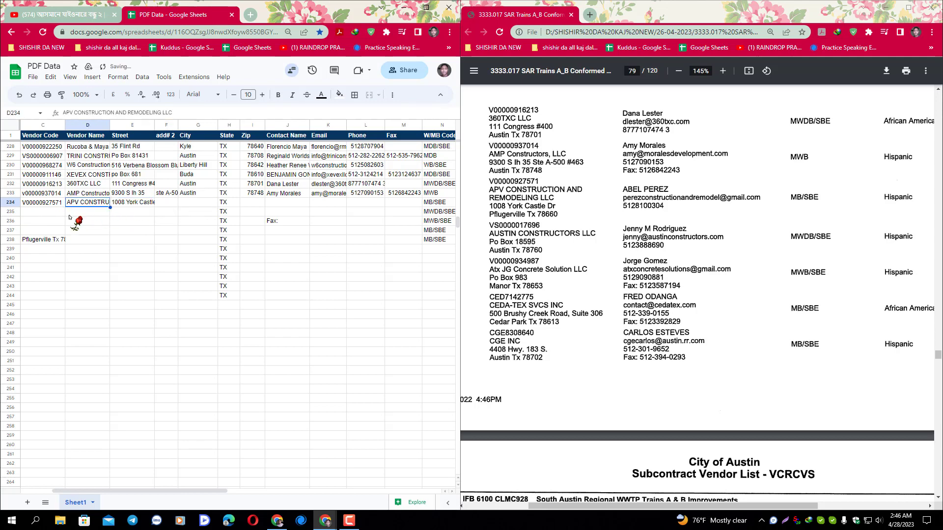
Move the city name out of C238 into the APV vendor's City cell G234.
{"action": "left_click", "coordinate": [48, 240]}
{"action": "double_click", "coordinate": [77, 112]}
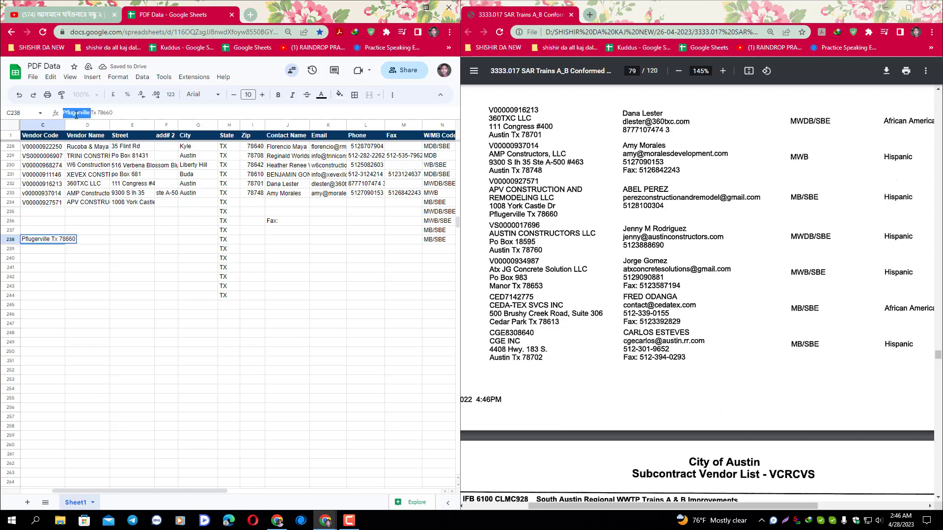
{"action": "key", "text": "ctrl+x"}
{"action": "left_click", "coordinate": [196, 202]}
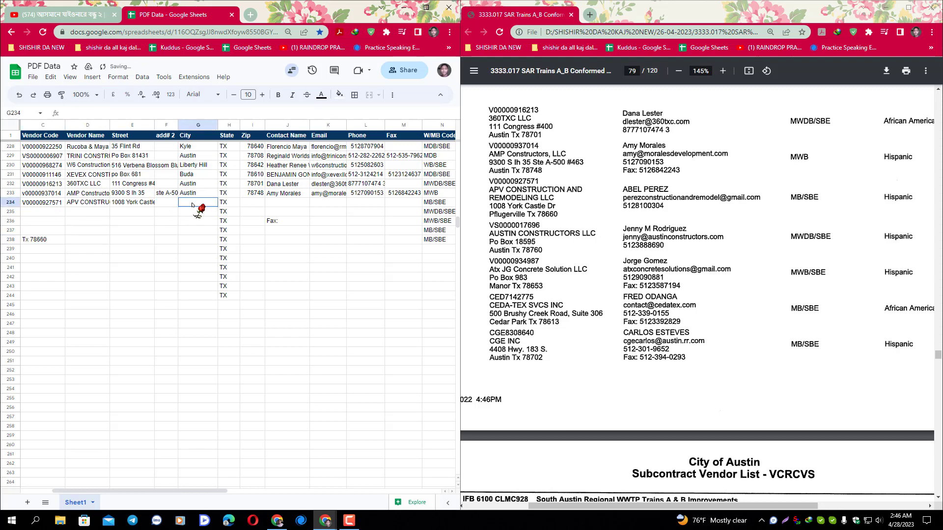
{"action": "key", "text": "ctrl+v"}
Move the zip code out of C238 into Zip cell I234, leaving the Tx text behind.
{"action": "left_click", "coordinate": [46, 241]}
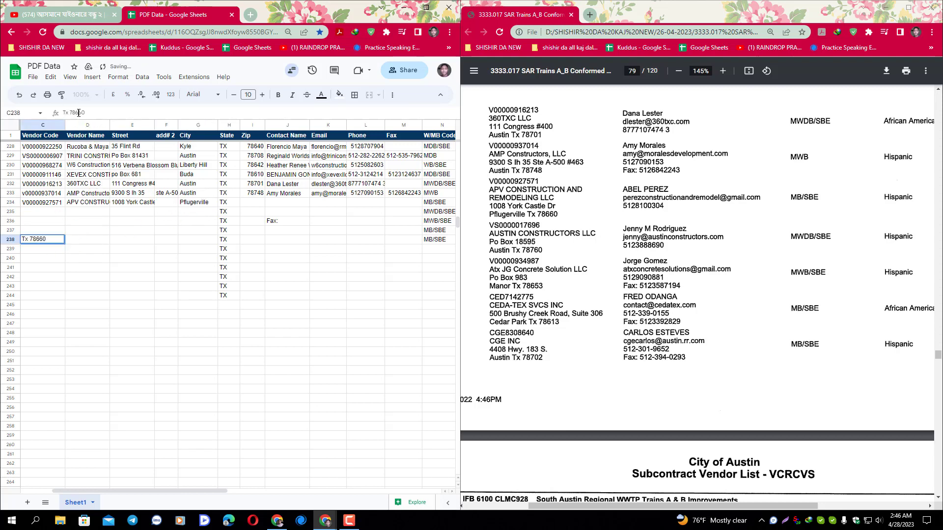
{"action": "double_click", "coordinate": [77, 112]}
{"action": "key", "text": "ctrl+x"}
{"action": "double_click", "coordinate": [251, 202]}
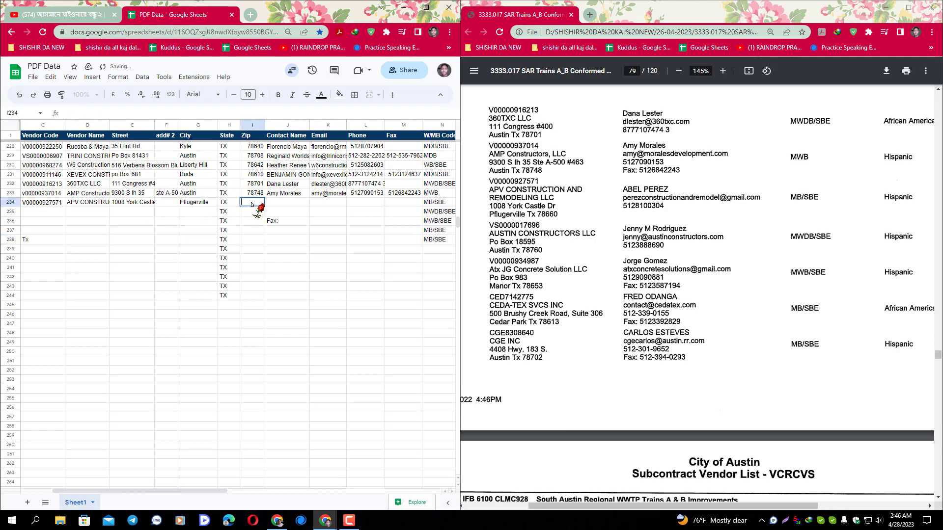
{"action": "key", "text": "ctrl+v"}
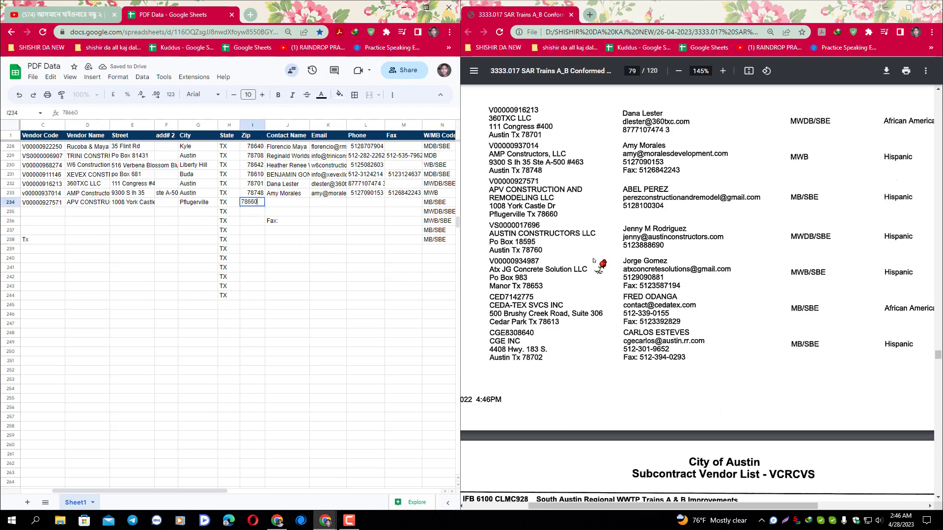
Extract the APV Construction and Remodeling LLC contact name, email and phone block from the PDF and paste it from J234.
{"action": "key", "text": "super+shift+s"}
{"action": "left_click_drag", "start_coordinate": [618, 180], "coordinate": [793, 219]}
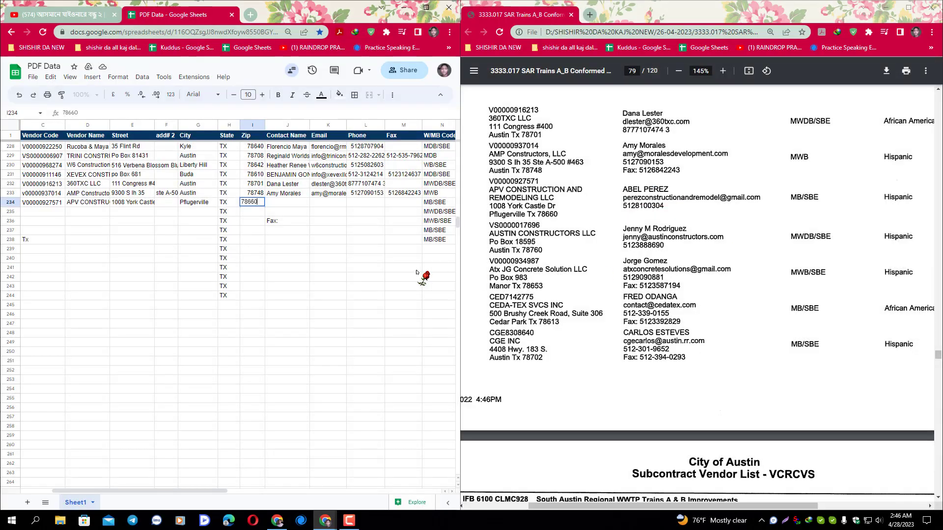
{"action": "key", "text": "Tab"}
{"action": "key", "text": "ctrl+v"}
Move the APV email address from J235 into Email cell K234 and the phone number from J236 into Phone cell L234.
{"action": "left_click", "coordinate": [294, 213]}
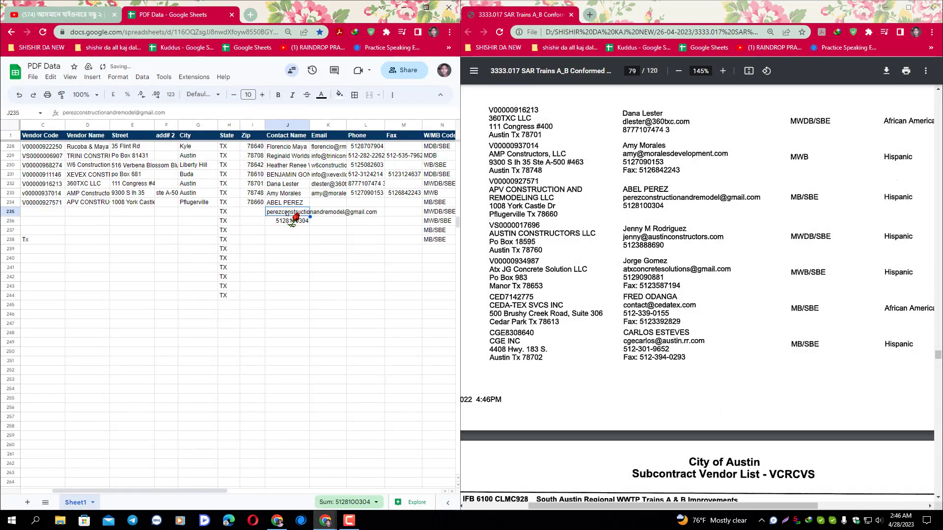
{"action": "left_click", "coordinate": [324, 204]}
{"action": "key", "text": "ctrl+v"}
{"action": "left_click", "coordinate": [286, 221]}
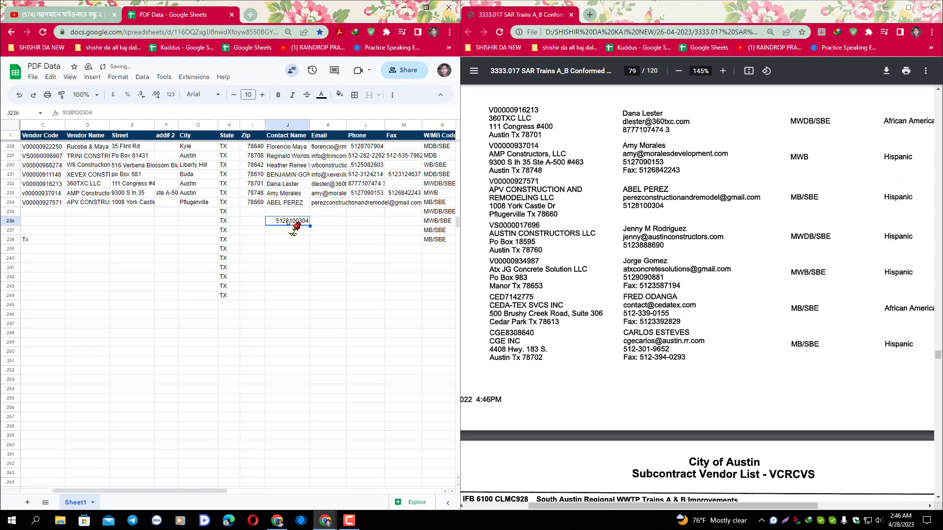
{"action": "key", "text": "ctrl+x"}
{"action": "left_click", "coordinate": [374, 202]}
{"action": "key", "text": "ctrl+v"}
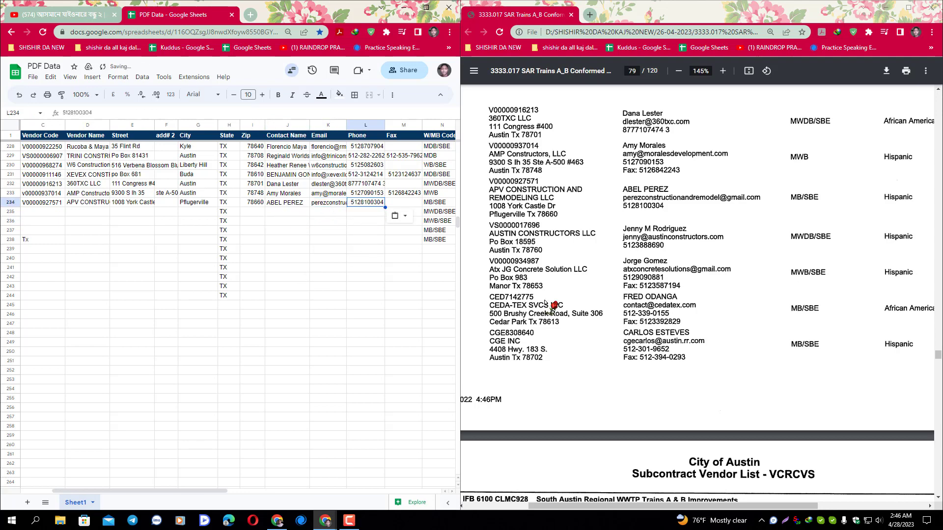
Extract the AUSTIN CONSTRUCTORS LLC code, name and address block from the PDF and paste it from C235.
{"action": "key", "text": "super+shift+s"}
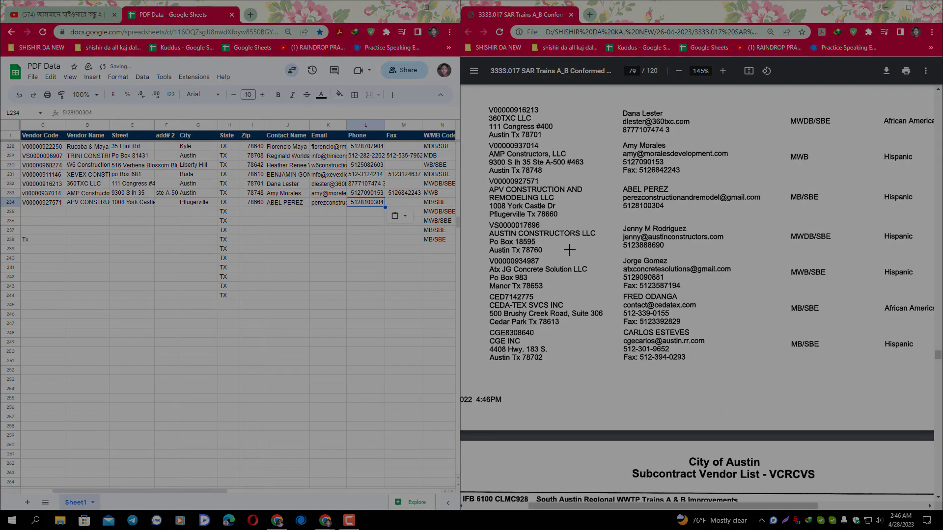
{"action": "left_click_drag", "start_coordinate": [483, 218], "coordinate": [608, 255]}
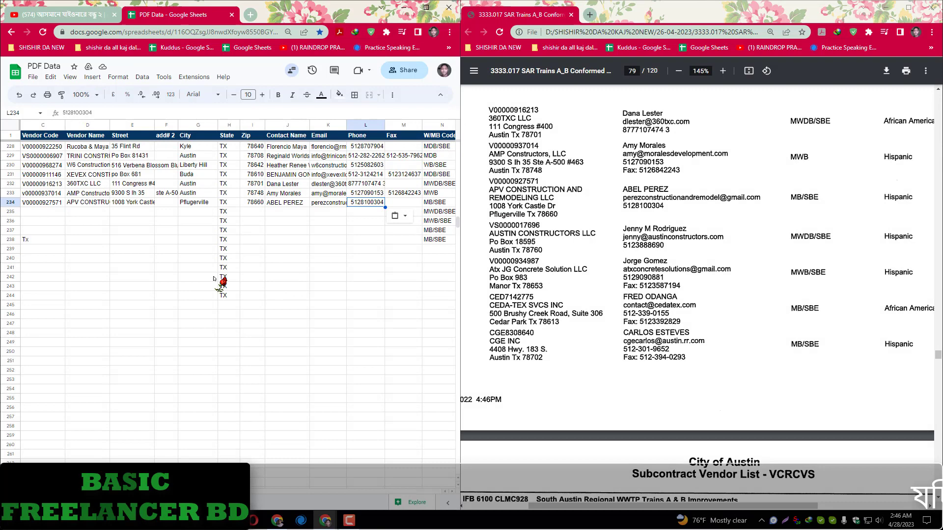
{"action": "left_click", "coordinate": [54, 212]}
{"action": "key", "text": "ctrl+v"}
Move AUSTIN CONSTRUCTORS LLC from C236 into Vendor Name cell D235 and the PO box line from C237 into Street cell E235.
{"action": "left_click", "coordinate": [46, 222]}
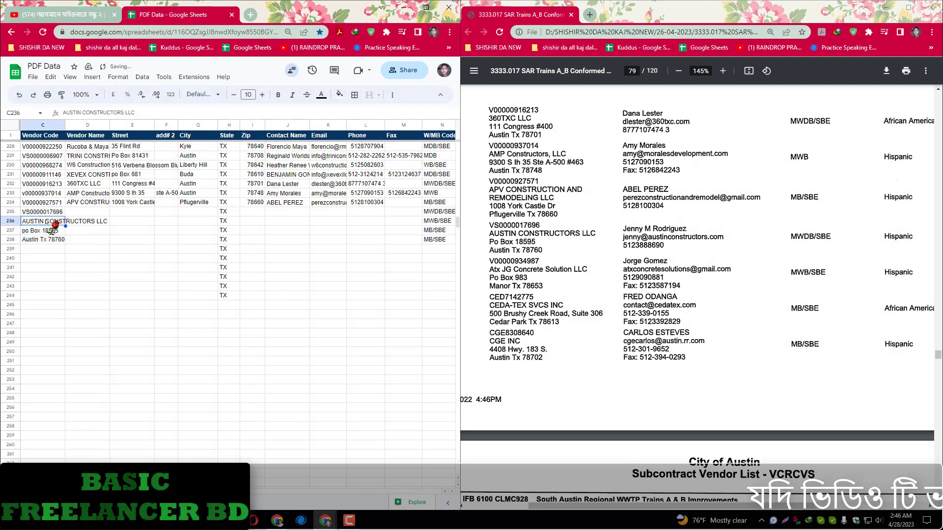
{"action": "key", "text": "ctrl+x"}
{"action": "left_click", "coordinate": [88, 212]}
{"action": "key", "text": "ctrl+v"}
{"action": "left_click", "coordinate": [60, 230]}
{"action": "key", "text": "ctrl+x"}
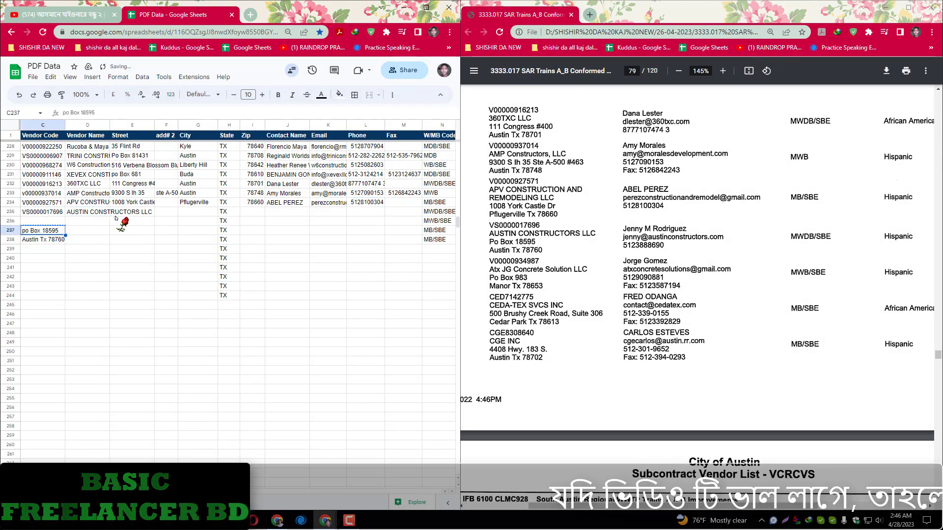
{"action": "left_click", "coordinate": [132, 212]}
{"action": "key", "text": "ctrl+v"}
Move the city name out of C238 into the AUSTIN CONSTRUCTORS City cell G235.
{"action": "left_click", "coordinate": [49, 240]}
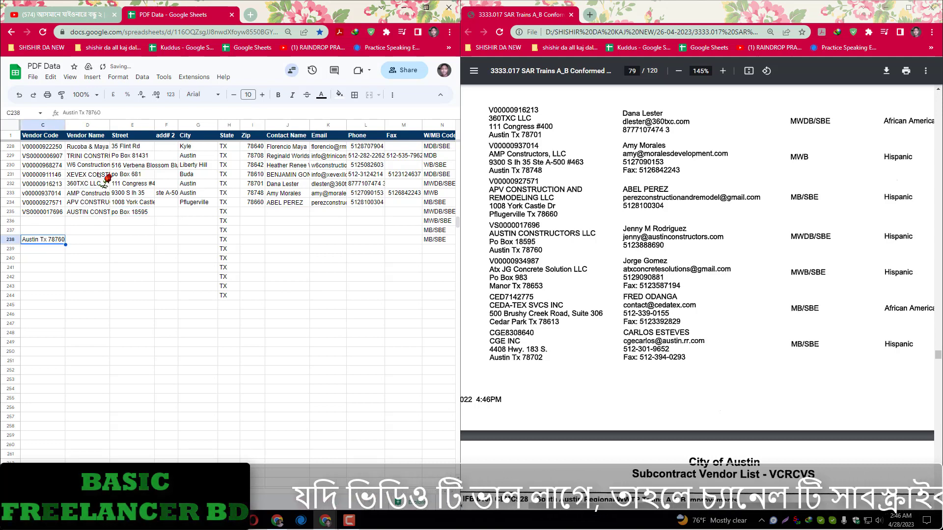
{"action": "double_click", "coordinate": [70, 113]}
{"action": "key", "text": "ctrl+x"}
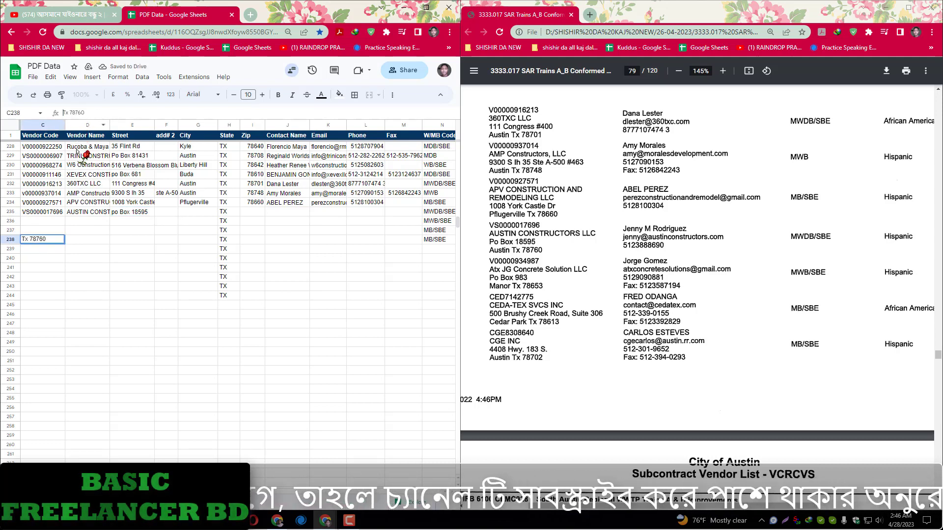
{"action": "left_click", "coordinate": [196, 216]}
{"action": "key", "text": "ctrl+v"}
Move the zip code out of C238 into the AUSTIN CONSTRUCTORS Zip cell I235.
{"action": "left_click", "coordinate": [34, 239]}
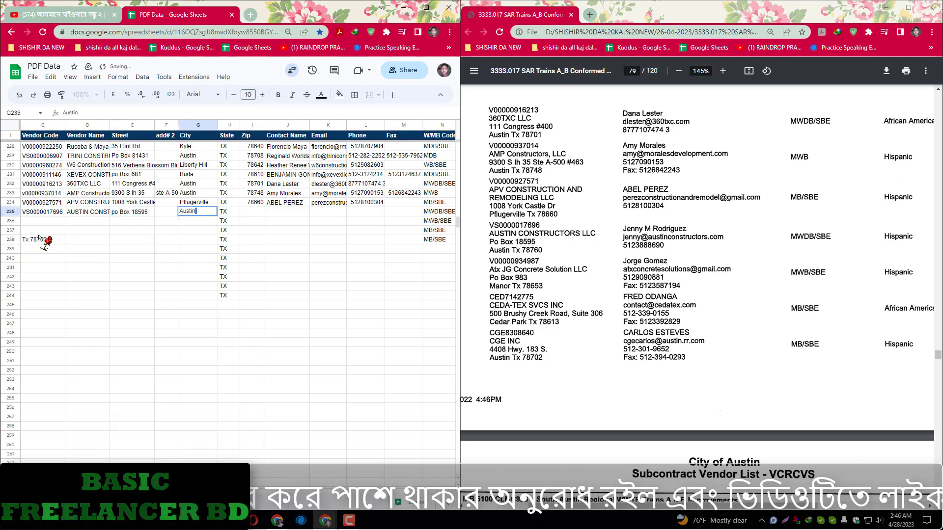
{"action": "double_click", "coordinate": [76, 113]}
{"action": "key", "text": "ctrl+x"}
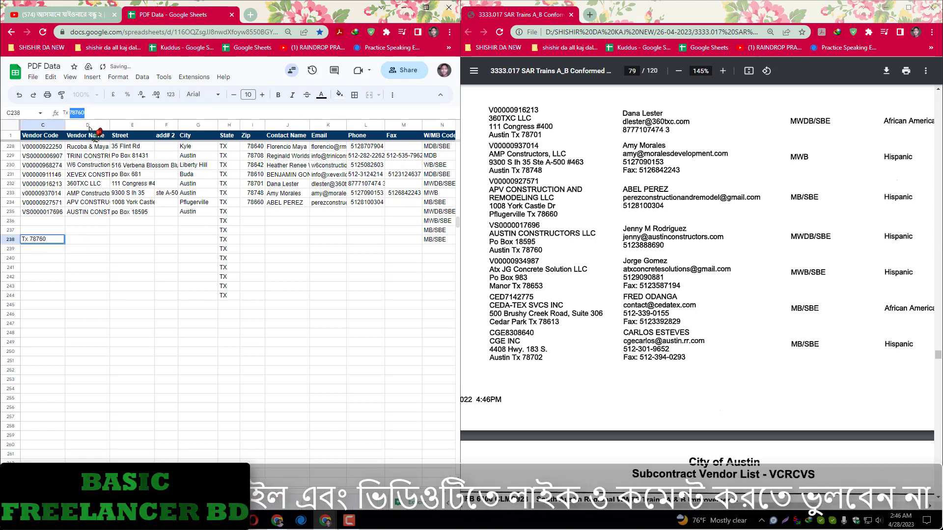
{"action": "left_click", "coordinate": [254, 212]}
{"action": "key", "text": "ctrl+v"}
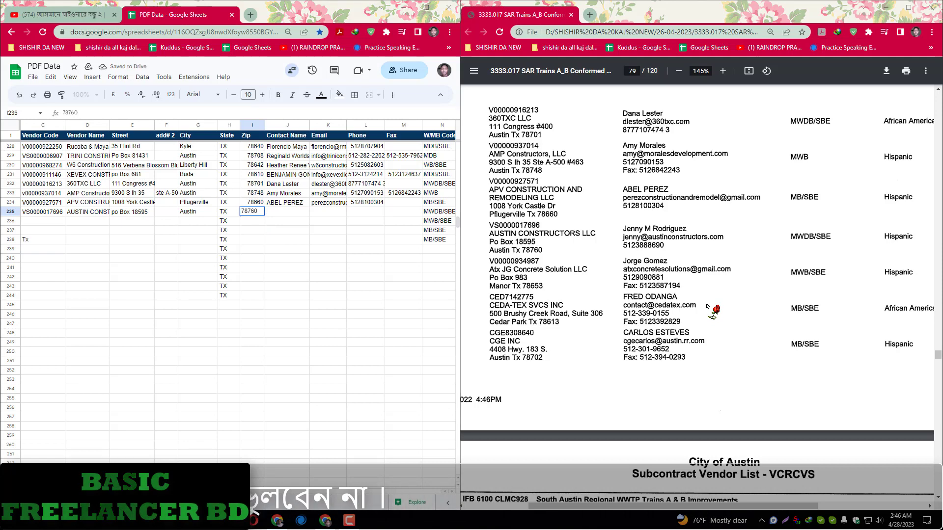
Extract the AUSTIN CONSTRUCTORS LLC contact name, email and phone block from the PDF and paste it from J235.
{"action": "key", "text": "Print"}
{"action": "left_click_drag", "start_coordinate": [617, 220], "coordinate": [732, 255]}
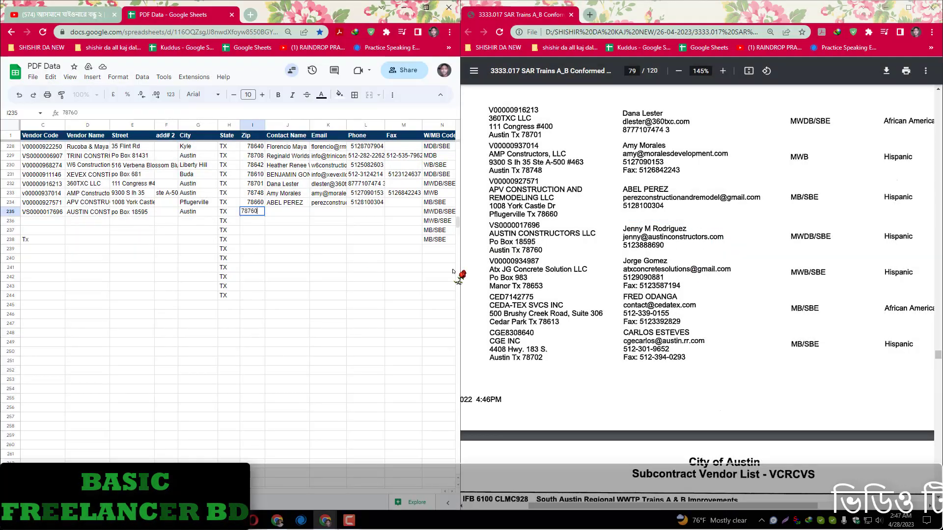
{"action": "key", "text": "Tab"}
{"action": "key", "text": "ctrl+v"}
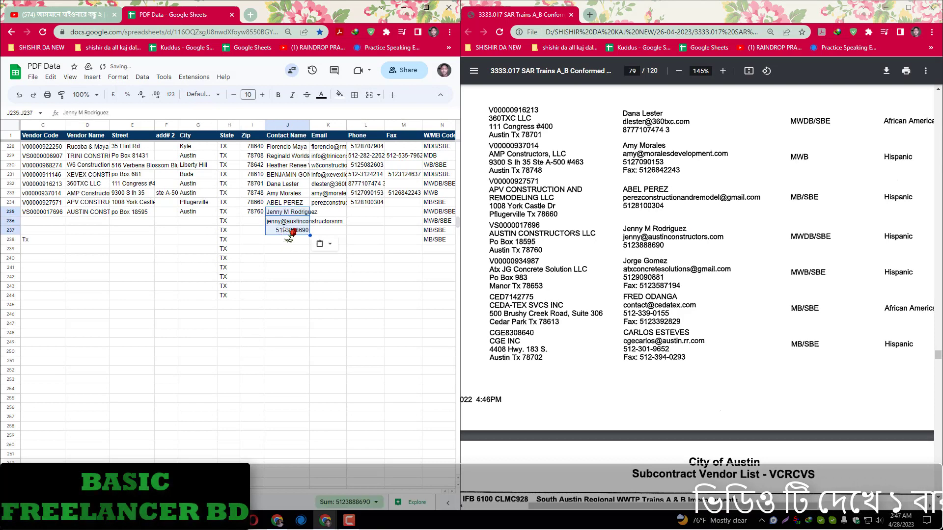
Move the AUSTIN CONSTRUCTORS email from J236 into Email cell K235 and the phone number from J237 into Phone cell L235.
{"action": "left_click", "coordinate": [288, 222]}
{"action": "left_click", "coordinate": [324, 214]}
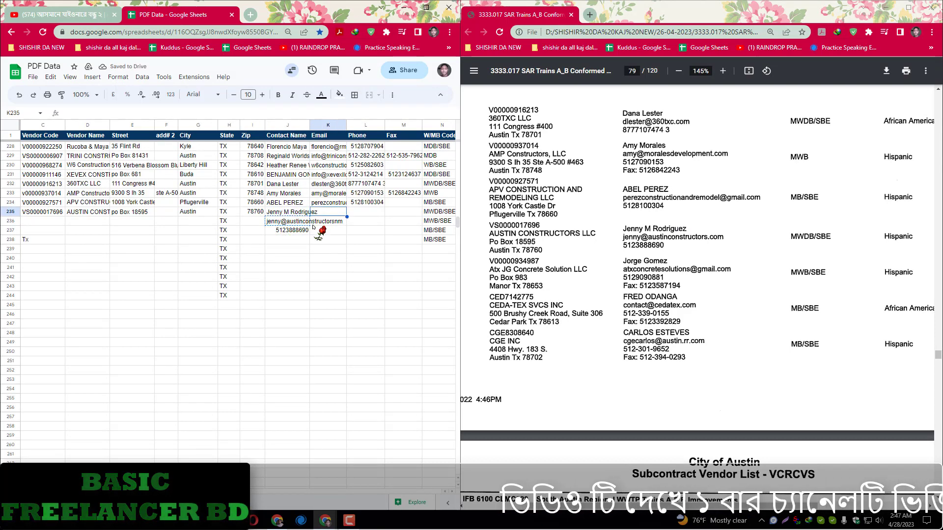
{"action": "key", "text": "ctrl+v"}
{"action": "left_click", "coordinate": [295, 231]}
{"action": "key", "text": "ctrl+x"}
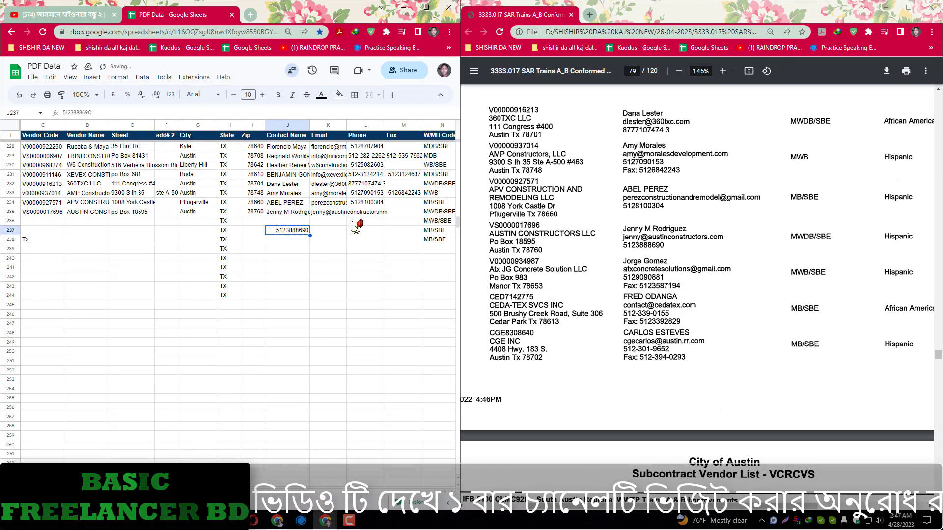
{"action": "left_click", "coordinate": [371, 212]}
{"action": "key", "text": "ctrl+v"}
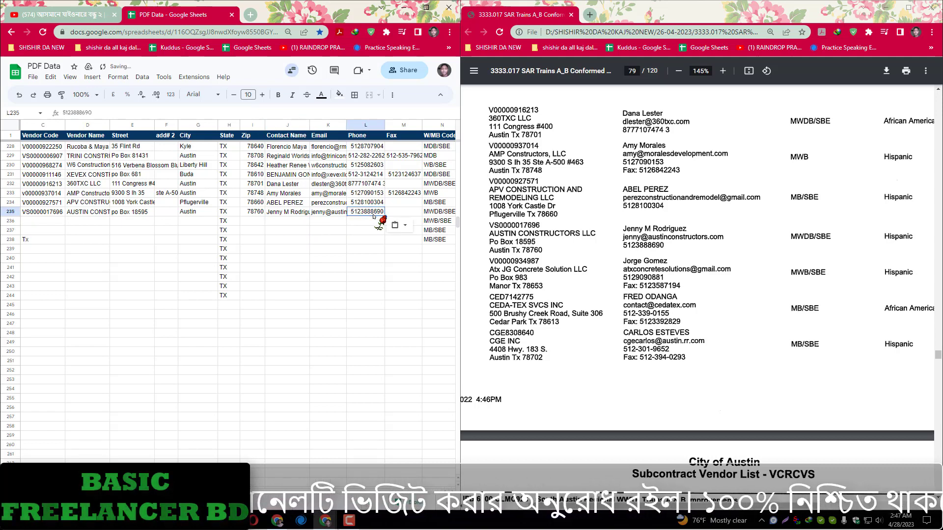
Clear the leftover Tx from C238, and extract the Atx JG Concrete Solution LLC code, name and address block from the PDF into C236 downward.
{"action": "left_click", "coordinate": [43, 240]}
{"action": "key", "text": "Delete"}
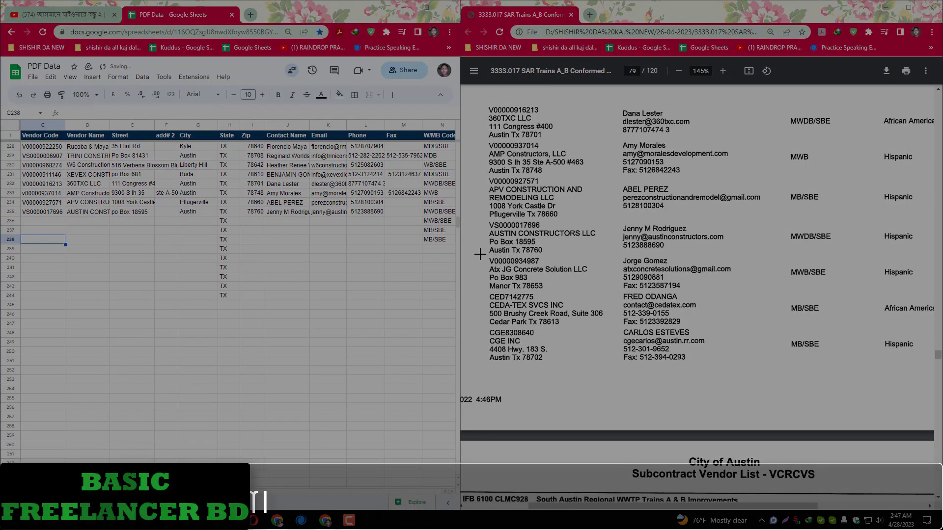
{"action": "left_click_drag", "start_coordinate": [543, 283], "coordinate": [595, 291]}
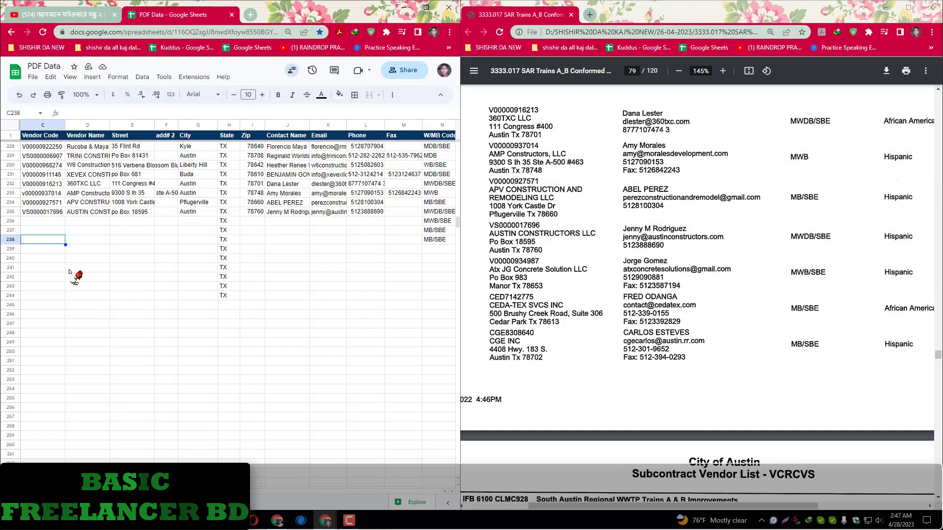
{"action": "left_click", "coordinate": [47, 224]}
{"action": "key", "text": "ctrl+v"}
Move Atx JG Concrete Solution LLC from C237 into Vendor Name cell D236 and the PO box line from C238 into Street cell E236.
{"action": "left_click", "coordinate": [45, 231]}
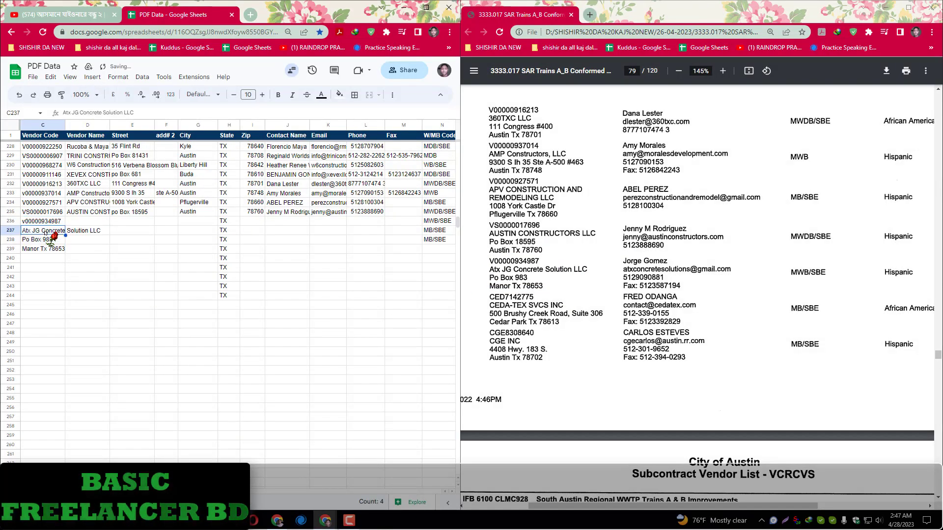
{"action": "left_click_drag", "start_coordinate": [45, 233], "coordinate": [127, 224]}
{"action": "left_click", "coordinate": [44, 241]}
Move the city name out of C239 into the Atx JG Concrete City cell G236.
{"action": "left_click", "coordinate": [49, 249]}
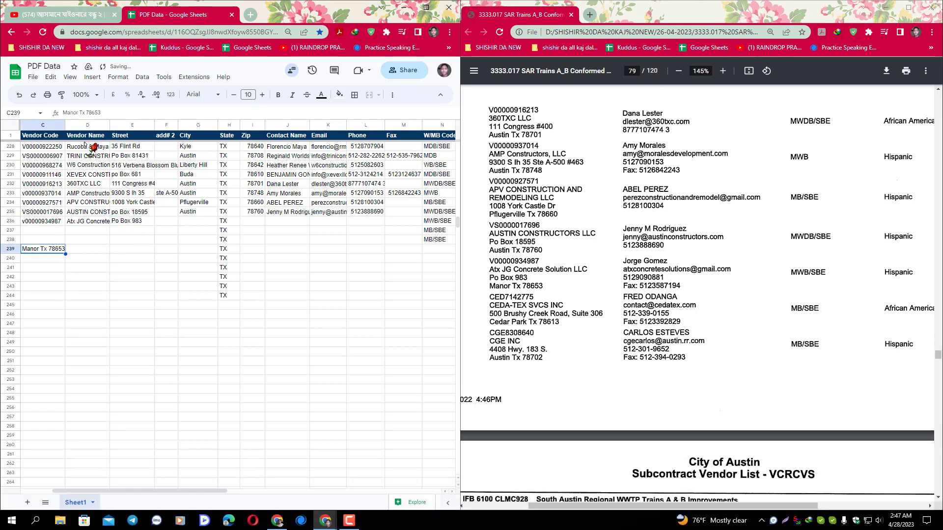
{"action": "double_click", "coordinate": [69, 112]}
{"action": "key", "text": "ctrl+x"}
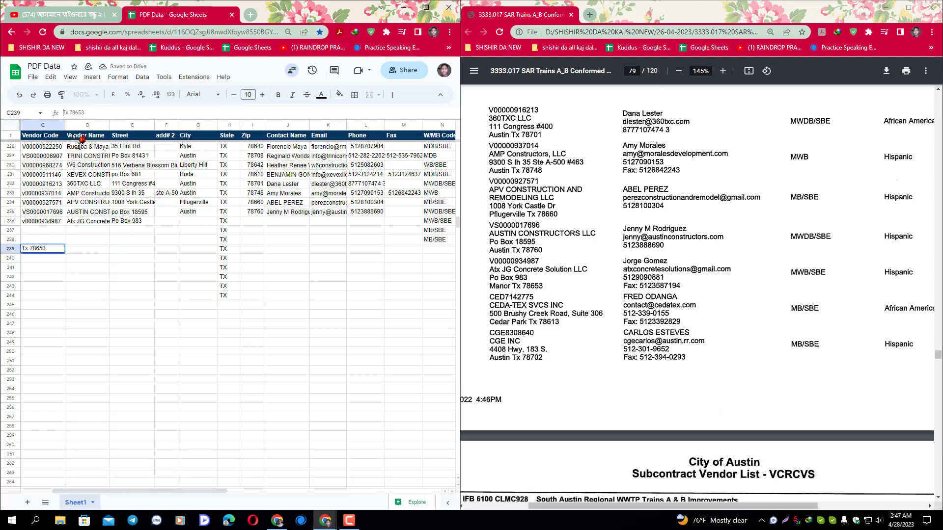
{"action": "left_click", "coordinate": [190, 222]}
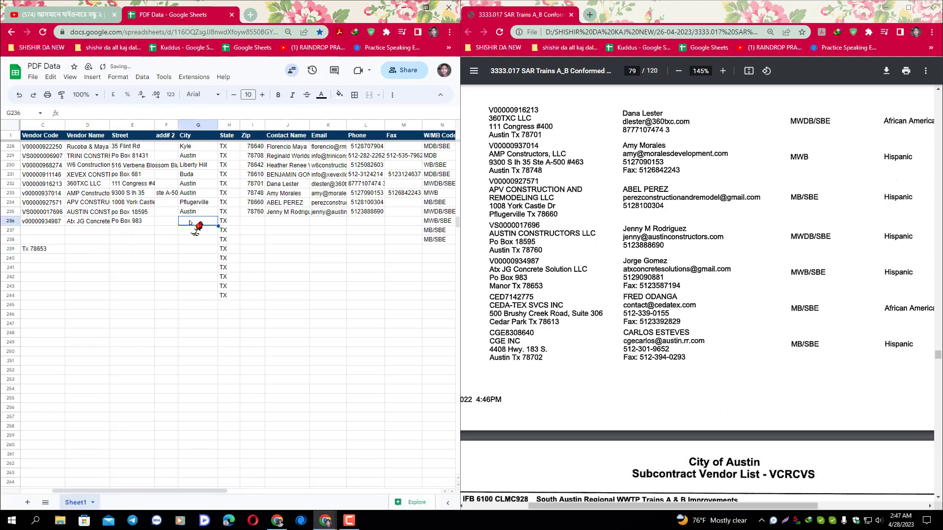
{"action": "key", "text": "ctrl+v"}
{"action": "key", "text": "ctrl+z"}
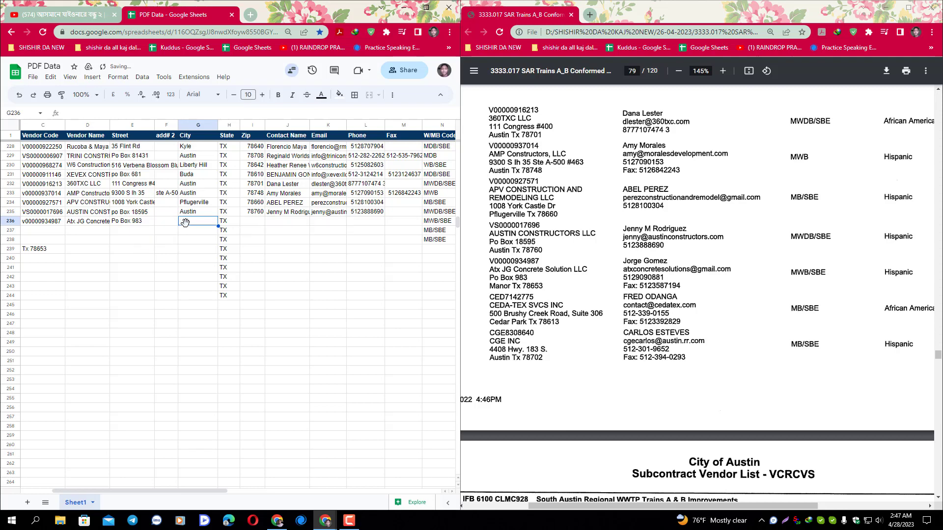
Move the zip code out of C239 into the Atx JG Concrete Zip cell I236.
{"action": "left_click", "coordinate": [39, 250]}
{"action": "double_click", "coordinate": [77, 113]}
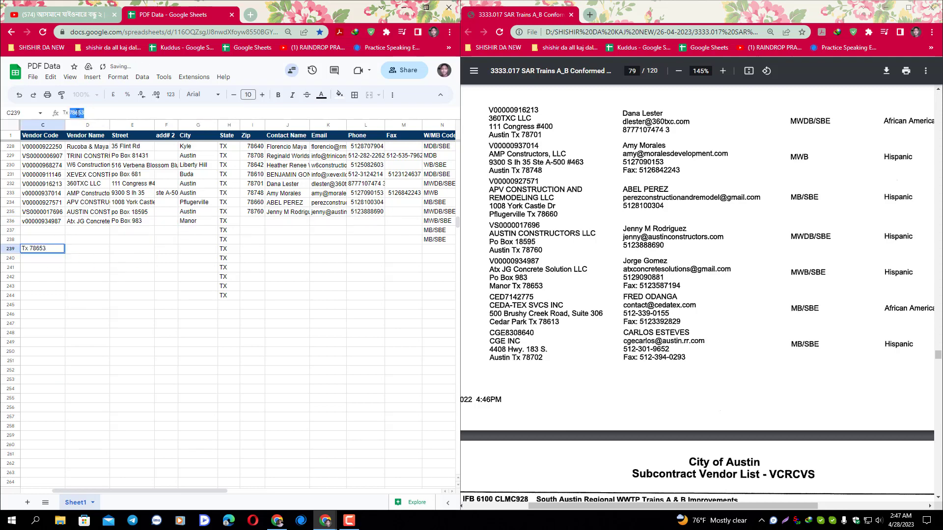
{"action": "key", "text": "ctrl+x"}
{"action": "left_click", "coordinate": [251, 222]}
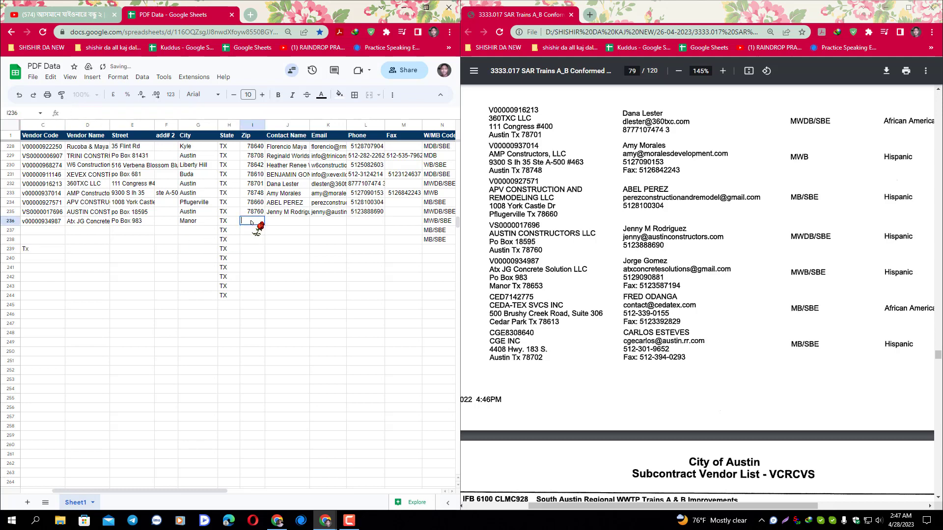
{"action": "key", "text": "ctrl+v"}
Extract the Atx JG Concrete Solution LLC contact name, email, phone and fax block from the PDF and paste it from J236.
{"action": "key", "text": "super+shift+t"}
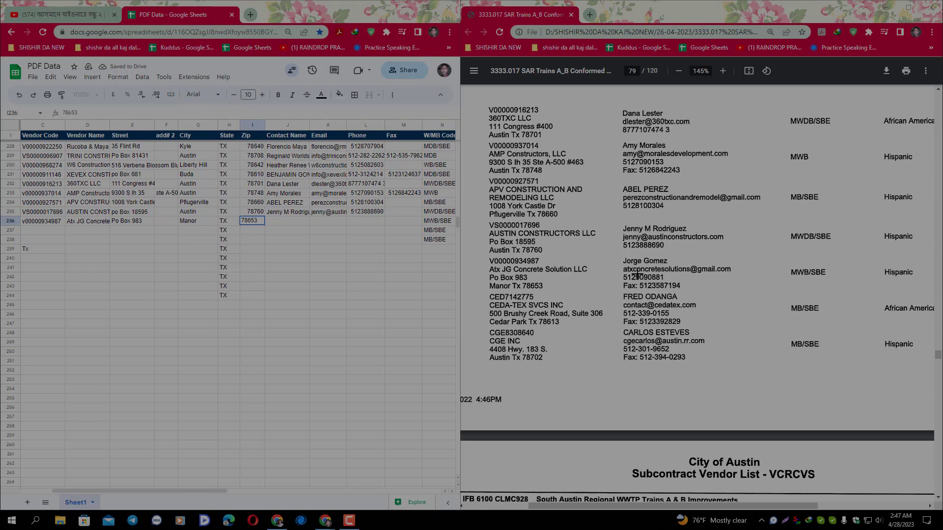
{"action": "left_click_drag", "start_coordinate": [616, 255], "coordinate": [747, 290]}
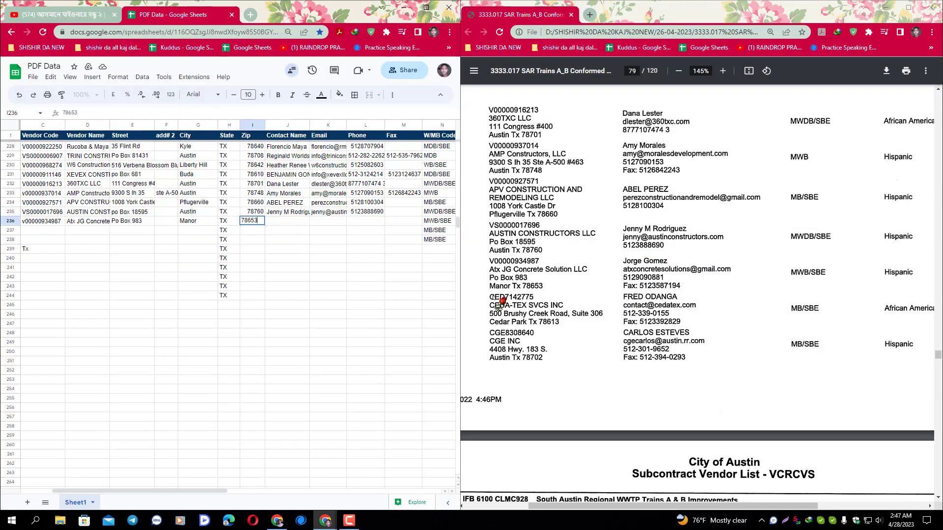
{"action": "key", "text": "Tab"}
{"action": "key", "text": "ctrl+v"}
Move the Atx JG Concrete email from J237 into Email cell K236 and the phone number from J238 into Phone cell L236.
{"action": "left_click", "coordinate": [280, 233]}
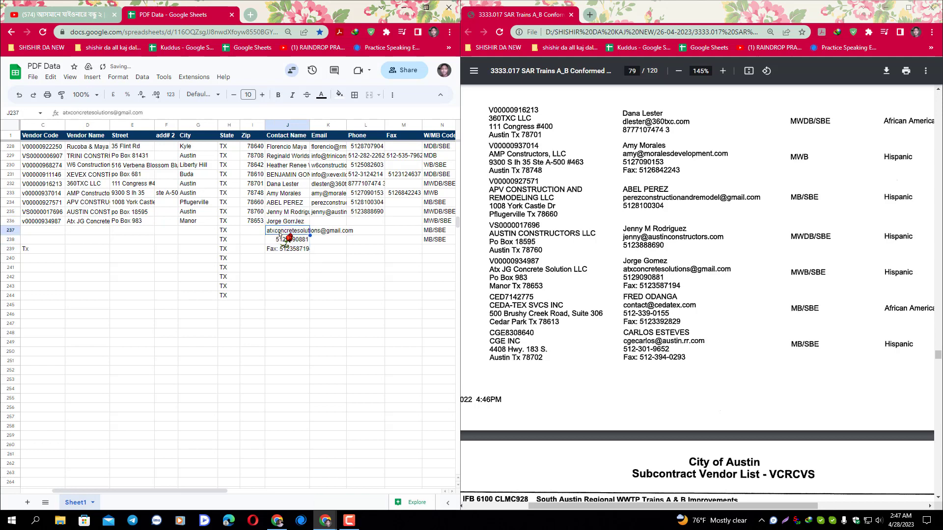
{"action": "key", "text": "ctrl+x"}
{"action": "left_click", "coordinate": [322, 222]}
{"action": "key", "text": "ctrl+v"}
{"action": "left_click", "coordinate": [300, 240]}
{"action": "key", "text": "ctrl+c"}
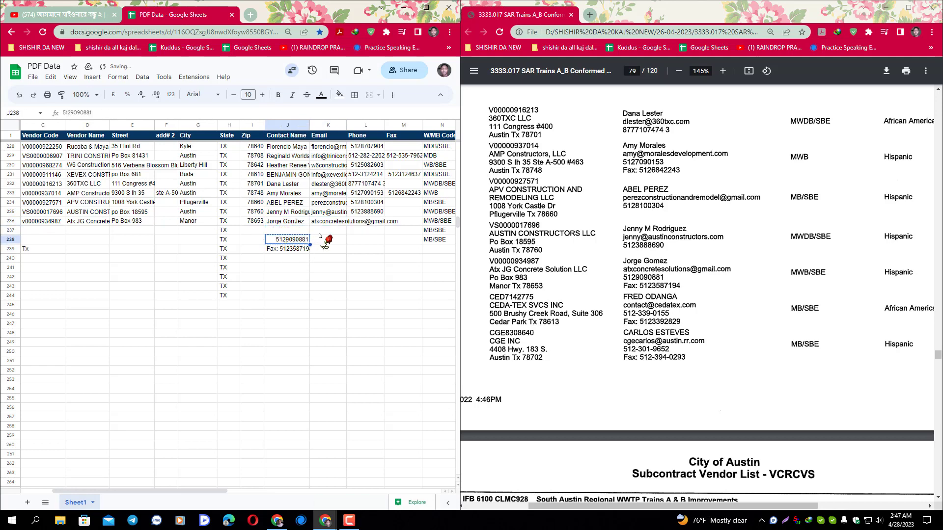
{"action": "left_click", "coordinate": [360, 224]}
{"action": "key", "text": "ctrl+v"}
Move the Atx JG Concrete fax number from J239 into Fax cell M236 and clear the leftover label in J238:J240.
{"action": "left_click", "coordinate": [277, 250]}
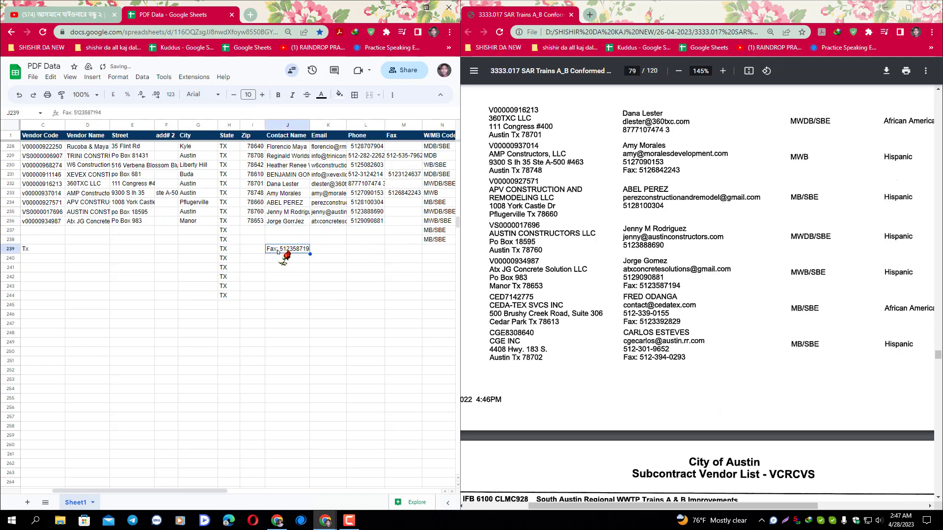
{"action": "double_click", "coordinate": [83, 112]}
{"action": "key", "text": "ctrl+x"}
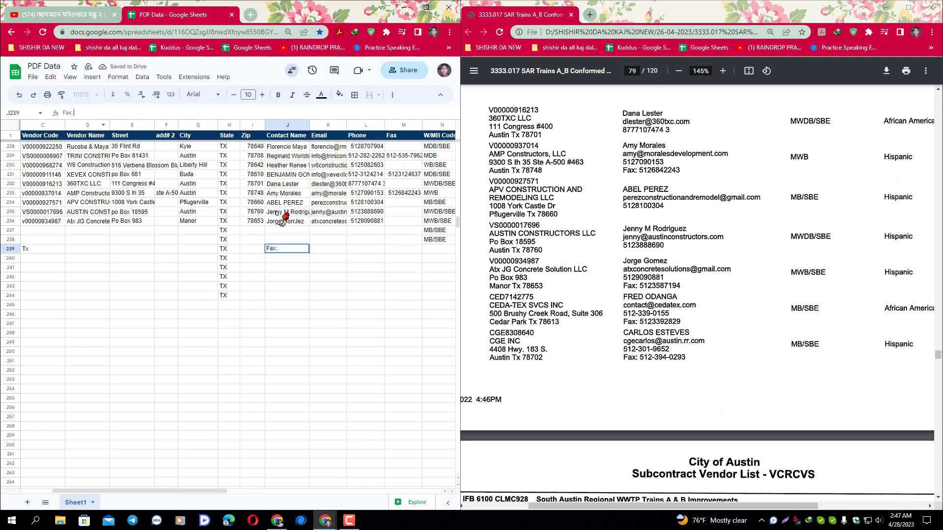
{"action": "left_click", "coordinate": [391, 224]}
{"action": "key", "text": "ctrl+v"}
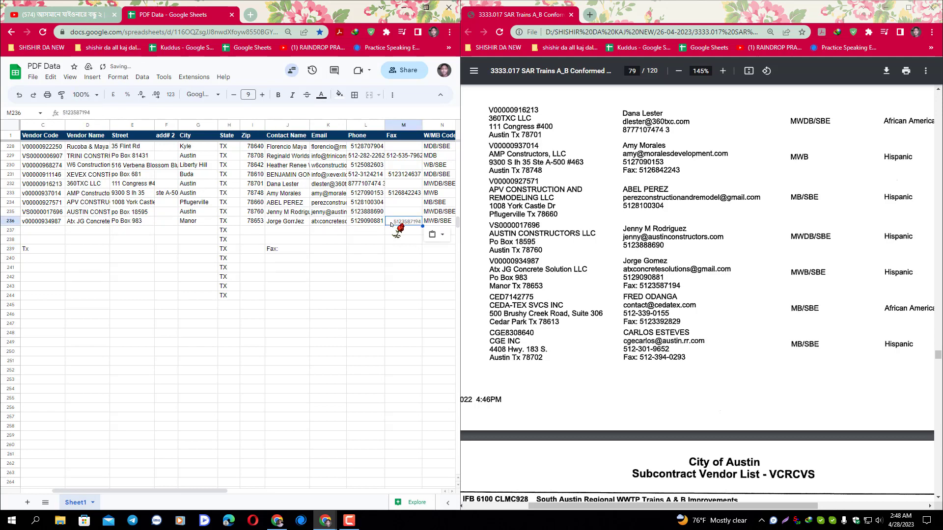
{"action": "key", "text": "ctrl+z"}
{"action": "key", "text": "ctrl+v"}
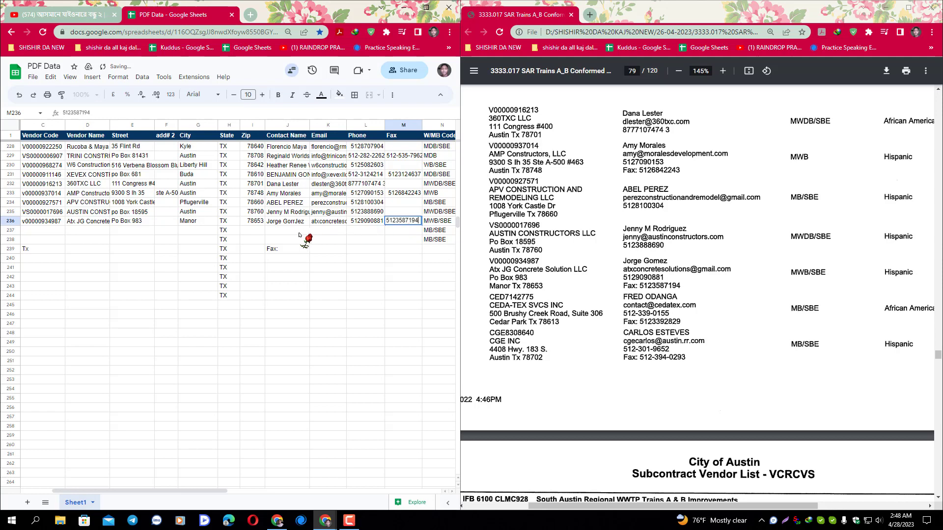
{"action": "left_click_drag", "start_coordinate": [296, 239], "coordinate": [281, 259]}
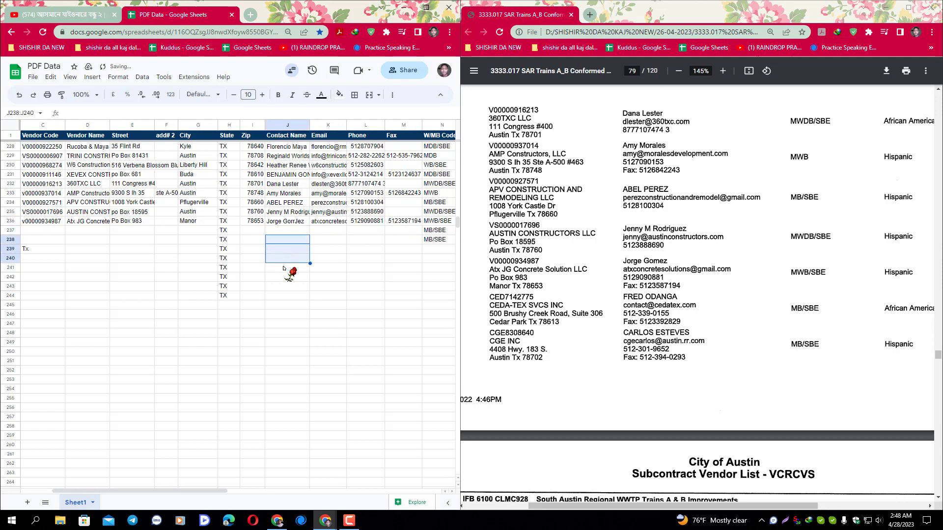
Extract the CEDA-TEX SVCS INC vendor code, name and address block from the PDF and paste it from C237.
{"action": "scroll", "coordinate": [589, 296], "scroll_direction": "down", "scroll_amount": 1}
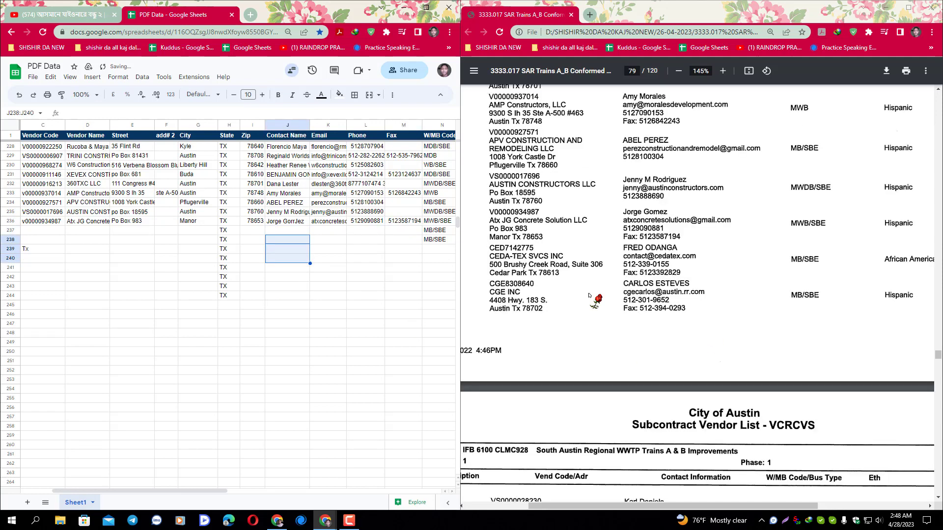
{"action": "key", "text": "super+shift+s"}
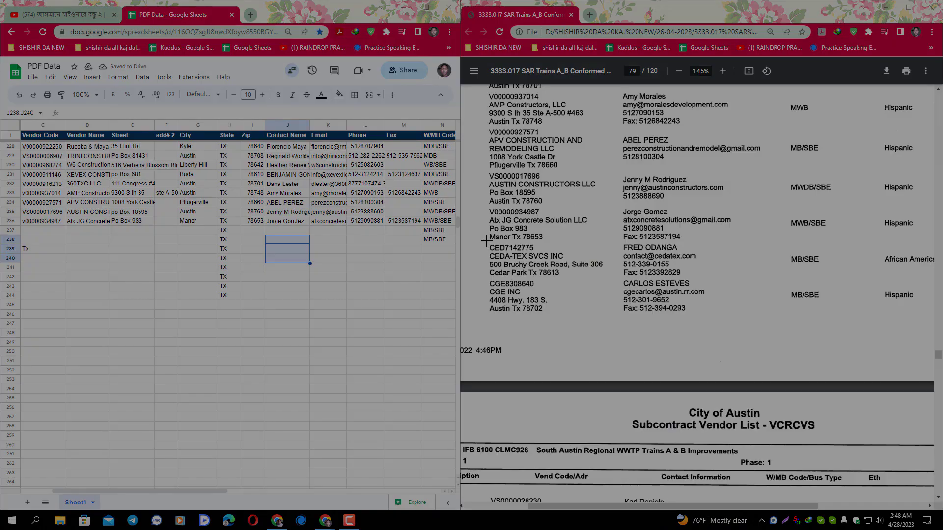
{"action": "left_click_drag", "start_coordinate": [561, 276], "coordinate": [610, 279]}
{"action": "left_click", "coordinate": [37, 232]}
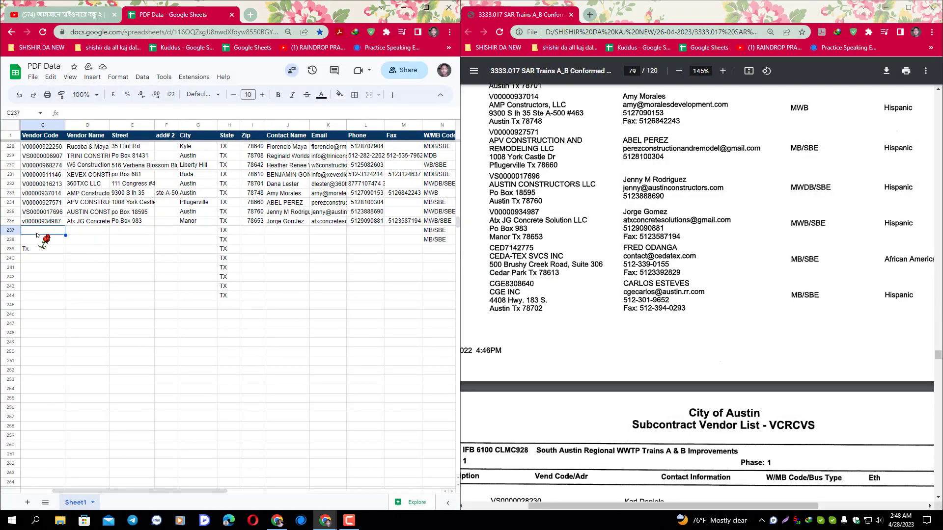
{"action": "type", "text": "CED7142775 CEDA-TEX SVCS INC 500 Brushy Creek Road, Suite 306 Cedar Park Tx 78613"}
Move CEDA-TEX SVCS INC from C238 into Vendor Name cell D237 and the street line from C239 into Street cell E237.
{"action": "left_click", "coordinate": [40, 240]}
{"action": "key", "text": "ctrl+x"}
{"action": "left_click", "coordinate": [82, 232]}
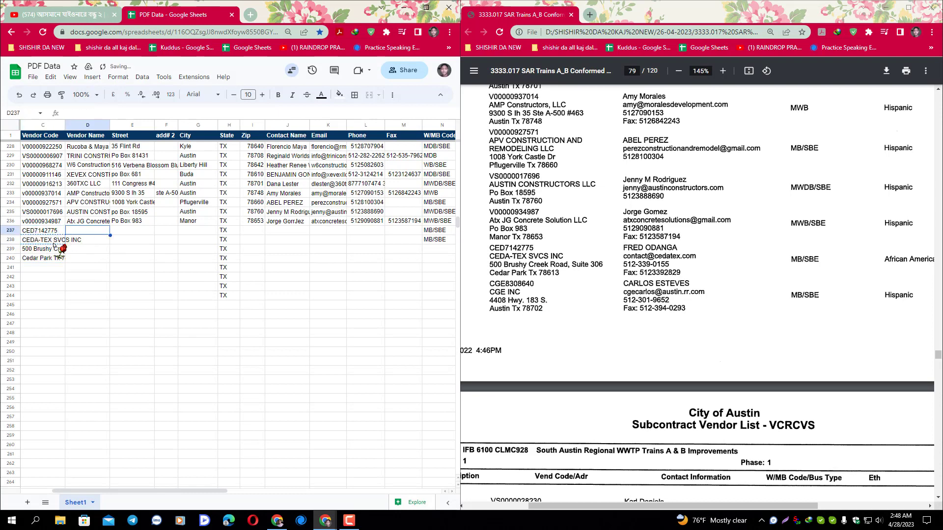
{"action": "key", "text": "ctrl+v"}
{"action": "left_click", "coordinate": [43, 249]}
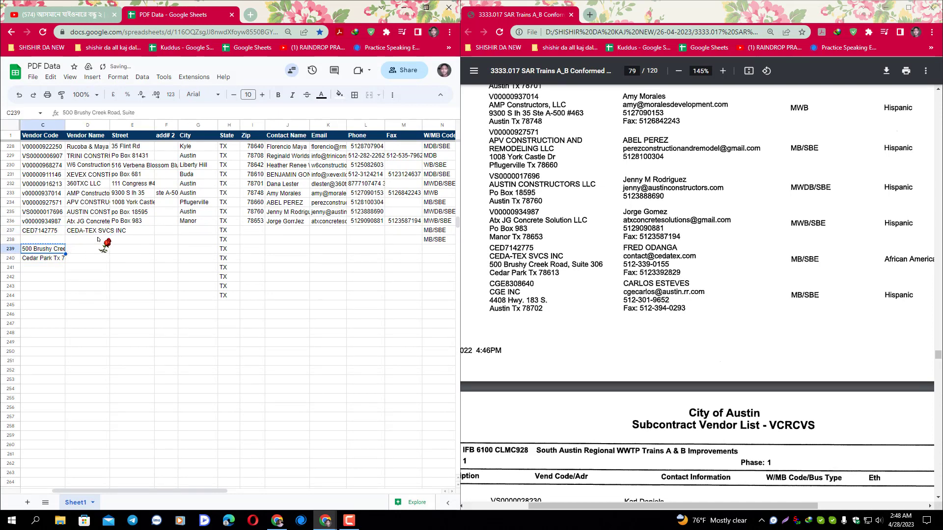
{"action": "left_click", "coordinate": [130, 231]}
{"action": "key", "text": "ctrl+v"}
Move the CEDA-TEX city name out of C240 into City cell G237 and the zip code into Zip cell I237.
{"action": "left_click", "coordinate": [39, 259]}
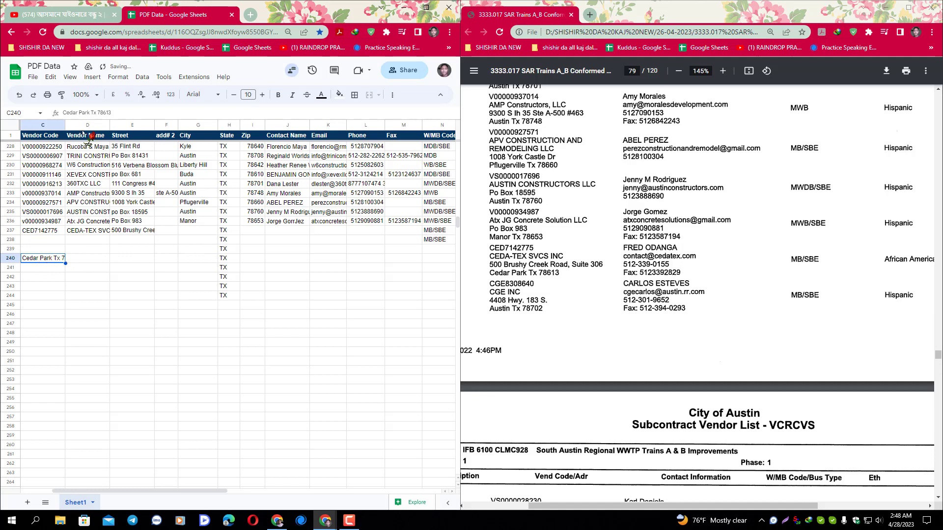
{"action": "left_click_drag", "start_coordinate": [89, 112], "coordinate": [64, 112]}
{"action": "key", "text": "ctrl+x"}
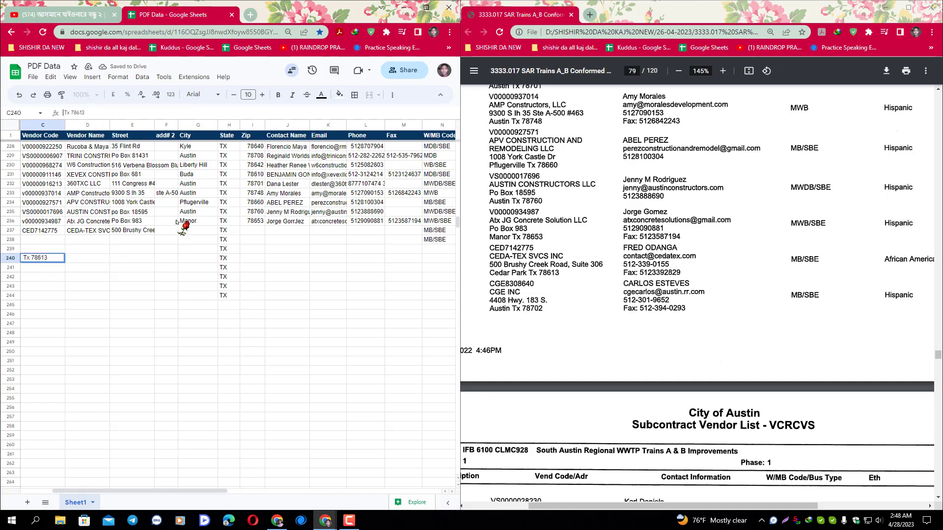
{"action": "double_click", "coordinate": [185, 231]}
{"action": "key", "text": "ctrl+v"}
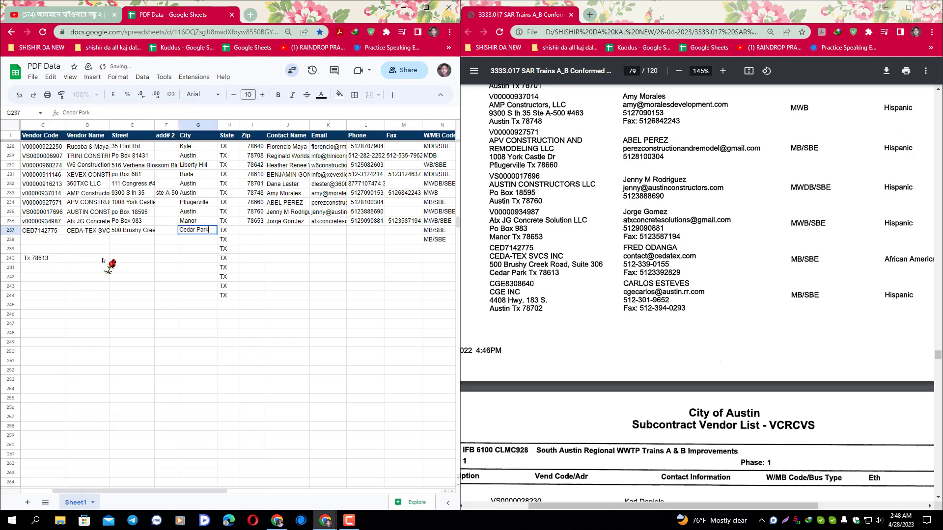
{"action": "left_click", "coordinate": [33, 260]}
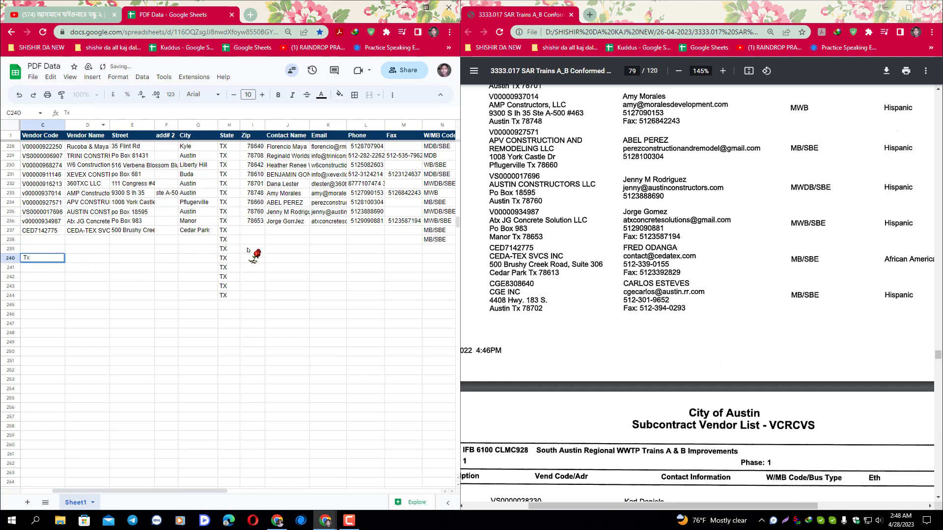
{"action": "double_click", "coordinate": [249, 232]}
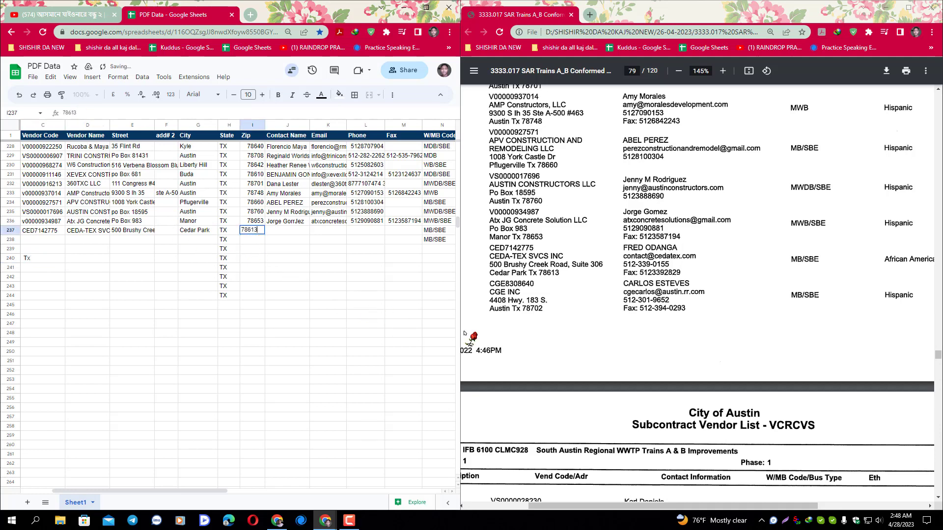
Extract the CEDA-TEX contact name, email, phone and fax block from the PDF and paste it from J237.
{"action": "key", "text": "super+shift+s"}
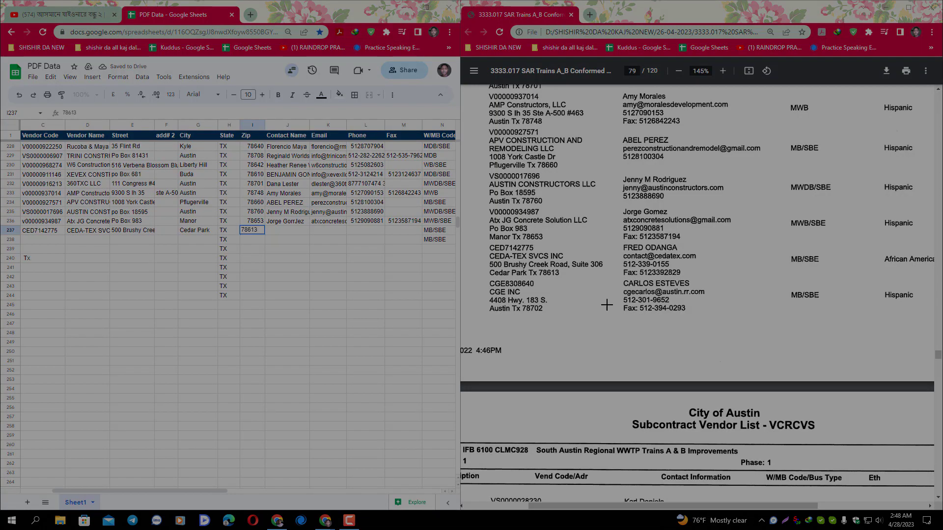
{"action": "left_click_drag", "start_coordinate": [621, 240], "coordinate": [724, 281]}
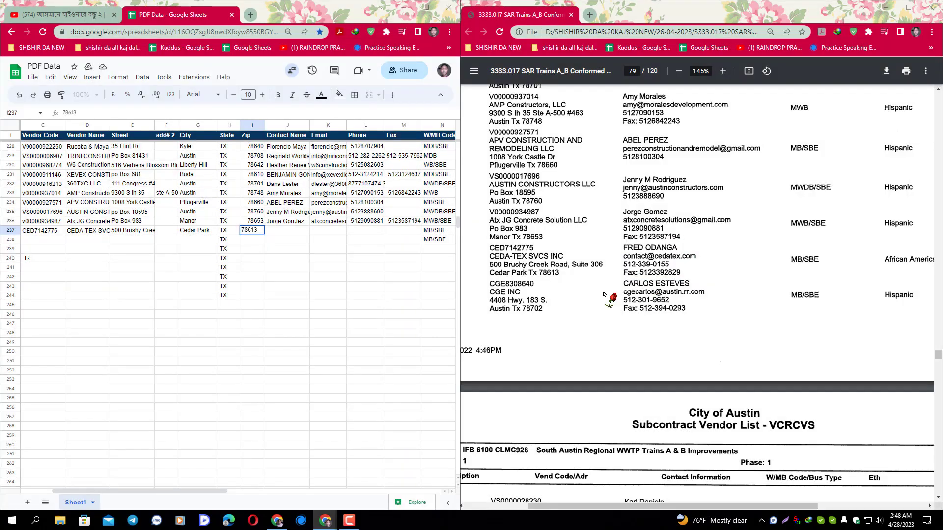
{"action": "left_click", "coordinate": [293, 233]}
{"action": "key", "text": "ctrl+v"}
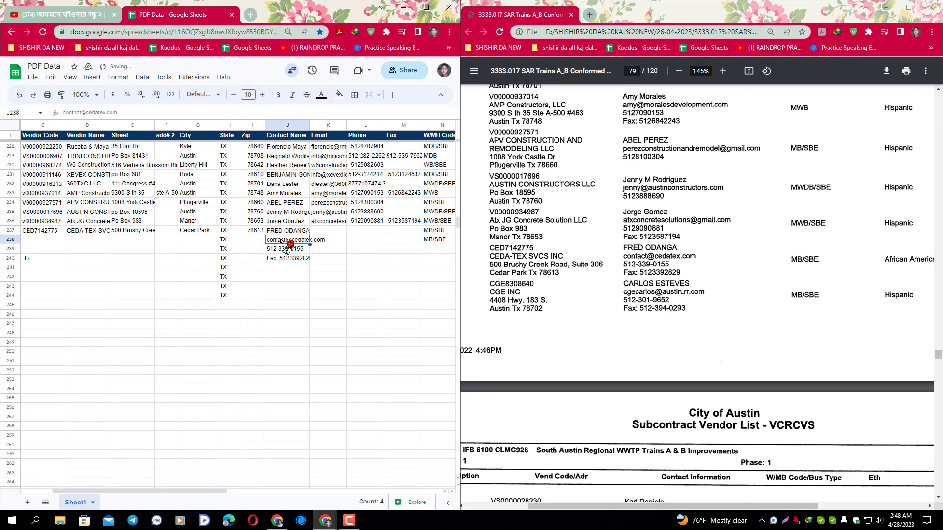
Move the CEDA-TEX email from J238 into Email cell K237 and the phone number from J239 into Phone cell L237.
{"action": "key", "text": "Down"}
{"action": "left_click", "coordinate": [329, 234]}
{"action": "key", "text": "ctrl+v"}
{"action": "left_click", "coordinate": [283, 250]}
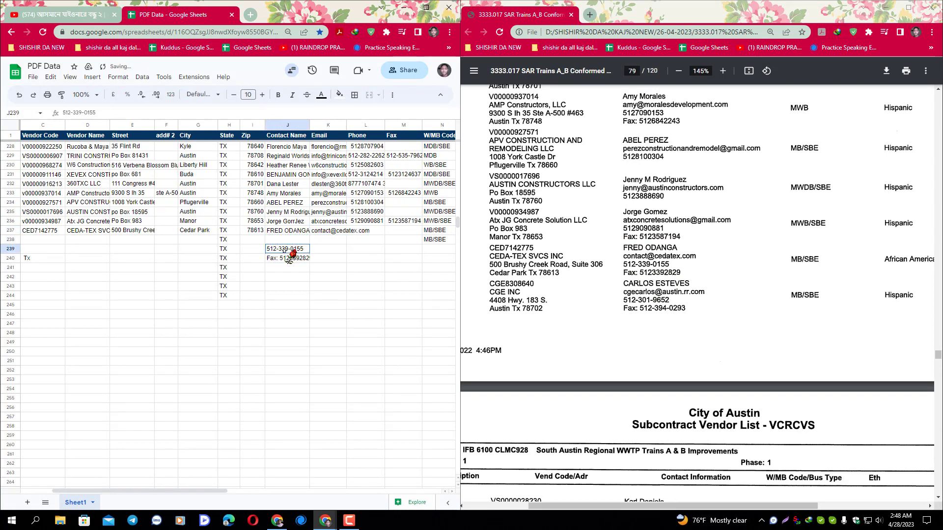
{"action": "left_click", "coordinate": [366, 231]}
{"action": "key", "text": "ctrl+v"}
Move only the fax number out of J240 into the CEDA-TEX Fax cell M237.
{"action": "left_click", "coordinate": [293, 258]}
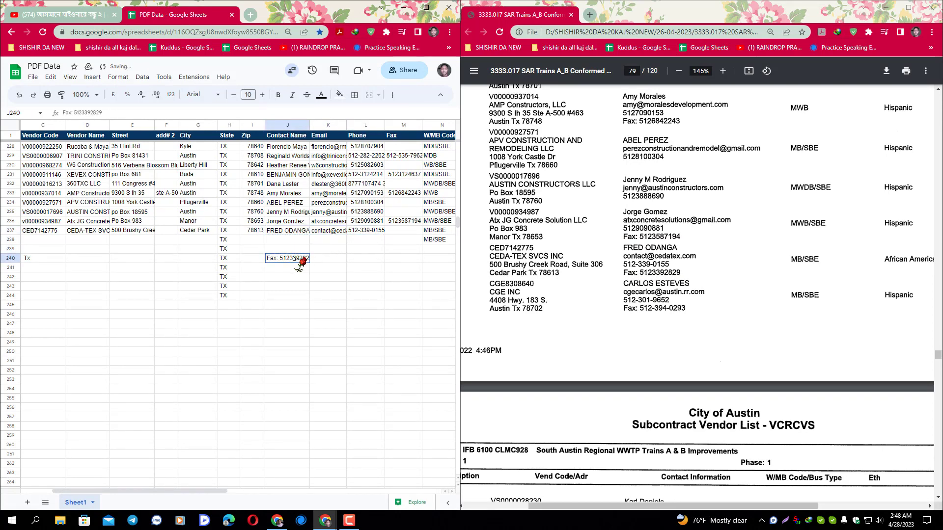
{"action": "left_click_drag", "start_coordinate": [106, 113], "coordinate": [73, 113]}
{"action": "key", "text": "ctrl+x"}
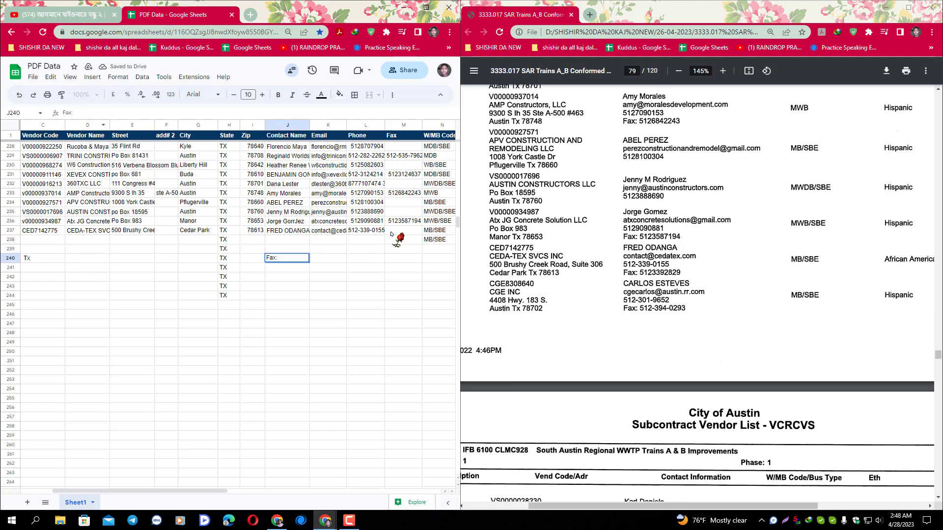
{"action": "left_click", "coordinate": [395, 232]}
{"action": "key", "text": "ctrl+v"}
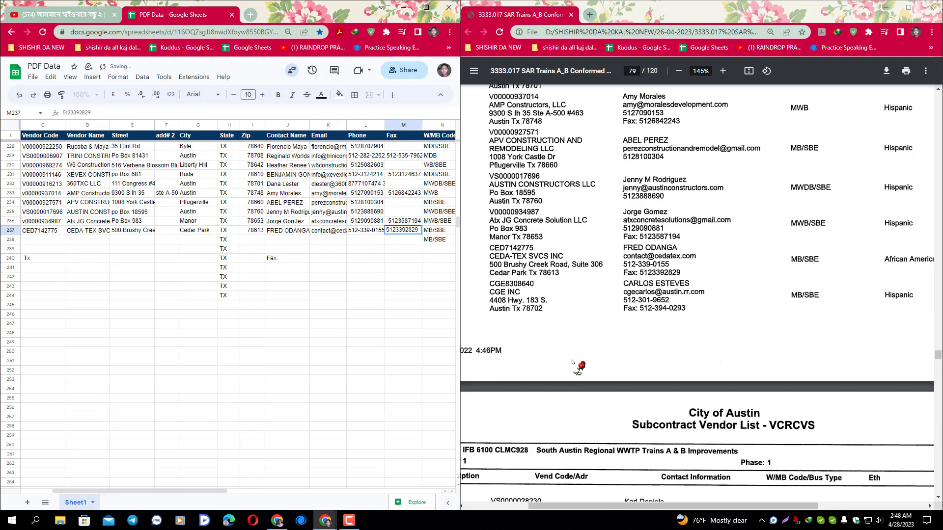
Extract the CGE INC vendor code, name and address block from the PDF and paste it from C238.
{"action": "key", "text": "super+shift+s"}
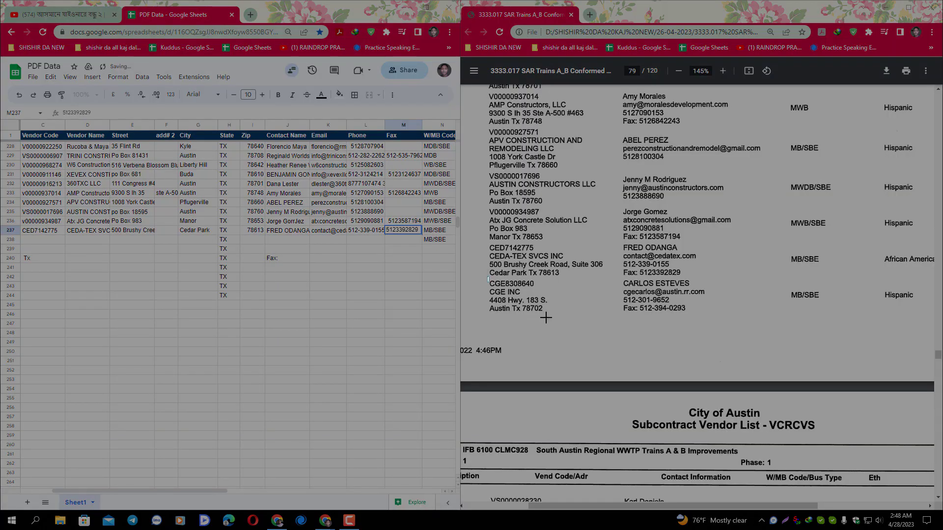
{"action": "left_click_drag", "start_coordinate": [545, 318], "coordinate": [565, 324]}
{"action": "left_click", "coordinate": [53, 243]}
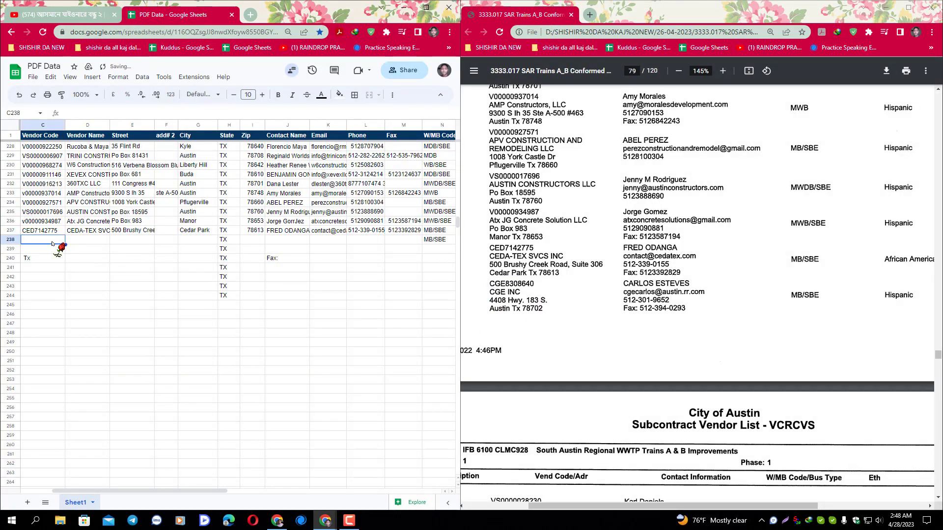
{"action": "key", "text": "ctrl+v"}
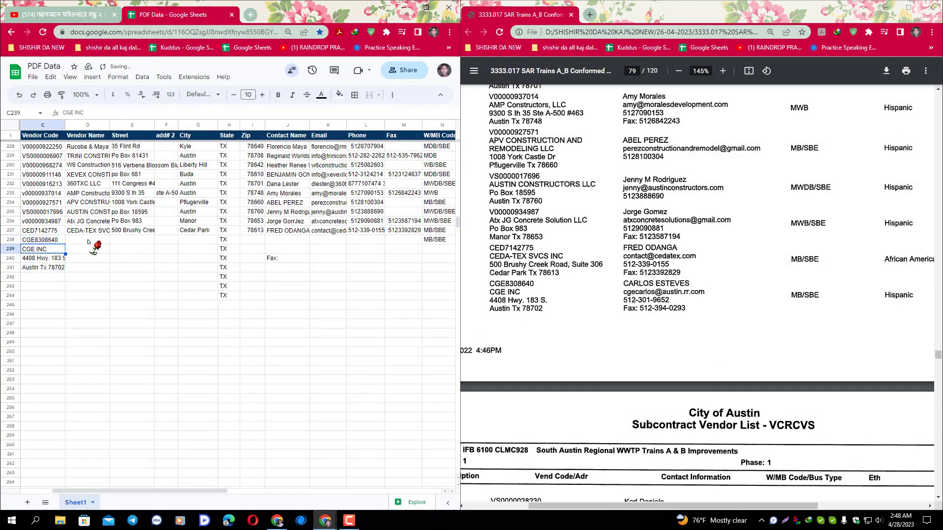
Move CGE INC from C239 into Vendor Name cell D238 and the street line from C240 into Street cell E238.
{"action": "key", "text": "Right"}
{"action": "left_click_drag", "start_coordinate": [66, 250], "coordinate": [127, 244]}
{"action": "left_click", "coordinate": [53, 261]}
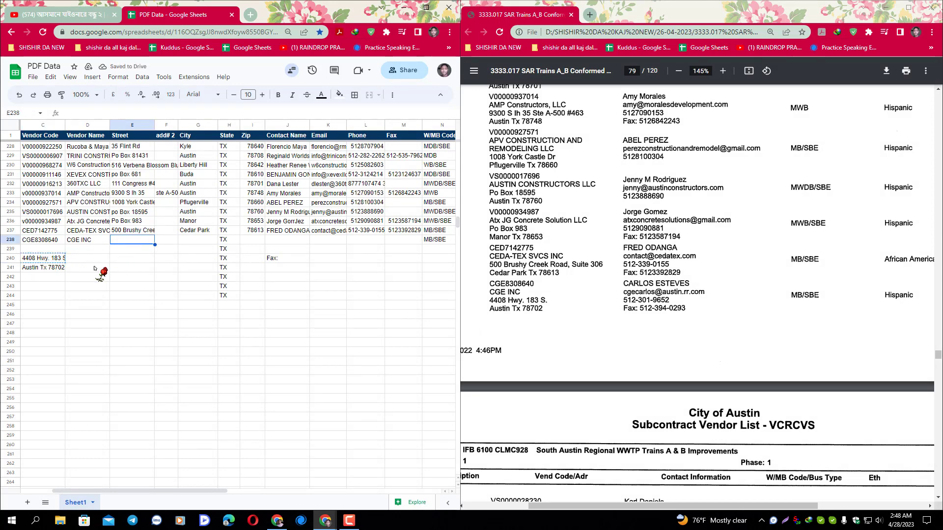
Move the CGE INC city name out of C241 into City cell G238 and the zip code into Zip cell I238.
{"action": "left_click", "coordinate": [53, 270]}
{"action": "double_click", "coordinate": [70, 114]}
{"action": "key", "text": "ctrl+x"}
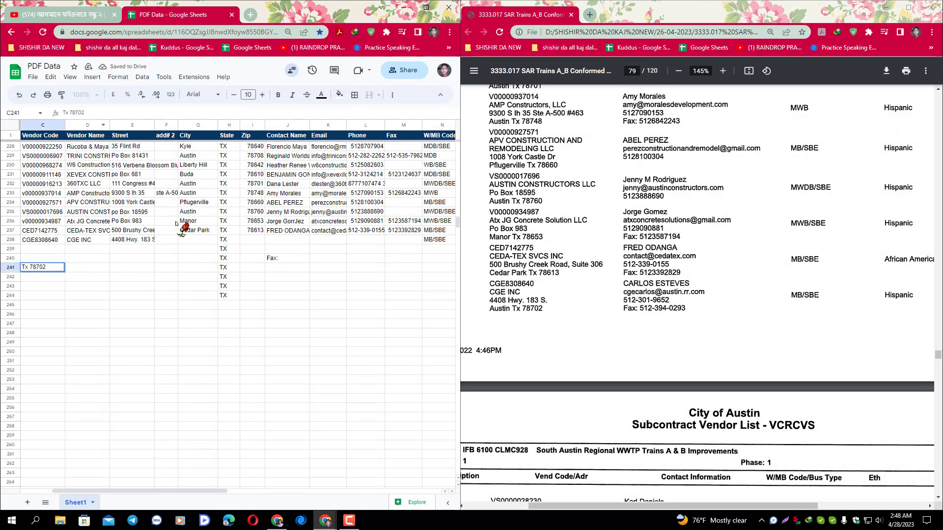
{"action": "left_click", "coordinate": [202, 241]}
{"action": "key", "text": "ctrl+v"}
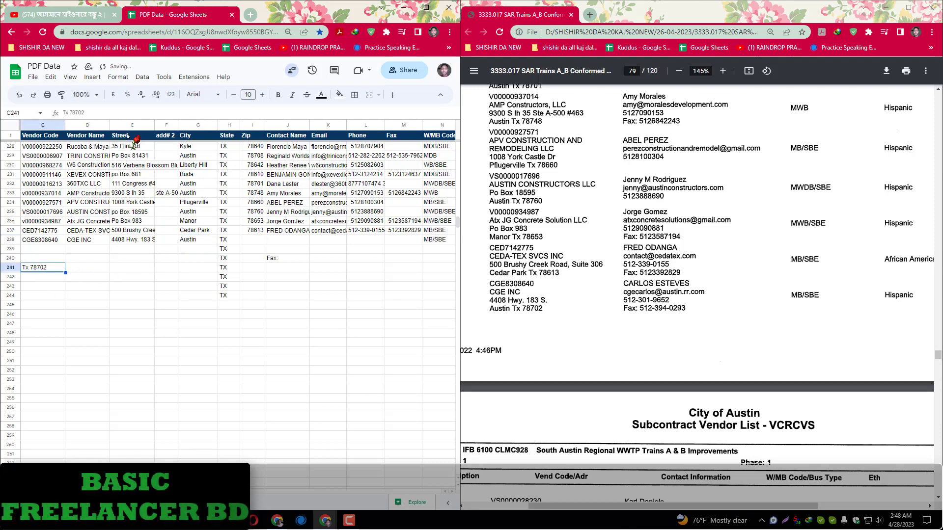
{"action": "double_click", "coordinate": [81, 112]}
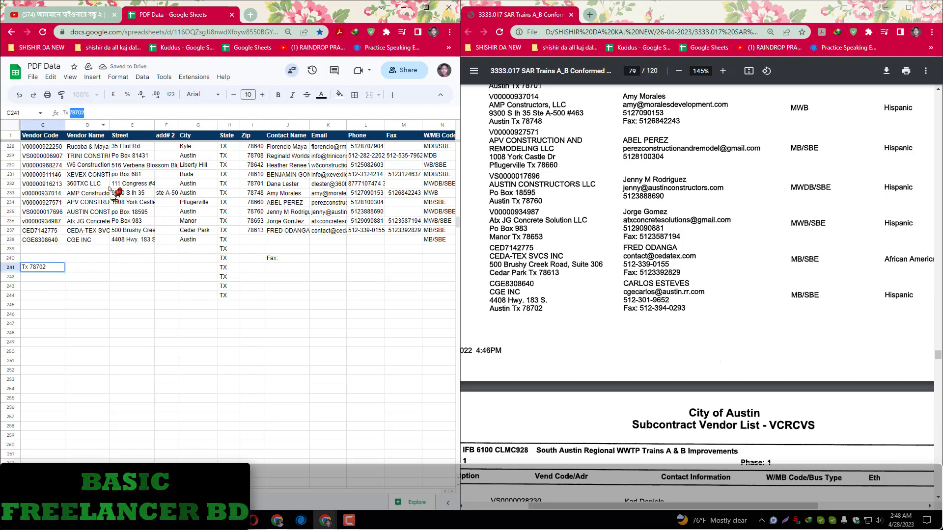
{"action": "left_click", "coordinate": [252, 240]}
{"action": "key", "text": "ctrl+v"}
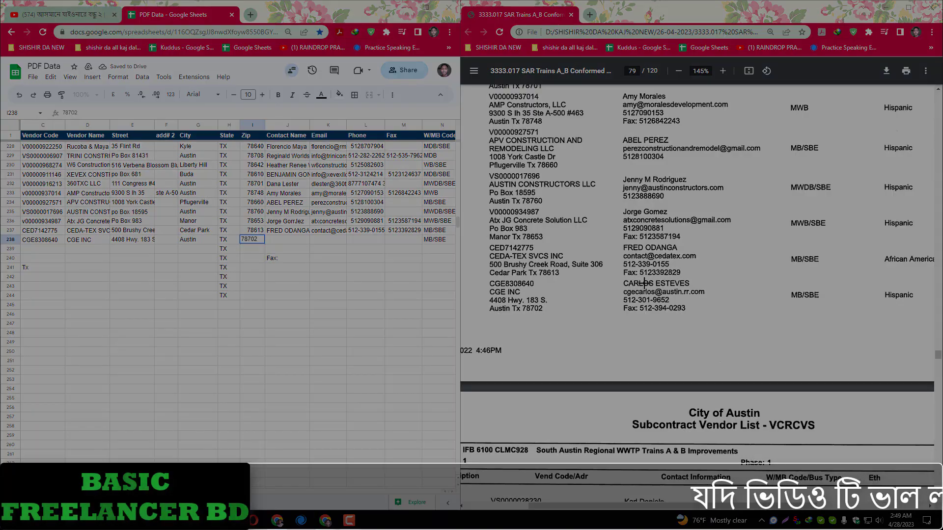
Extract the CGE INC contact name, email, phone and fax block from the PDF and paste it from J238.
{"action": "left_click_drag", "start_coordinate": [618, 275], "coordinate": [707, 319]}
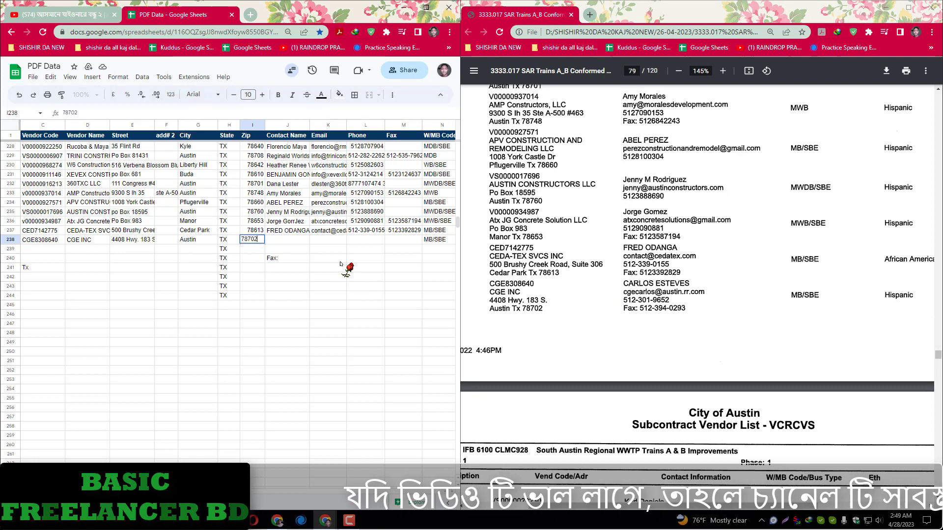
{"action": "left_click", "coordinate": [290, 240]}
{"action": "key", "text": "ctrl+v"}
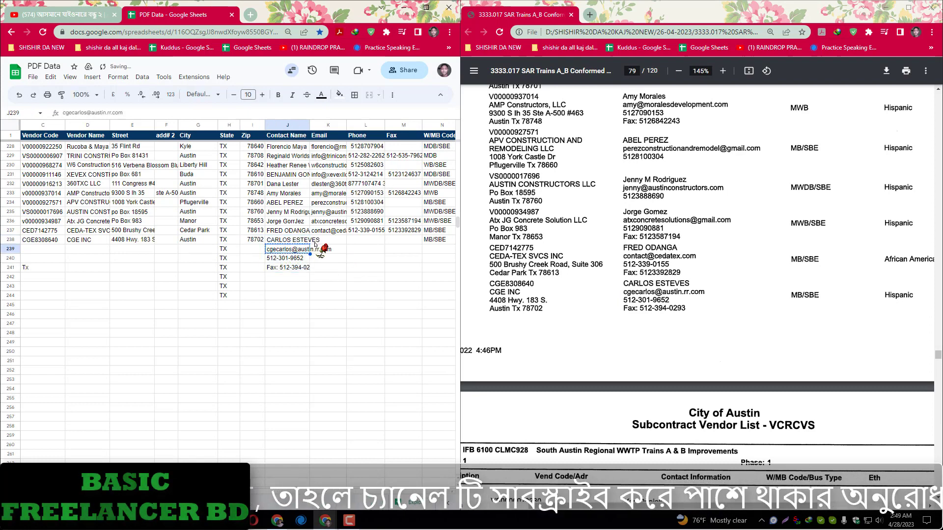
Move the CGE INC email from J239 into Email cell K238 and the phone number from J240 into Phone cell L238.
{"action": "key", "text": "ctrl+v"}
{"action": "left_click", "coordinate": [288, 253]}
{"action": "left_click", "coordinate": [289, 257]}
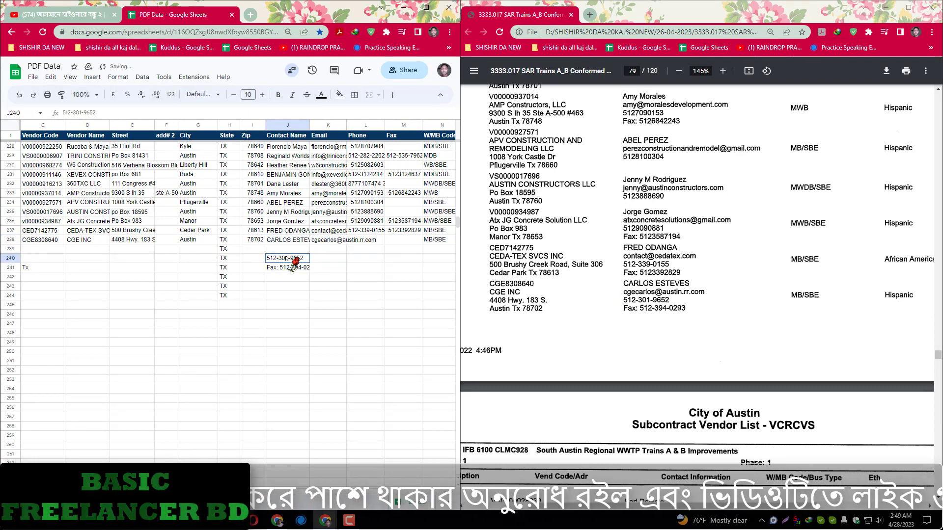
{"action": "key", "text": "ctrl+x"}
{"action": "left_click", "coordinate": [366, 239]}
{"action": "key", "text": "ctrl+v"}
Move only the CGE INC fax number, without its "Fax:" label, from J241 into Fax cell M238.
{"action": "left_click", "coordinate": [287, 267]}
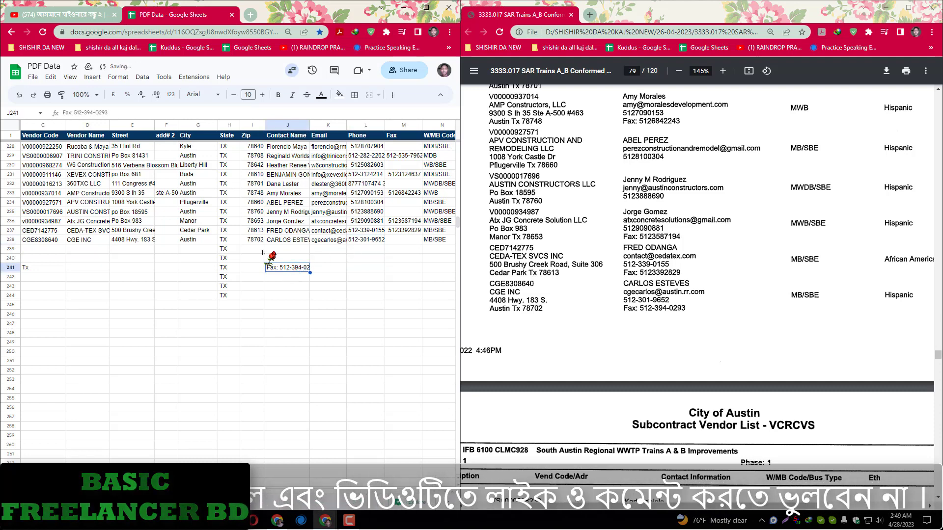
{"action": "left_click_drag", "start_coordinate": [74, 113], "coordinate": [109, 113]}
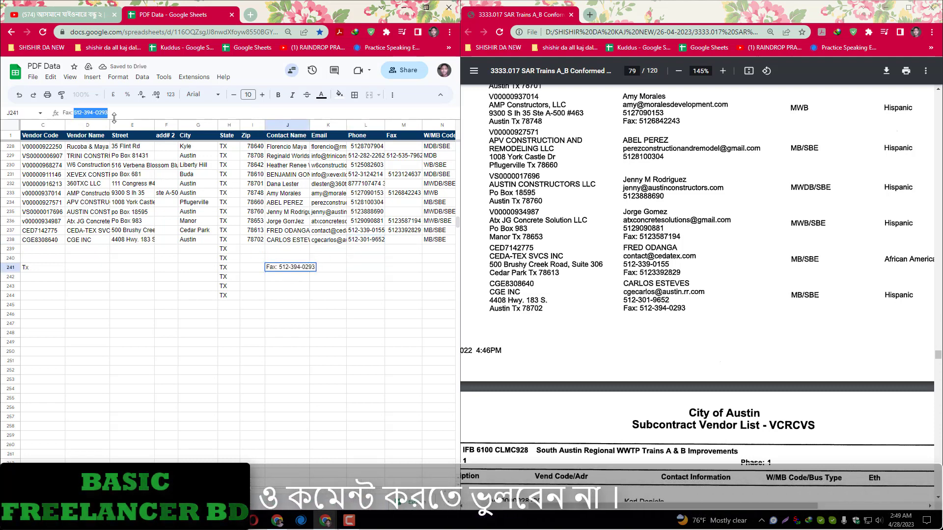
{"action": "key", "text": "ctrl+x"}
{"action": "left_click", "coordinate": [394, 243]}
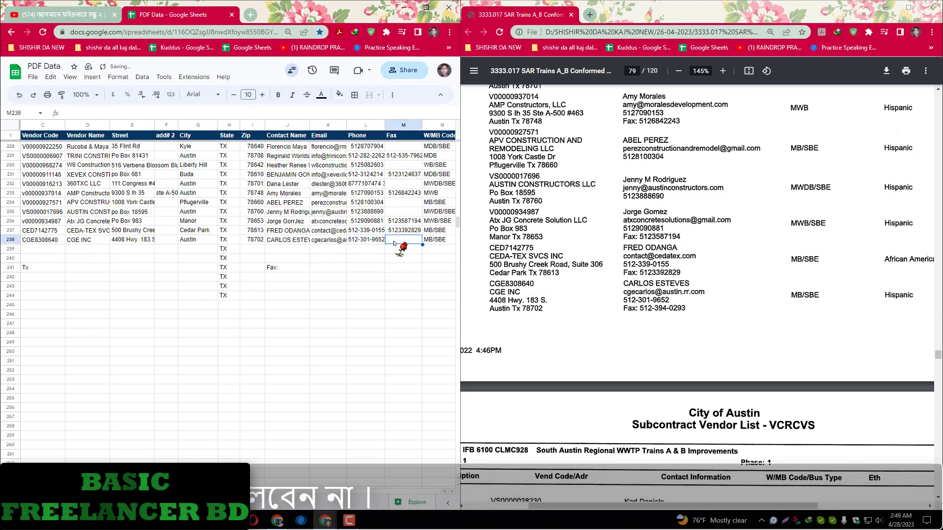
Clear the leftover "Fax:" label in J240:J241 and the leftover "Tx" in C240:C241, ending on cell C239.
{"action": "left_click_drag", "start_coordinate": [292, 259], "coordinate": [278, 274]}
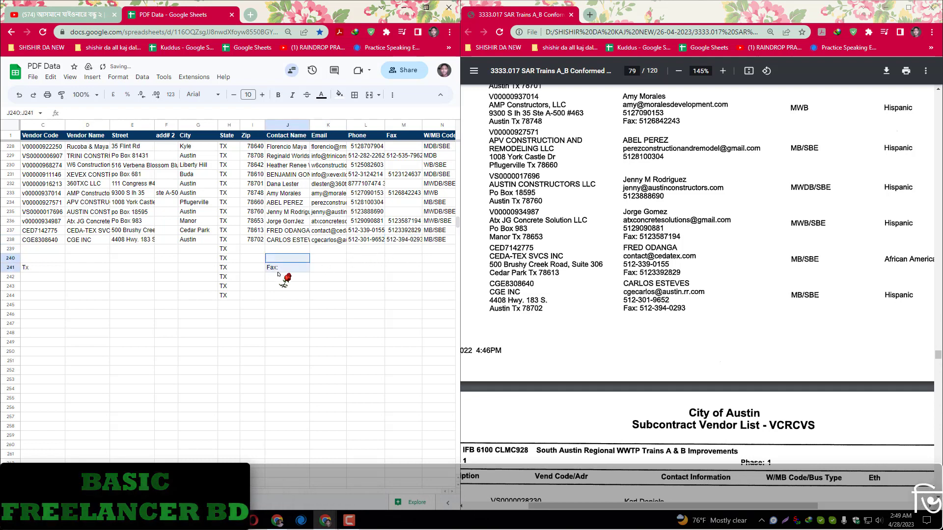
{"action": "left_click_drag", "start_coordinate": [42, 259], "coordinate": [48, 271]}
{"action": "left_click", "coordinate": [49, 250]}
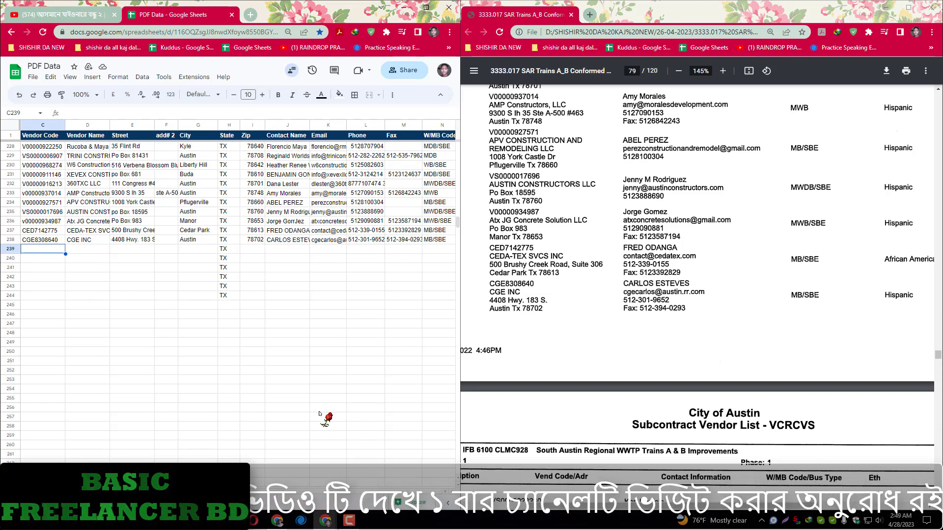
{"action": "left_click", "coordinate": [349, 520]}
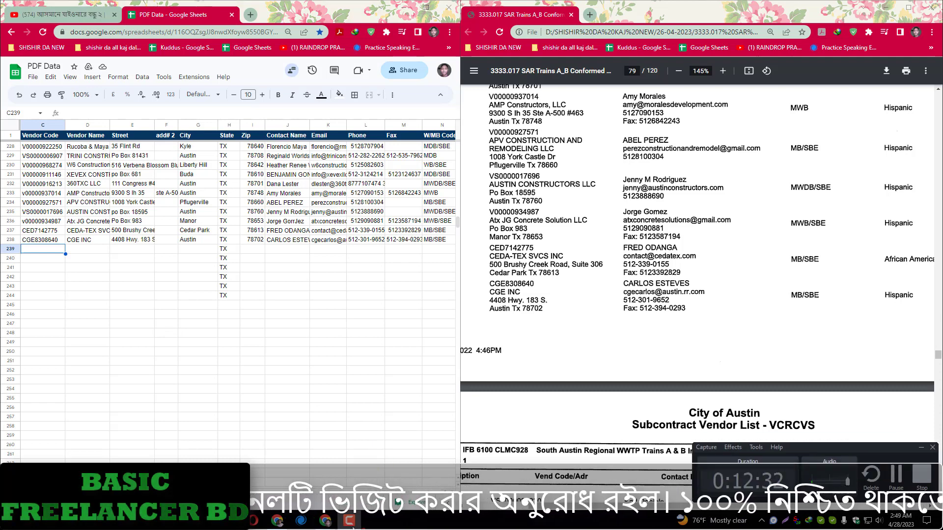